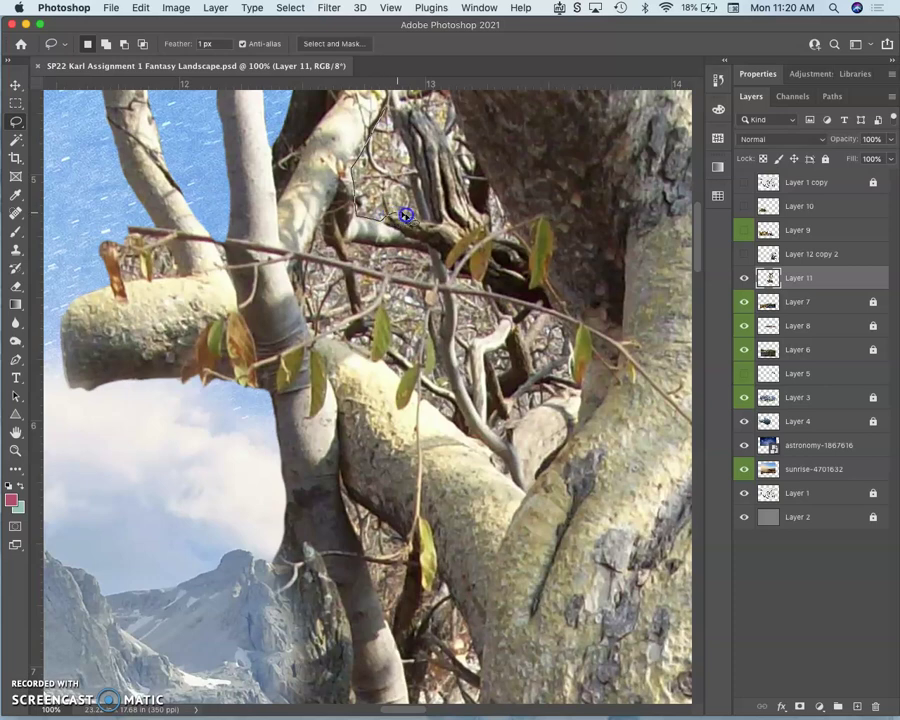
Lasso and delete the leftover background in the gap between the upper branches on Layer 11, and deselect
drag(417, 215, 390, 108)
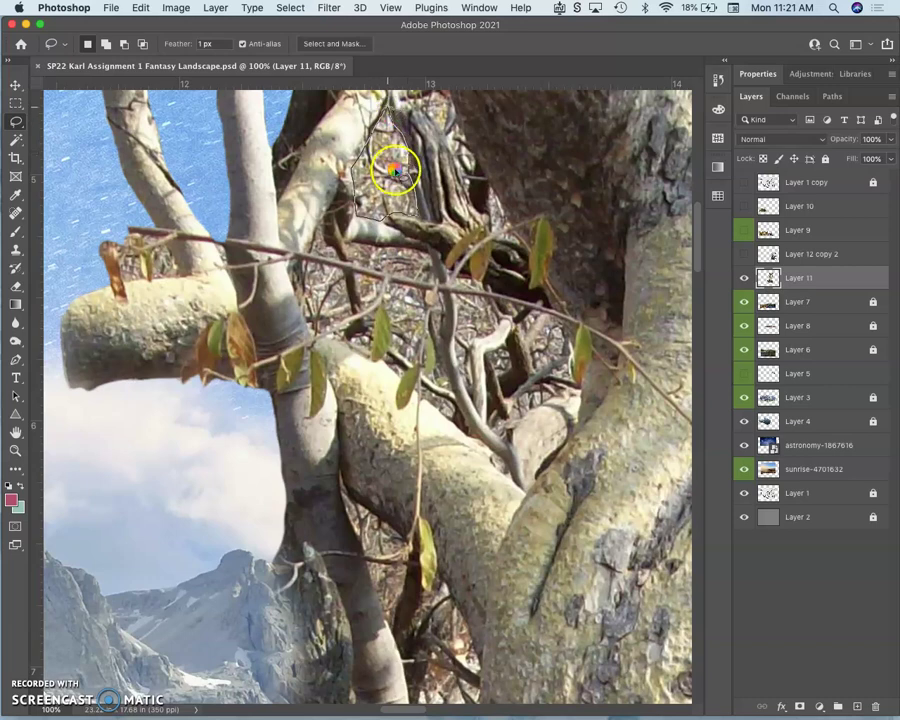
key(Delete)
click(397, 249)
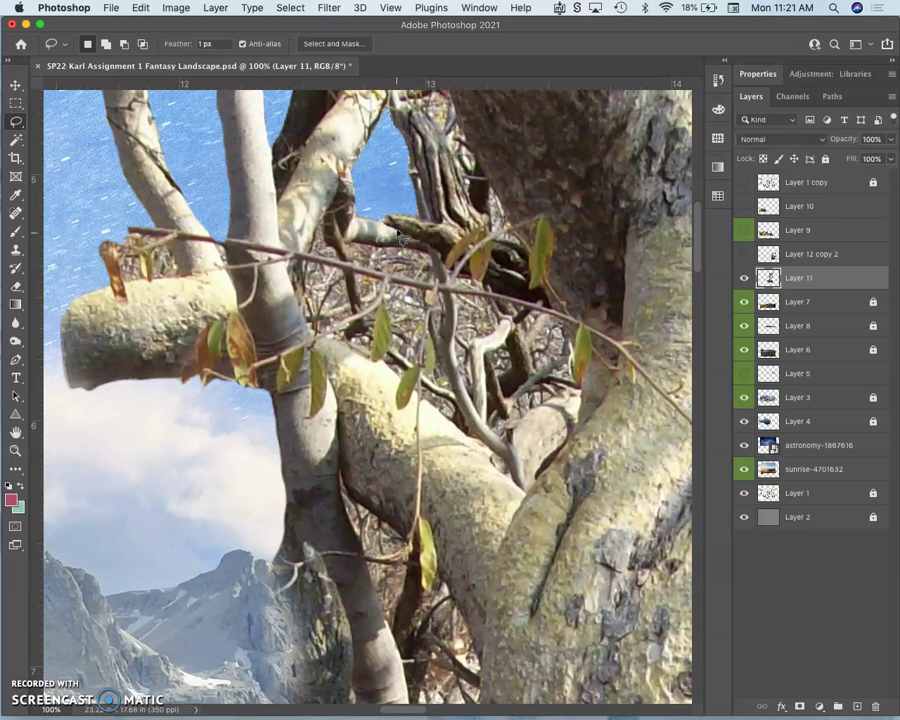
Lasso and delete the blurred leftover bark and background along the thin trunk's outer edge, keeping the protruding twigs, and deselect
key(super+minus)
key(super+minus)
key(super+minus)
key(super+minus)
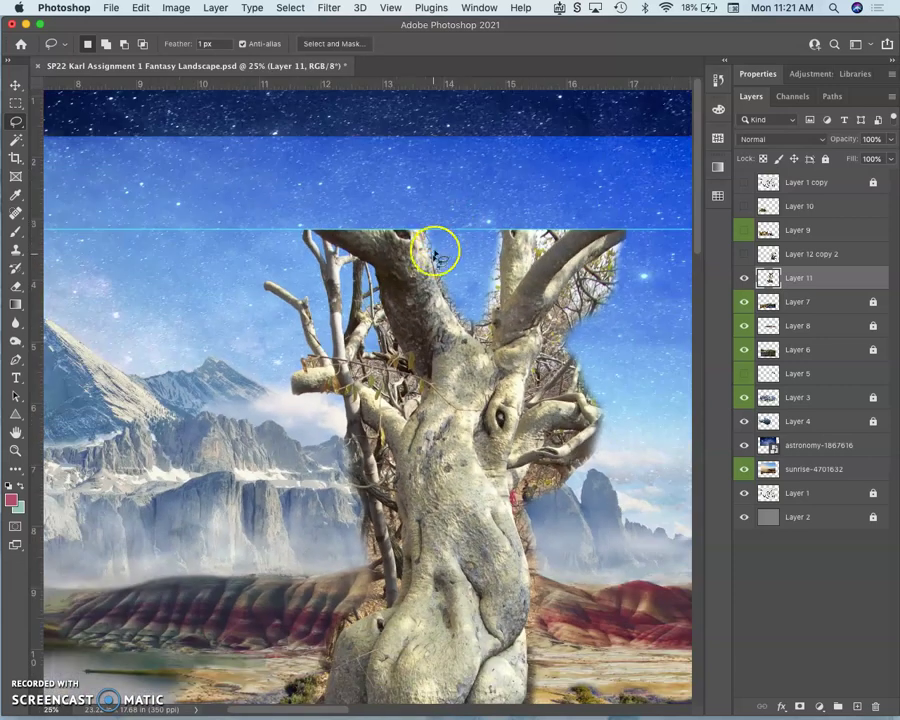
drag(392, 345, 501, 229)
key(super+plus)
key(super+plus)
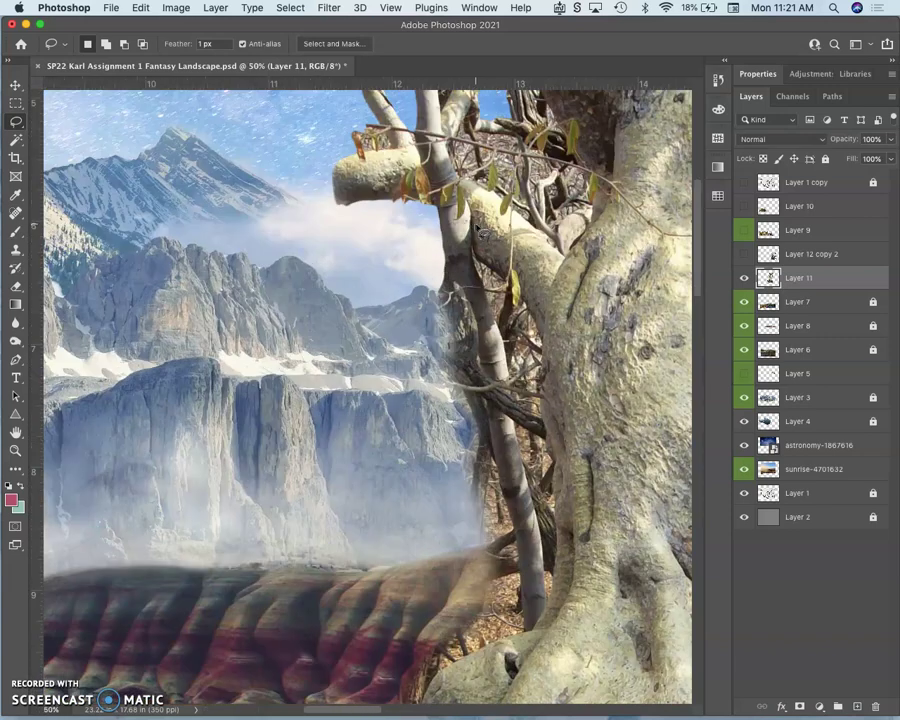
drag(501, 222, 446, 250)
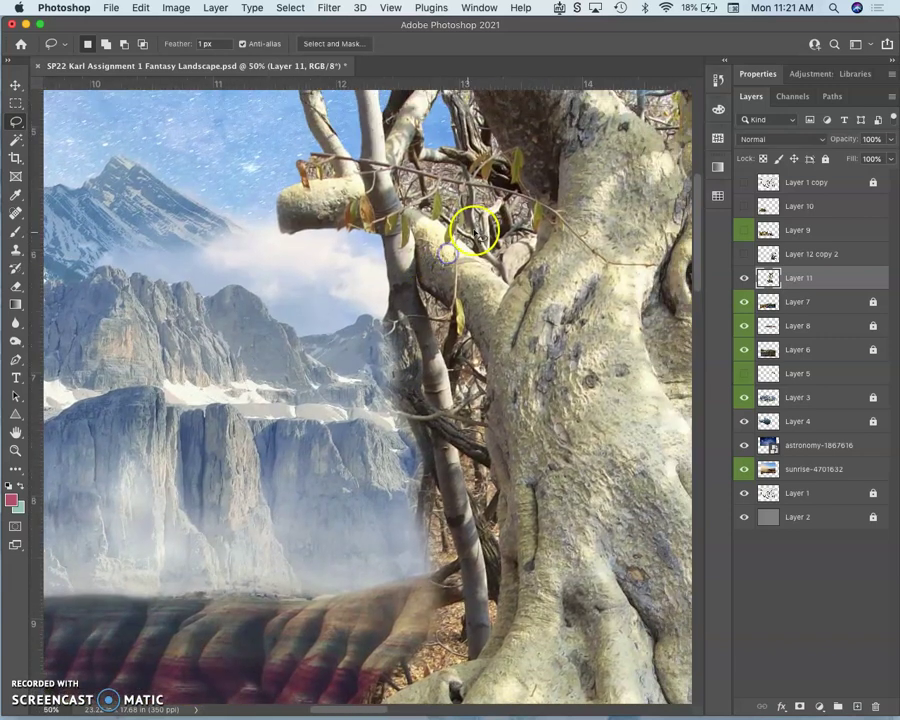
key(super+plus)
key(super+plus)
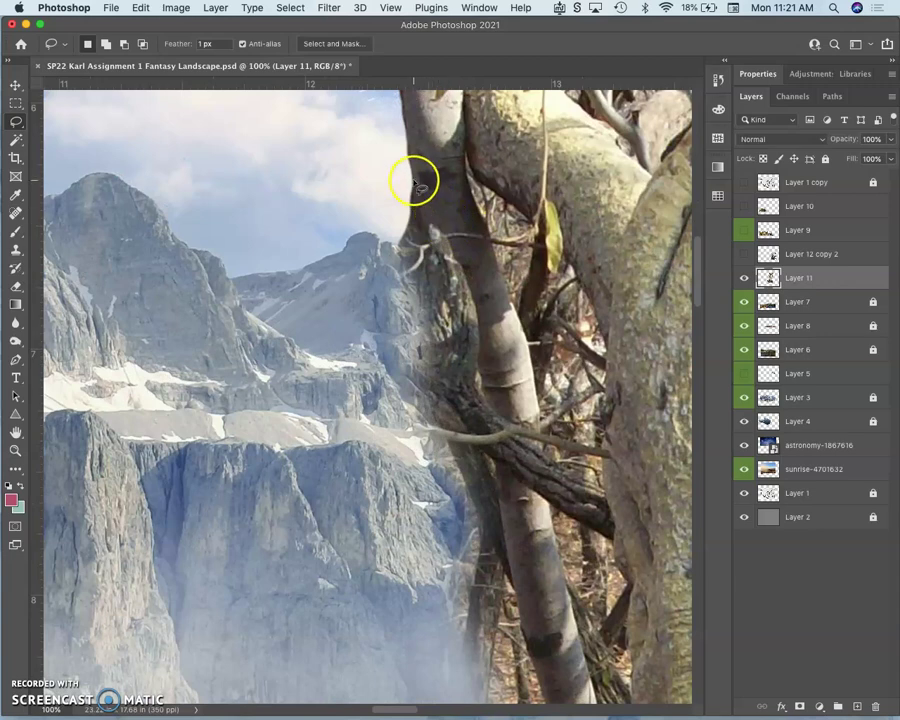
drag(414, 181, 420, 198)
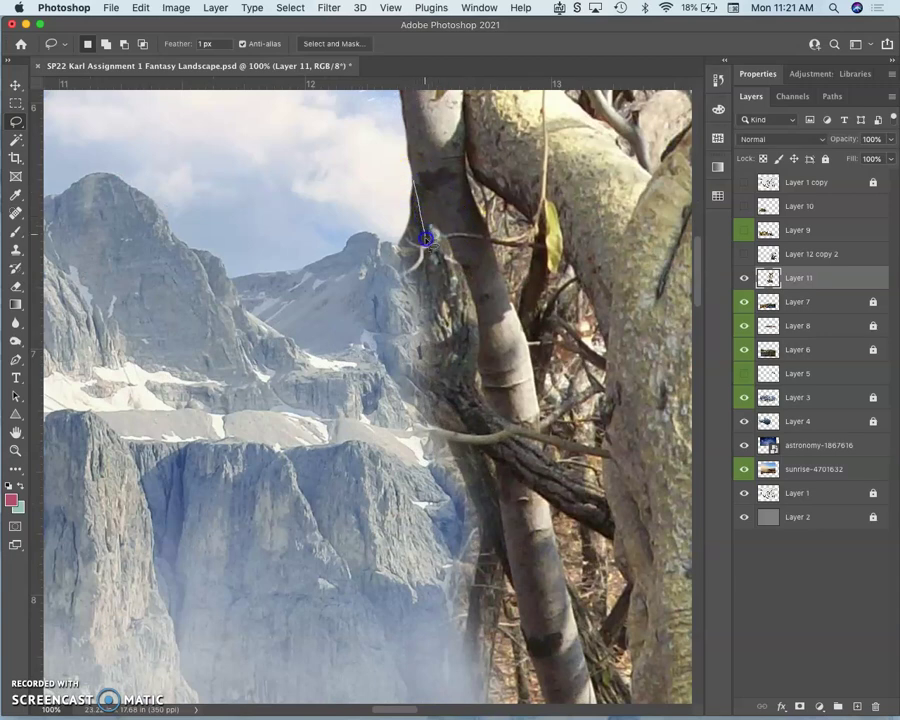
mouse_move(414, 243)
mouse_down()
mouse_move(410, 262)
mouse_move(420, 266)
mouse_move(428, 252)
mouse_move(446, 342)
mouse_up()
mouse_move(463, 432)
mouse_down()
mouse_move(438, 433)
mouse_move(480, 447)
mouse_up()
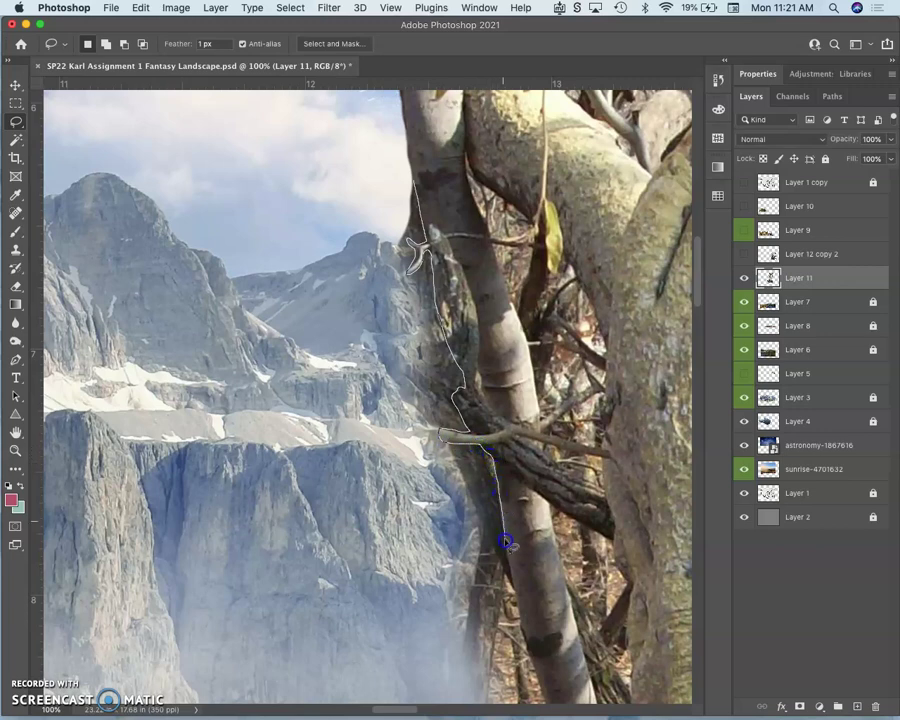
mouse_move(508, 568)
mouse_down()
mouse_move(528, 648)
mouse_move(518, 673)
mouse_move(439, 677)
mouse_move(311, 652)
mouse_move(249, 487)
mouse_move(251, 368)
mouse_move(297, 228)
mouse_move(338, 180)
mouse_up()
click(346, 154)
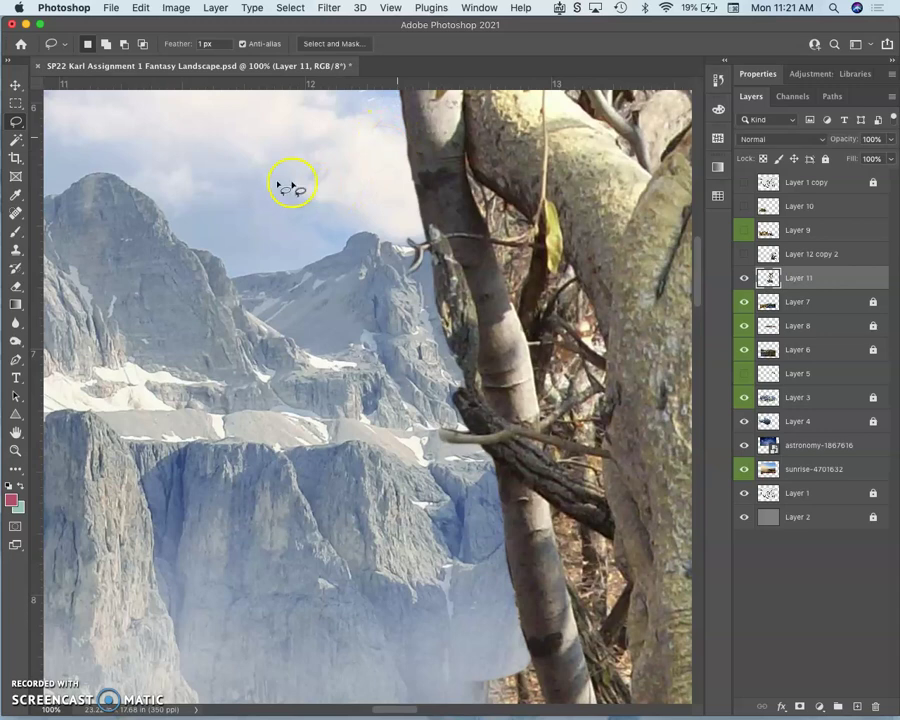
Trim the leftover sliver along the thin trunk's outer edge above the curled twig and clear the selection
text(1)
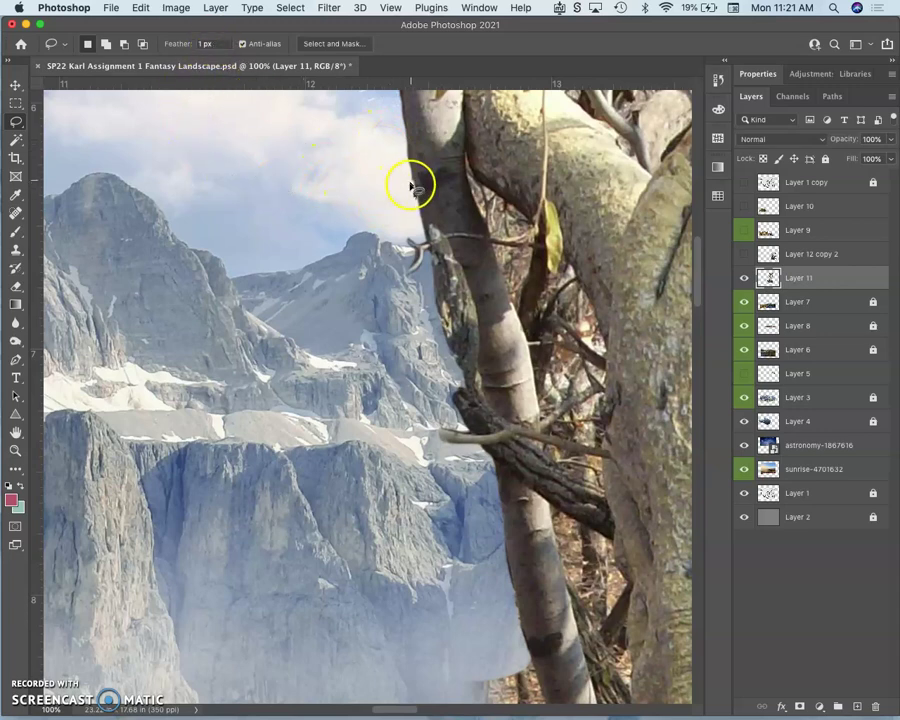
mouse_move(410, 140)
mouse_down()
mouse_move(414, 172)
mouse_move(402, 166)
mouse_move(402, 131)
mouse_move(412, 144)
mouse_move(404, 140)
mouse_up()
click(368, 222)
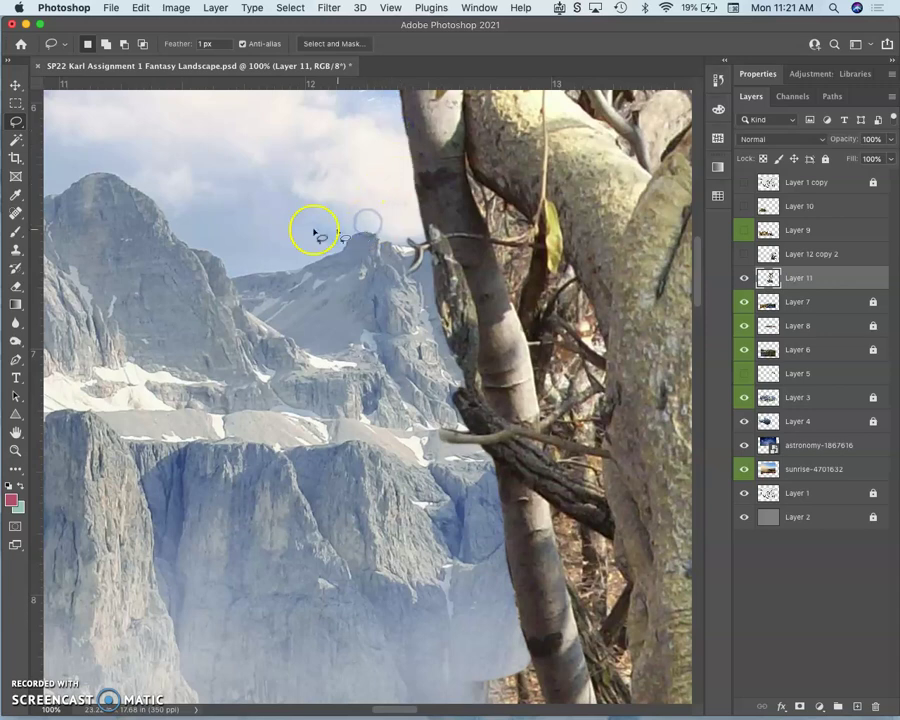
Retouch the gap between the thin trunk and the old bark beside it with the Spot Healing Brush, from the curled twig to the dark branch
click(16, 212)
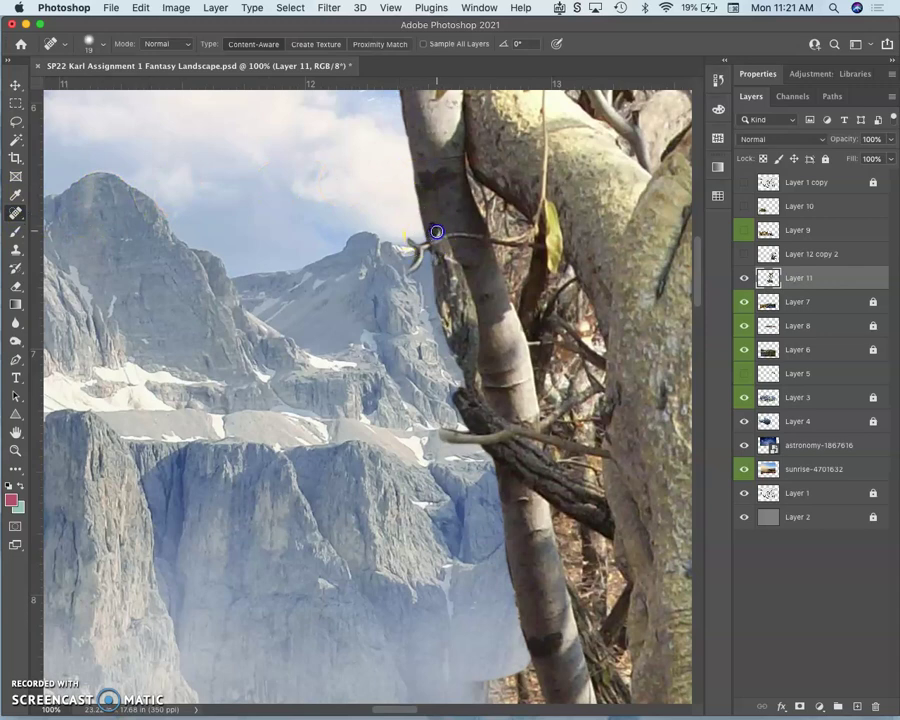
click(428, 287)
click(442, 243)
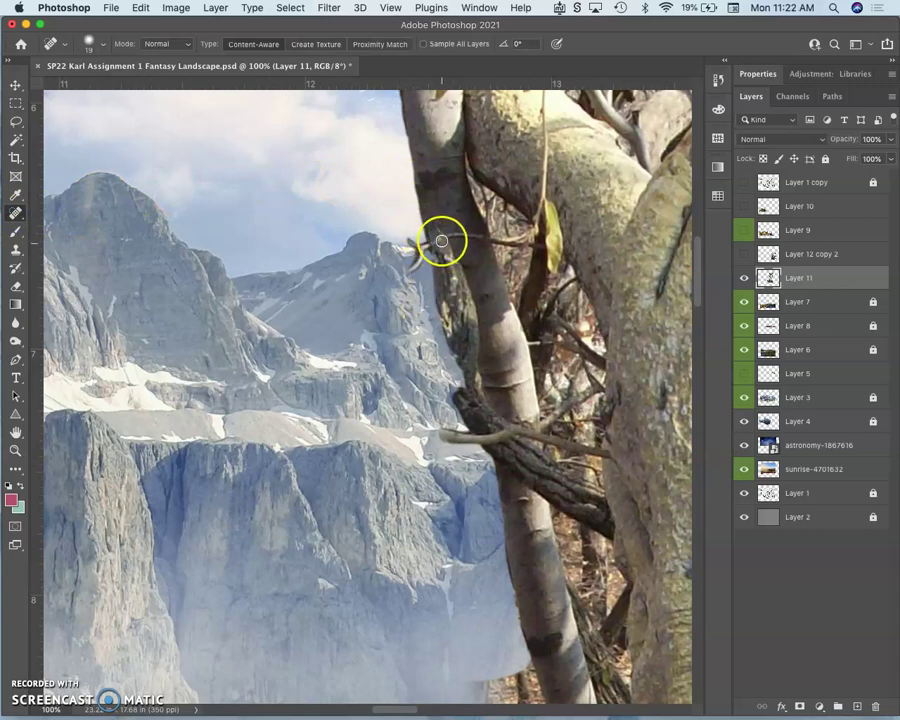
click(463, 292)
click(474, 357)
click(474, 299)
click(446, 243)
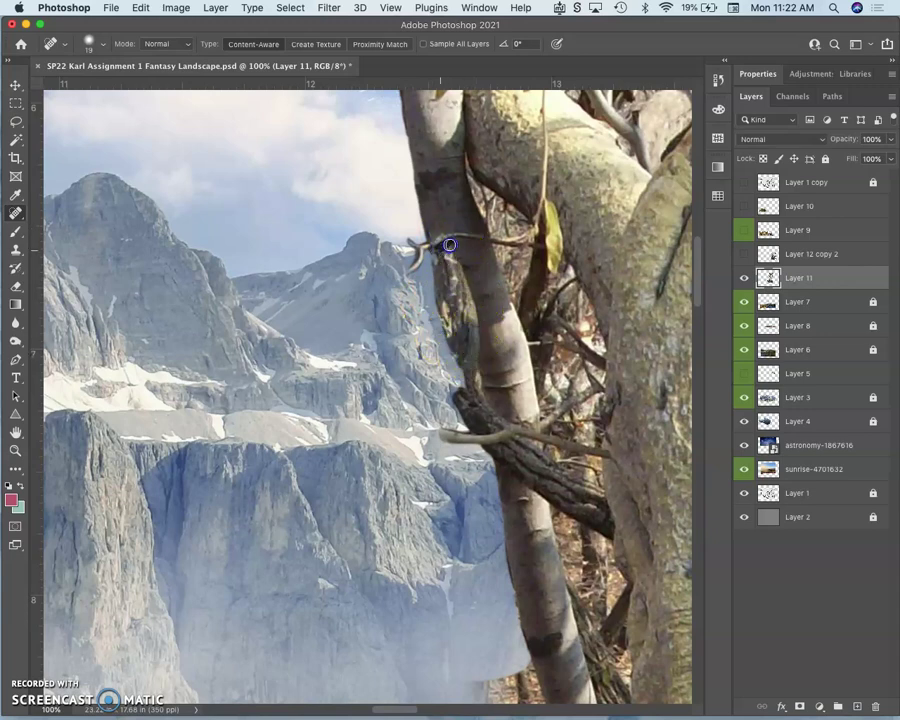
click(484, 355)
click(474, 321)
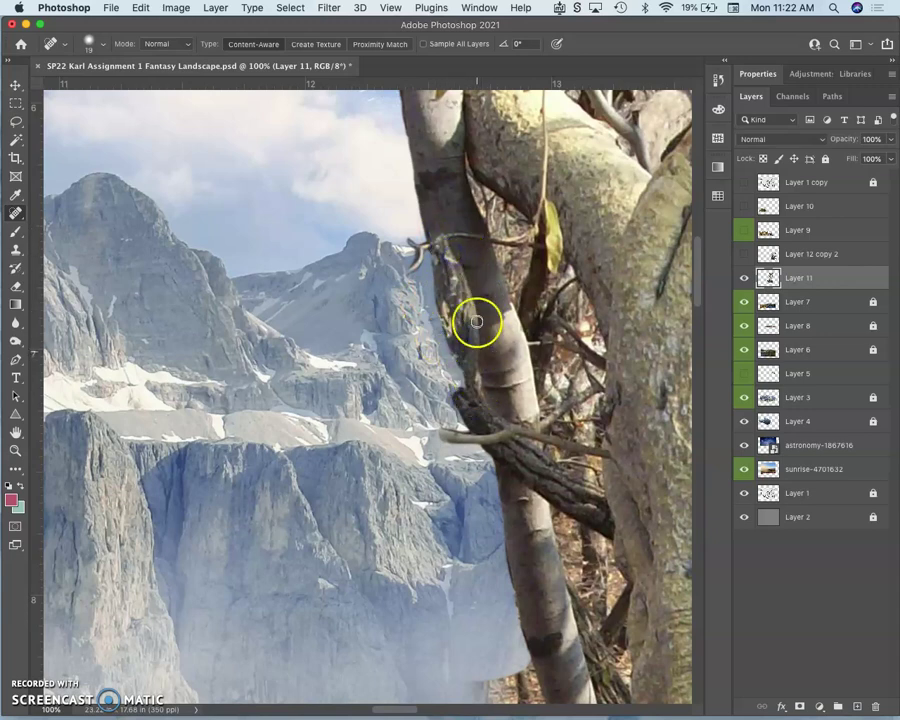
mouse_move(464, 280)
mouse_down()
mouse_move(456, 265)
mouse_move(458, 298)
mouse_move(474, 314)
mouse_up()
click(476, 368)
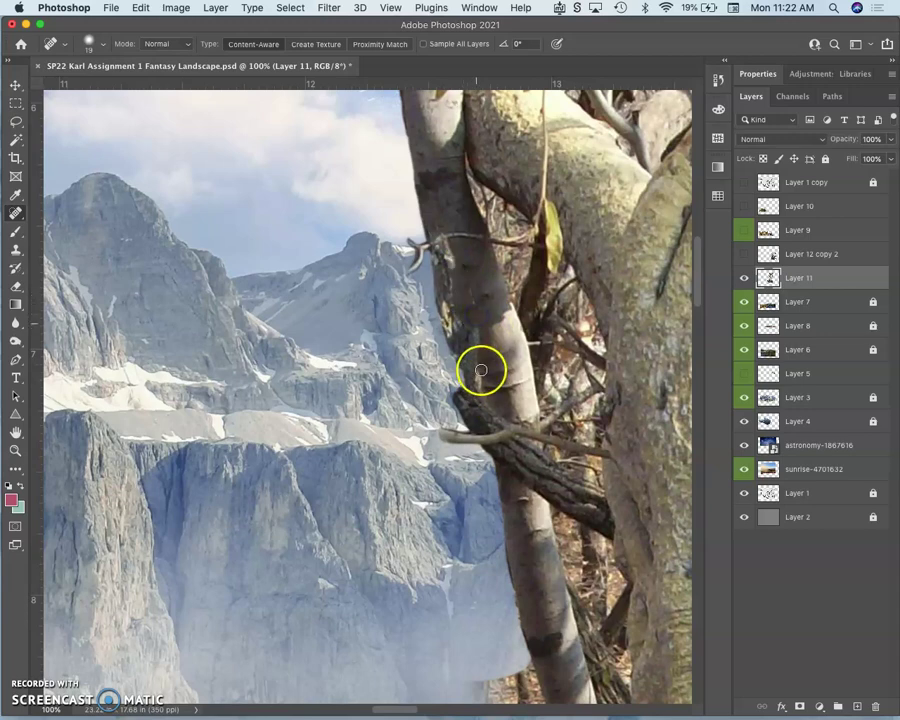
click(474, 343)
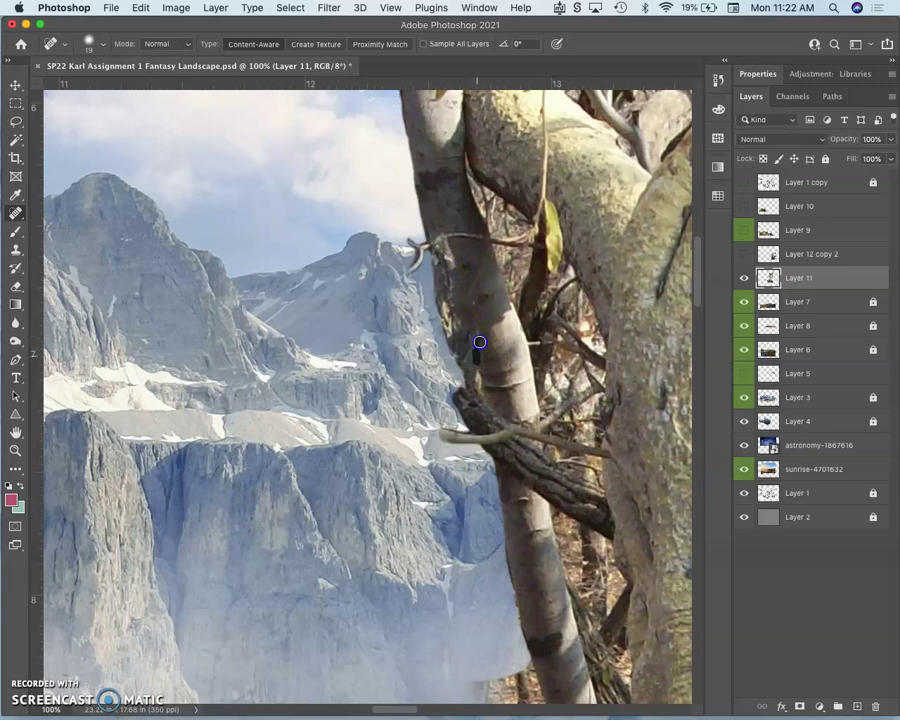
click(474, 380)
drag(472, 336, 474, 394)
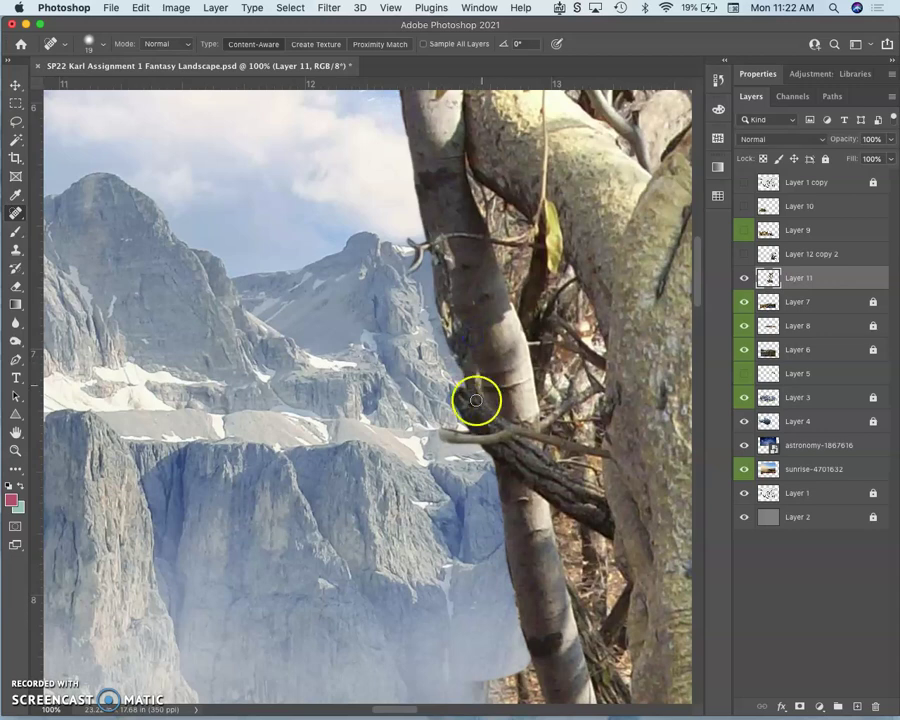
Lasso and delete the remaining bark strip beside the thin trunk between the curled twig and the dark branch
click(16, 121)
drag(430, 255, 443, 300)
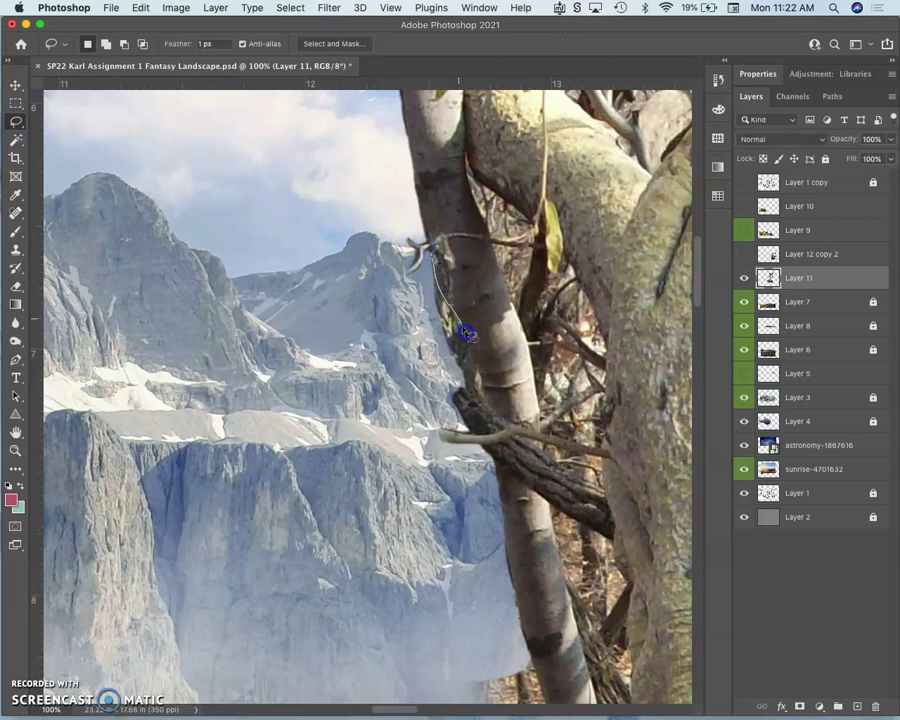
mouse_move(470, 352)
mouse_down()
mouse_move(468, 374)
mouse_move(456, 376)
mouse_move(425, 312)
mouse_up()
click(404, 315)
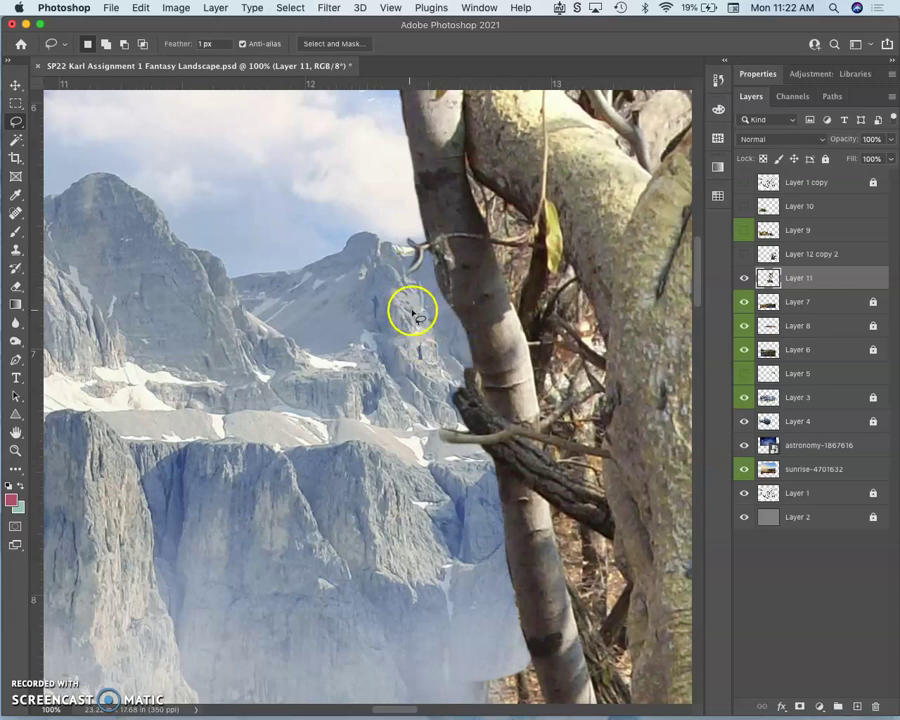
Lasso and delete the small leftovers along the thin trunk's edge and inside the curled twig
mouse_move(432, 272)
mouse_down()
mouse_move(432, 251)
mouse_move(416, 255)
mouse_move(444, 281)
mouse_move(454, 340)
mouse_move(412, 314)
mouse_move(410, 322)
mouse_up()
click(410, 322)
mouse_move(433, 255)
mouse_down()
mouse_move(428, 274)
mouse_move(413, 248)
mouse_move(406, 270)
mouse_move(405, 252)
mouse_up()
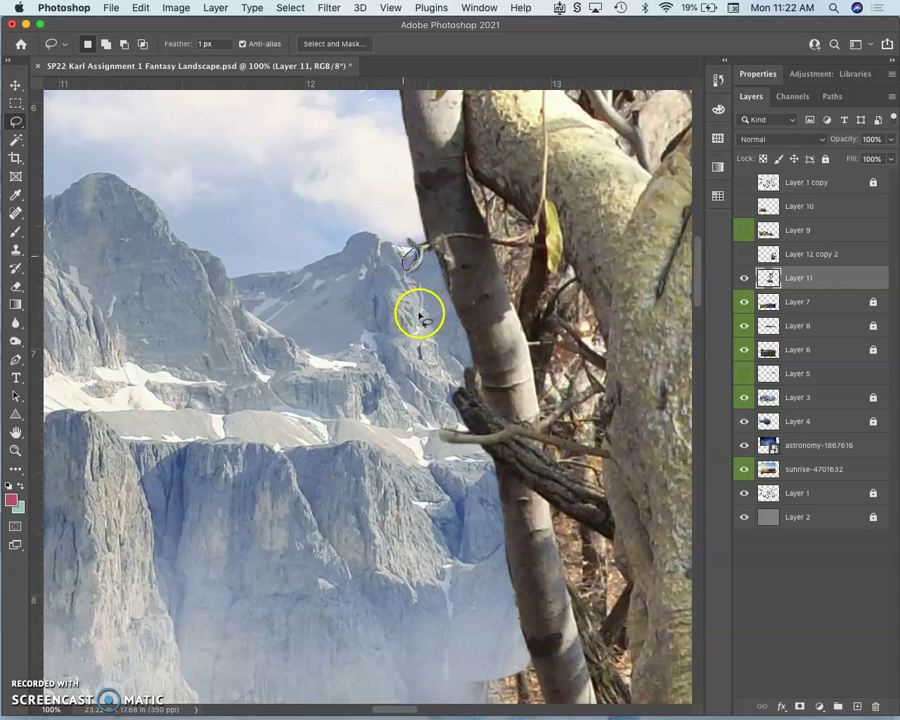
Lasso and delete the leaf litter and branches between the hills and the lower thin trunk, and trim the sliver along its edge
drag(405, 326, 349, 265)
drag(380, 340, 361, 237)
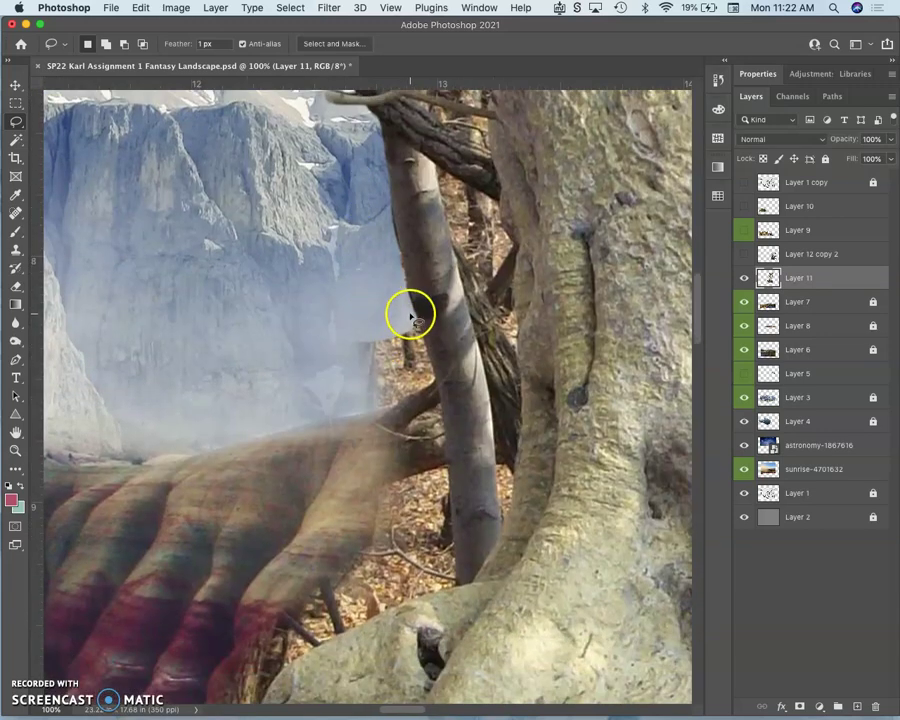
drag(422, 335, 431, 368)
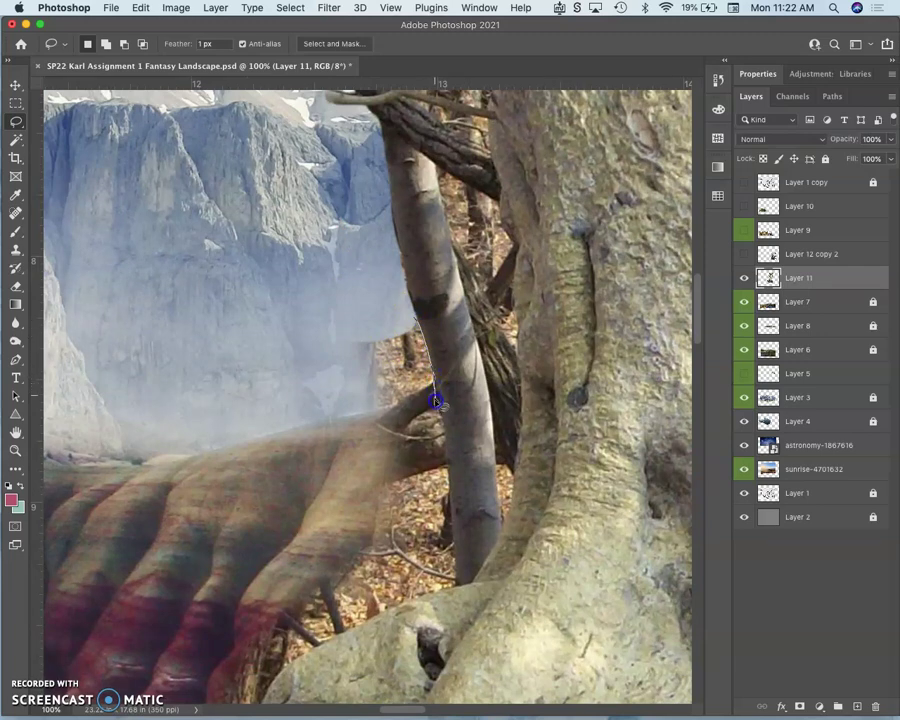
mouse_move(437, 398)
mouse_down()
mouse_move(433, 376)
mouse_move(451, 507)
mouse_up()
mouse_move(453, 556)
mouse_down()
mouse_move(311, 650)
mouse_move(263, 706)
mouse_move(218, 696)
mouse_move(195, 644)
mouse_move(186, 542)
mouse_move(203, 441)
mouse_move(267, 336)
mouse_move(362, 299)
mouse_up()
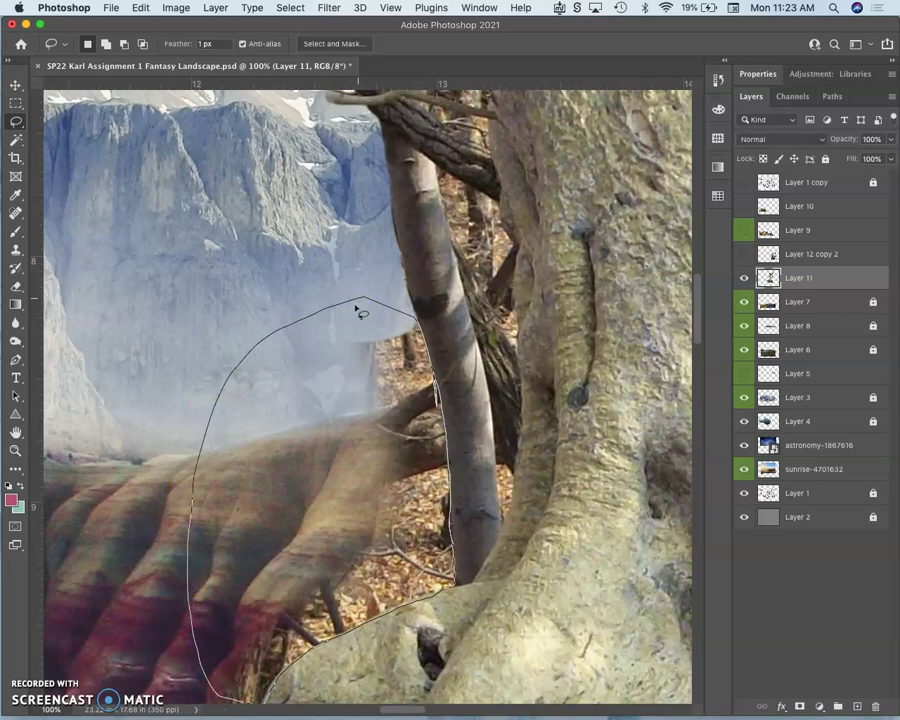
key(Delete)
click(363, 339)
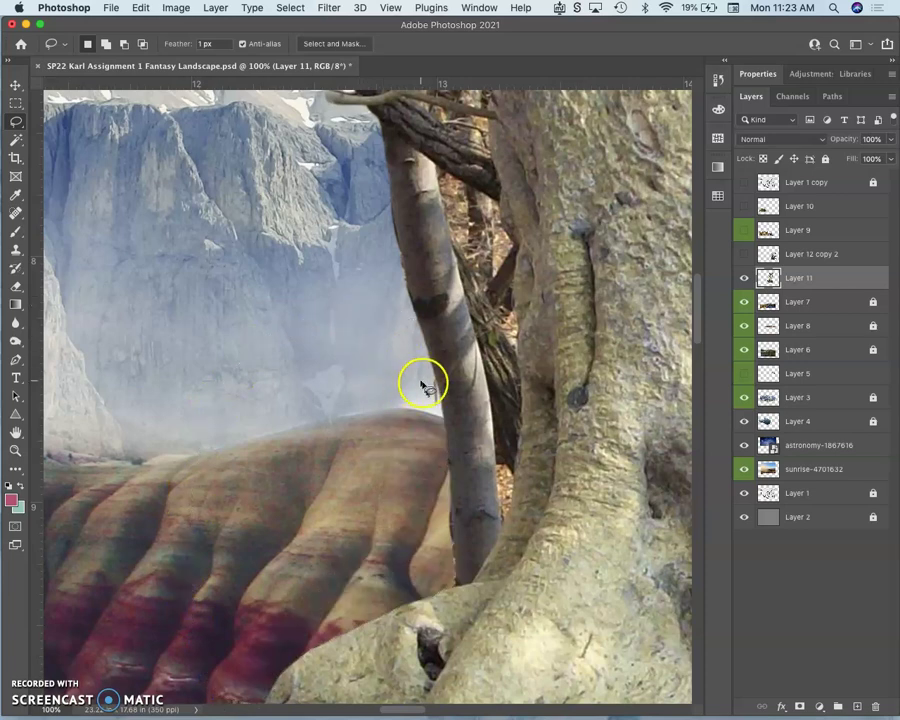
drag(430, 375, 428, 424)
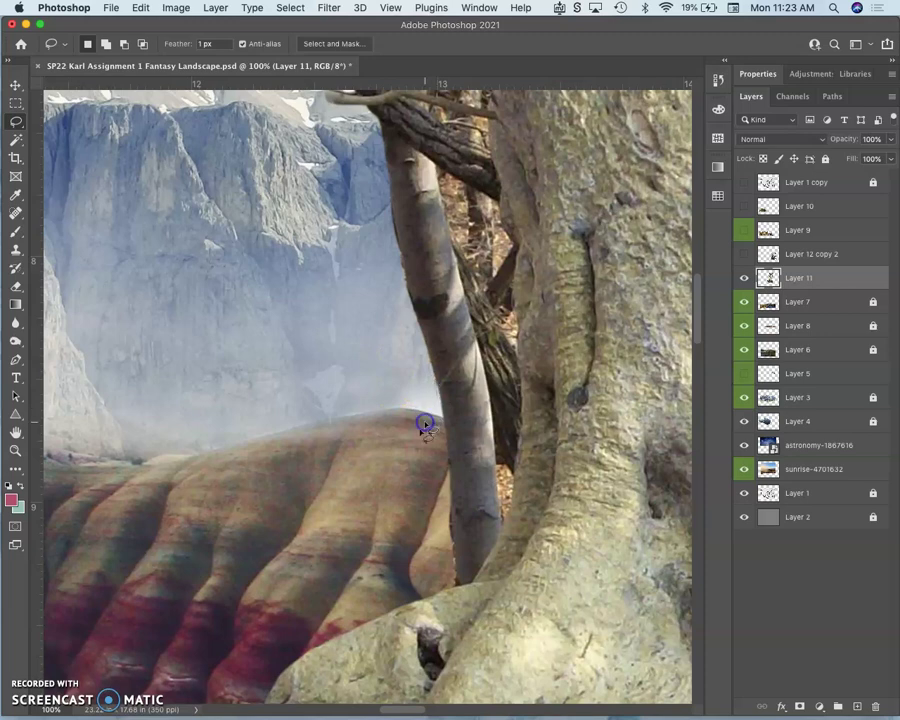
Lasso and delete the background between the thin trunk and the thick limb above the twig, and deselect
mouse_move(430, 378)
mouse_down()
mouse_move(428, 420)
mouse_move(410, 436)
mouse_move(416, 368)
mouse_move(335, 545)
mouse_up()
drag(385, 356, 341, 461)
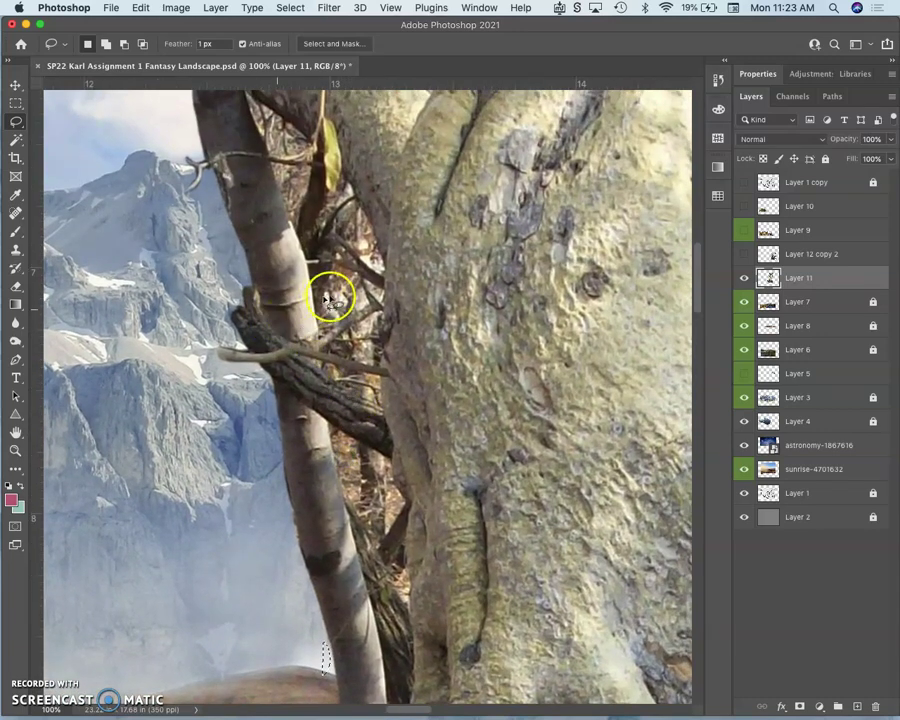
drag(322, 220, 344, 314)
drag(262, 186, 265, 227)
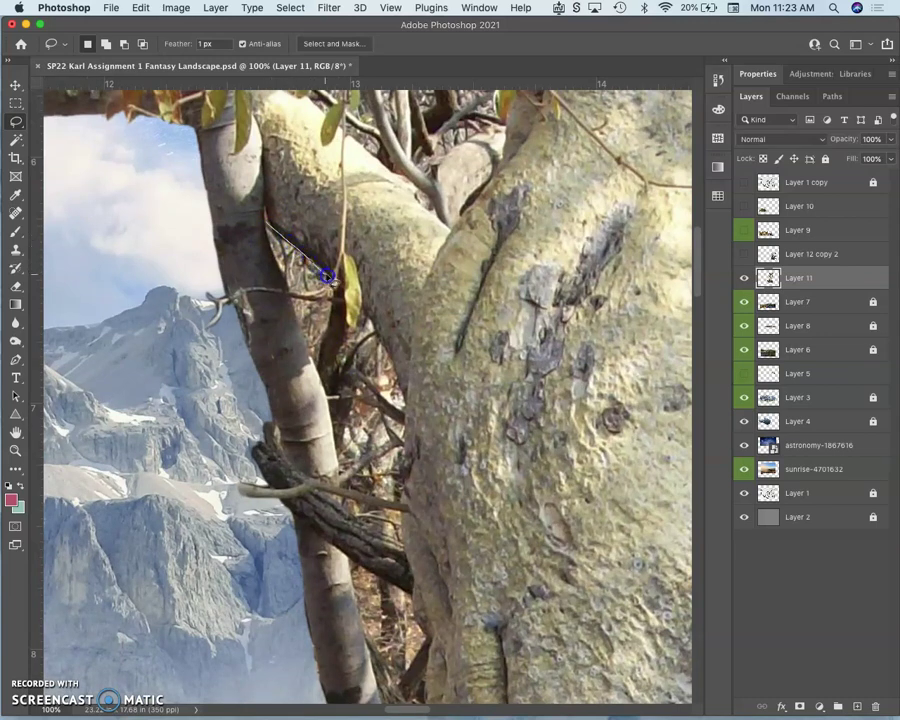
mouse_move(327, 285)
mouse_down()
mouse_move(313, 292)
mouse_move(270, 254)
mouse_move(268, 226)
mouse_up()
key(Delete)
click(293, 299)
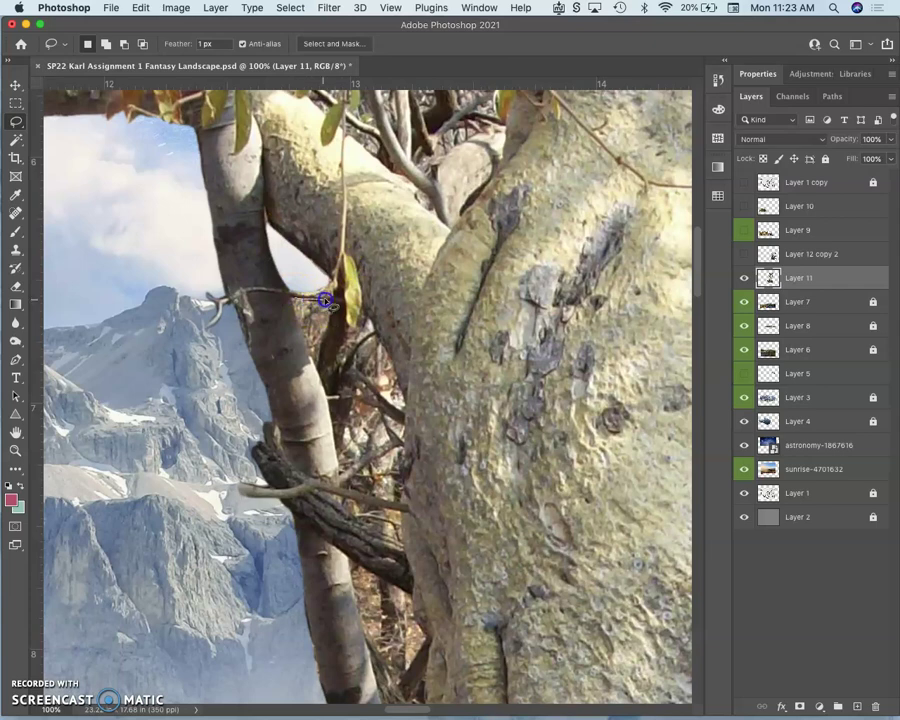
Cut out the background gaps below the twig and around the dark branches beneath the hanging leaf
mouse_move(333, 306)
mouse_down()
mouse_move(318, 357)
mouse_move(301, 341)
mouse_move(292, 298)
mouse_up()
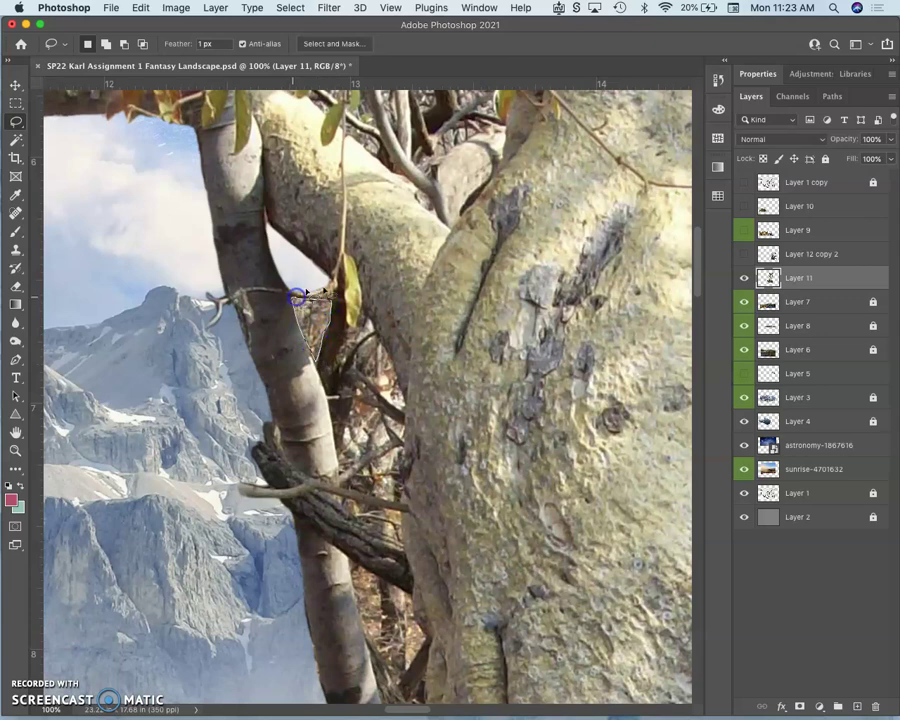
click(362, 295)
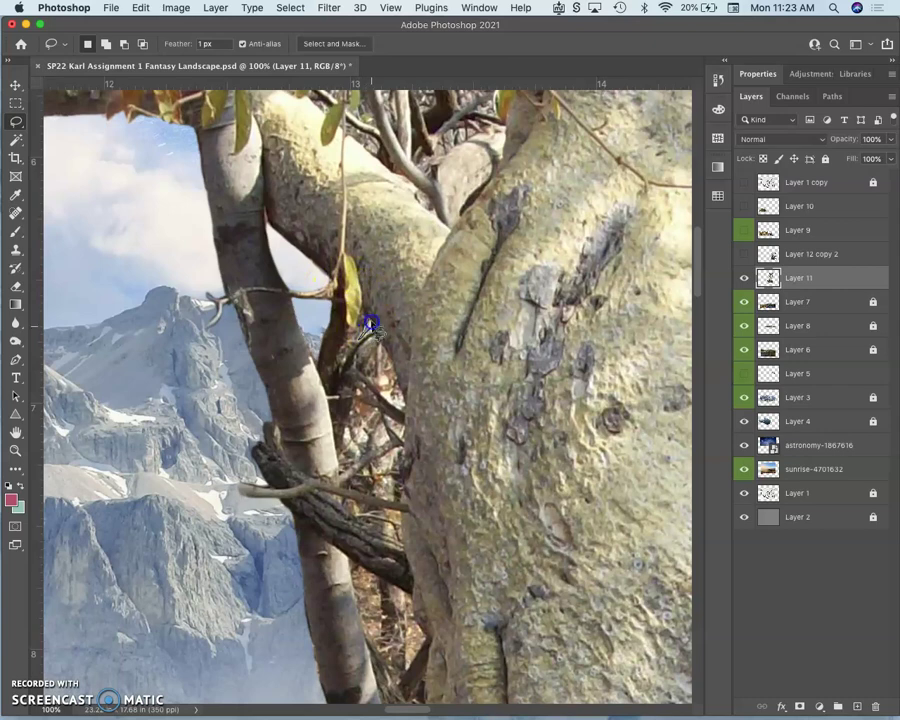
mouse_move(370, 325)
mouse_down()
mouse_move(372, 372)
mouse_move(392, 342)
mouse_move(396, 378)
mouse_up()
click(381, 344)
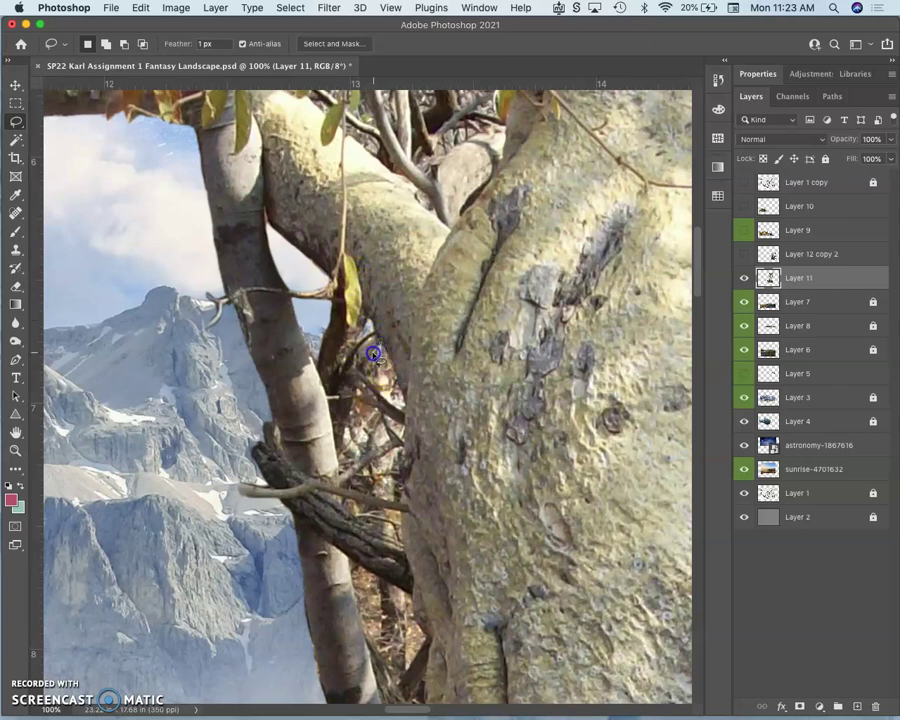
mouse_move(401, 410)
mouse_down()
mouse_move(380, 347)
mouse_move(388, 364)
mouse_move(383, 423)
mouse_up()
click(359, 401)
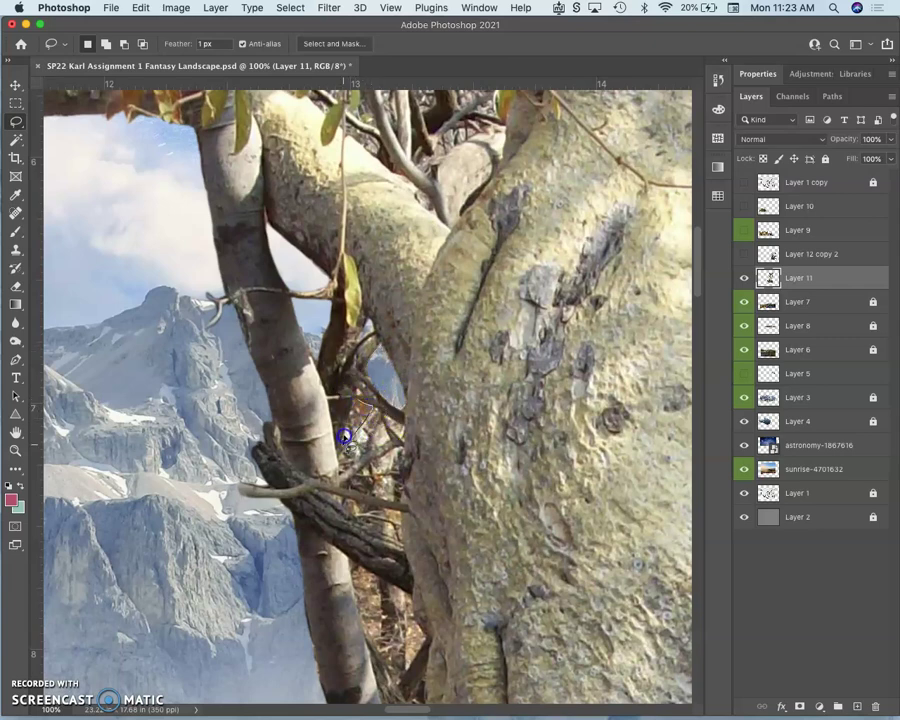
Cut out the background between the thin trunk and the main trunk above the lower dark branch, and save the document
mouse_move(357, 400)
mouse_down()
mouse_move(388, 421)
mouse_move(379, 430)
mouse_move(375, 412)
mouse_up()
mouse_move(343, 449)
mouse_down()
mouse_move(345, 425)
mouse_move(363, 413)
mouse_up()
drag(368, 441, 372, 438)
key(super+s)
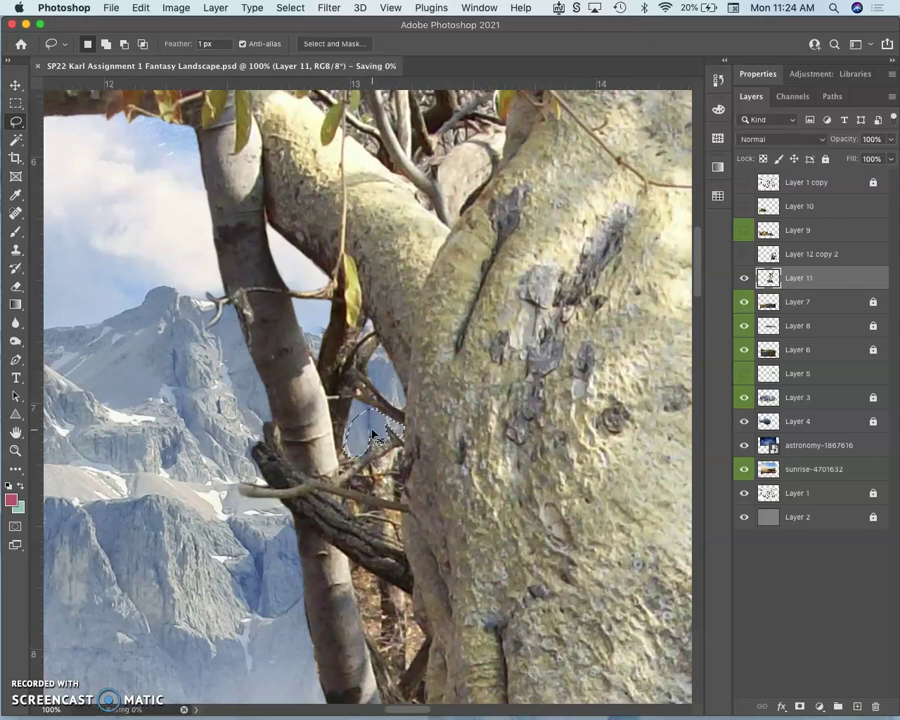
drag(425, 342, 383, 464)
scroll(386, 447, up, 10)
scroll(386, 447, left, 3)
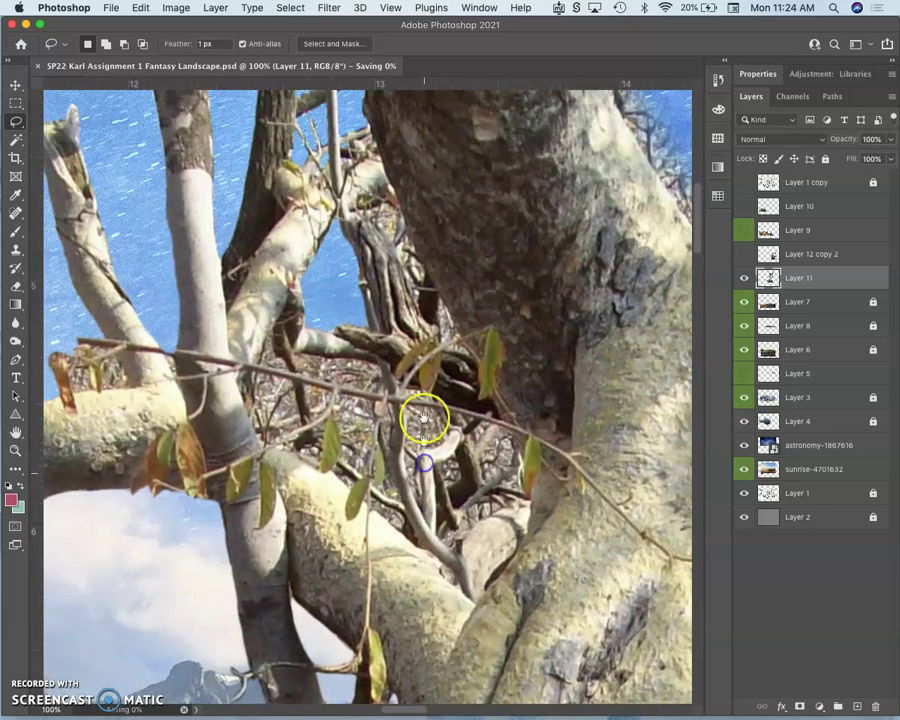
Lasso and delete the small background gaps between the dark twisted branches and the upper main trunk
drag(424, 418, 424, 439)
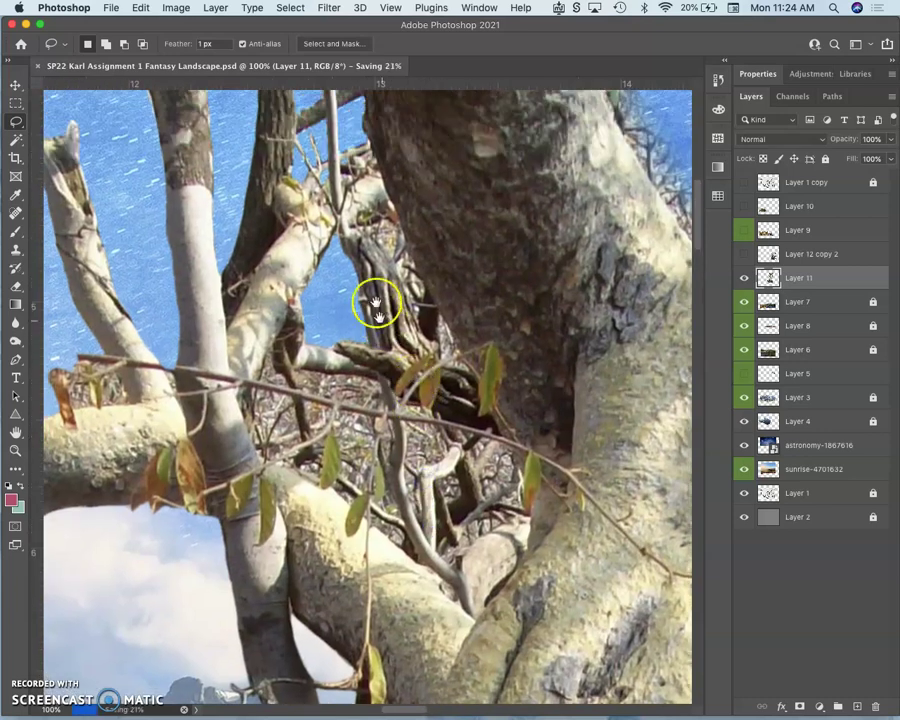
drag(388, 222, 378, 232)
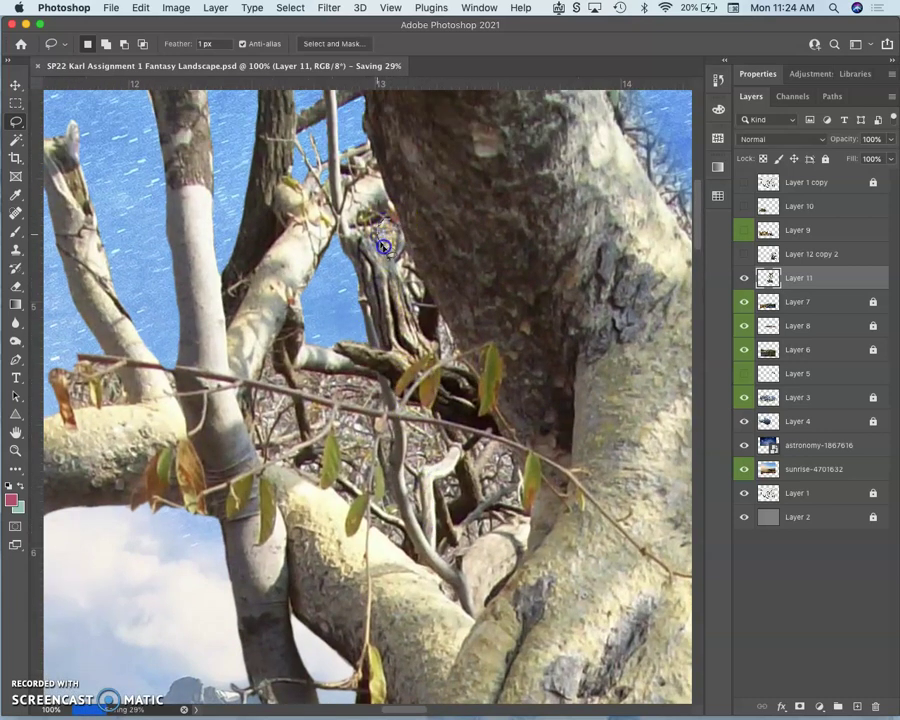
mouse_move(397, 232)
mouse_down()
mouse_move(408, 298)
mouse_move(404, 255)
mouse_move(397, 263)
mouse_move(405, 277)
mouse_up()
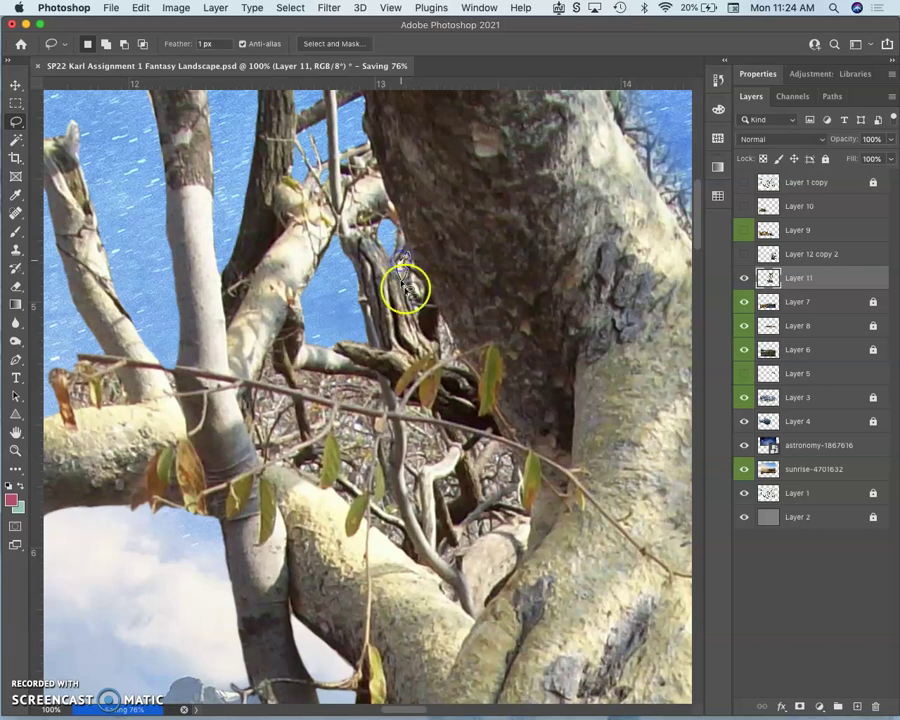
mouse_move(411, 287)
mouse_down()
mouse_move(412, 313)
mouse_move(407, 286)
mouse_move(438, 316)
mouse_up()
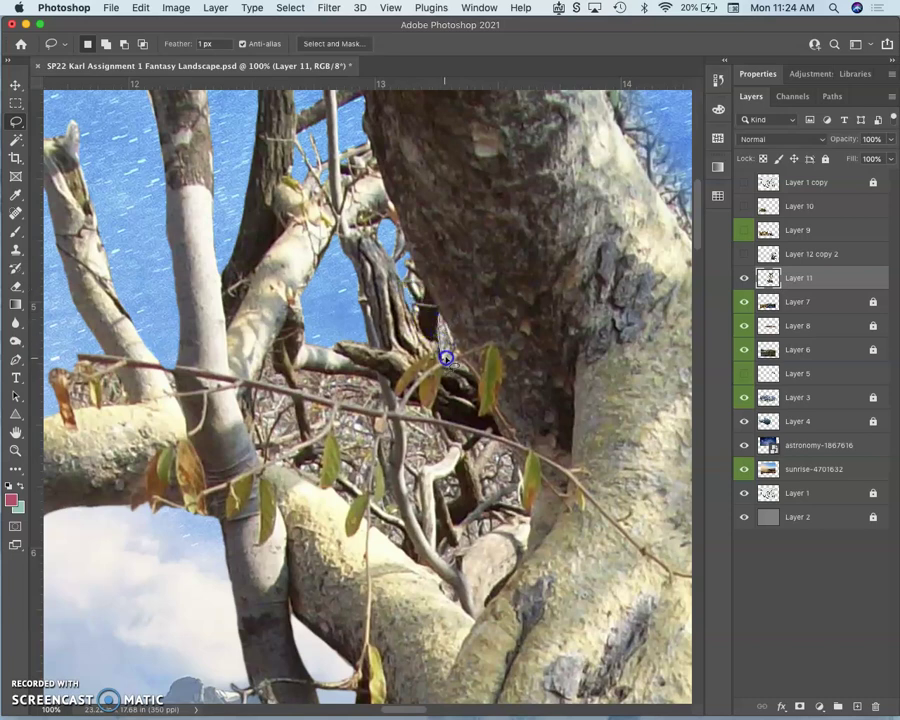
drag(439, 315, 439, 316)
key(Delete)
mouse_move(458, 360)
mouse_down()
mouse_move(467, 371)
mouse_move(410, 330)
mouse_move(405, 280)
mouse_up()
key(Delete)
Cut out the background between the leafy twig and the thick limb and dark branch above it
key(space)
drag(396, 362, 440, 268)
mouse_move(331, 191)
mouse_down()
mouse_move(313, 193)
mouse_move(334, 200)
mouse_up()
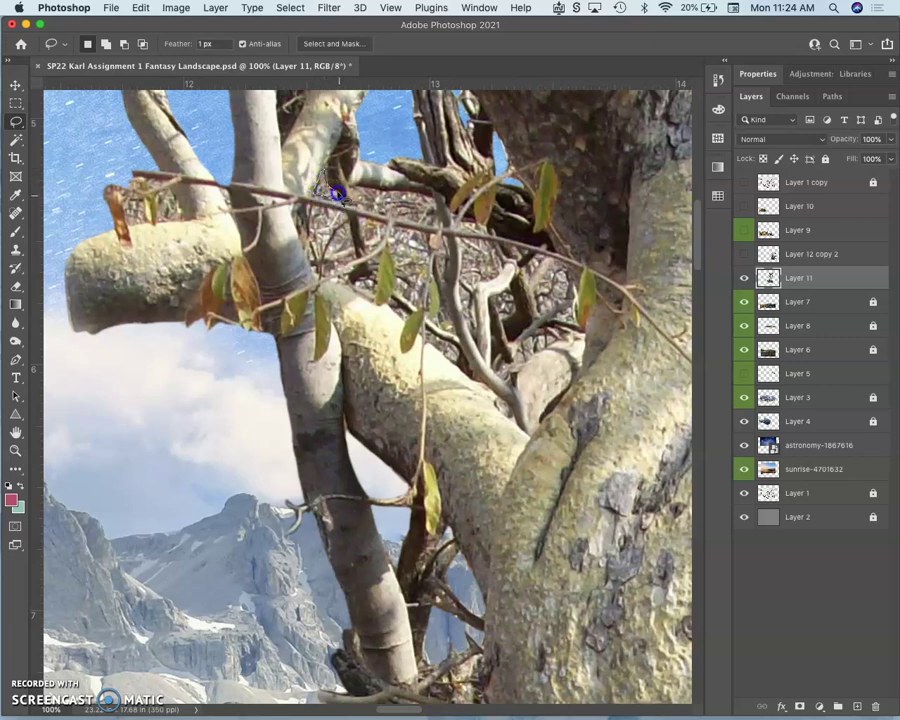
click(351, 194)
mouse_move(359, 203)
mouse_down()
mouse_move(406, 200)
mouse_move(364, 201)
mouse_move(354, 190)
mouse_up()
drag(368, 207, 430, 226)
drag(392, 195, 369, 191)
drag(428, 207, 427, 212)
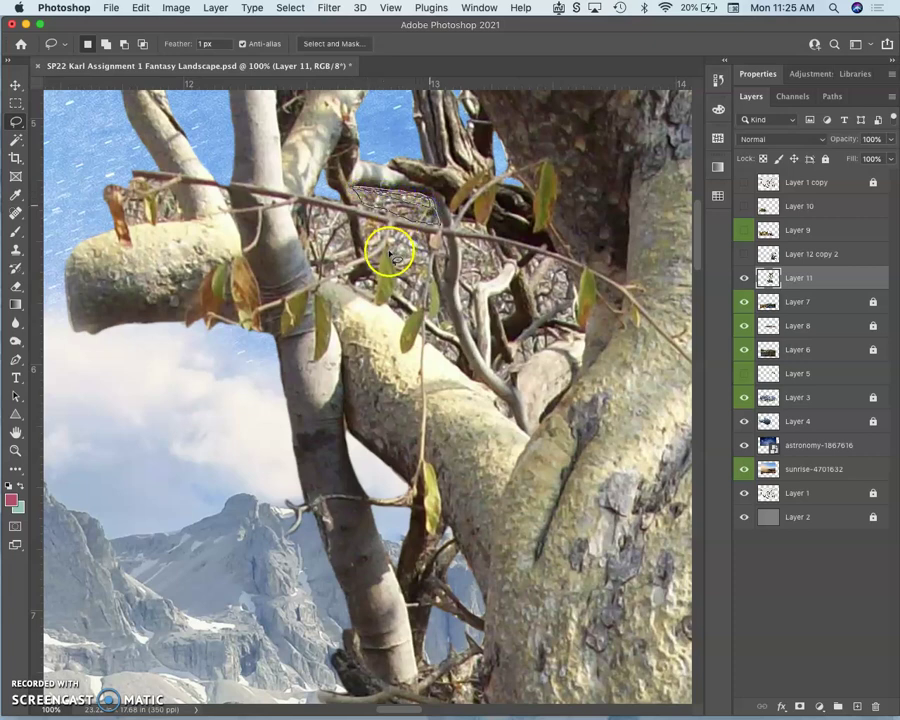
click(426, 206)
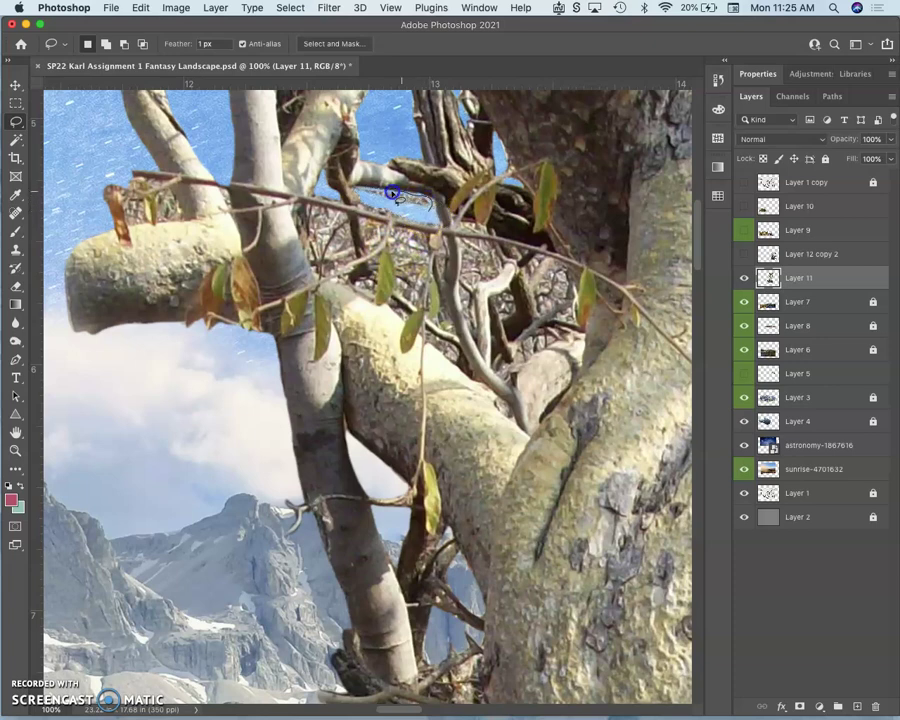
mouse_move(374, 191)
mouse_down()
mouse_move(360, 188)
mouse_move(362, 202)
mouse_move(376, 207)
mouse_up()
key(BackSpace)
Lasso and delete the leftover slivers along the top of the twig and the small gap beneath its upper leaves
click(411, 249)
click(357, 202)
mouse_move(362, 207)
mouse_down()
mouse_move(418, 220)
mouse_move(405, 205)
mouse_move(428, 240)
mouse_up()
click(430, 257)
drag(463, 225, 463, 228)
drag(478, 232, 468, 247)
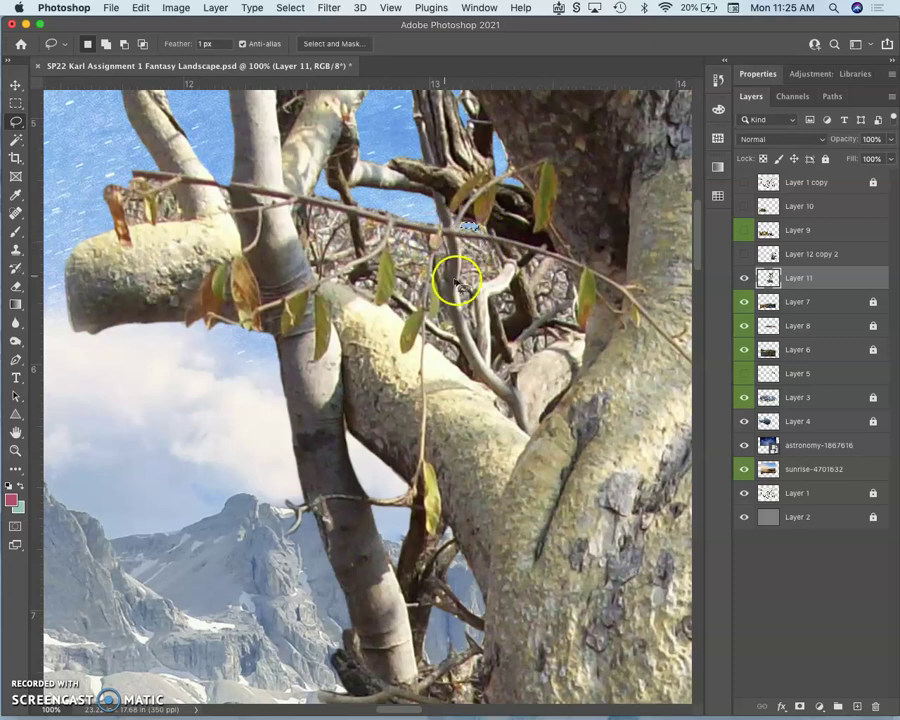
click(484, 281)
Lasso and delete the small background patch between the dry leaves on top of the cut-off limb
click(157, 196)
mouse_move(156, 208)
mouse_down()
mouse_move(160, 219)
mouse_move(177, 217)
mouse_move(169, 188)
mouse_move(149, 182)
mouse_move(165, 181)
mouse_move(126, 212)
mouse_move(138, 200)
mouse_up()
click(158, 178)
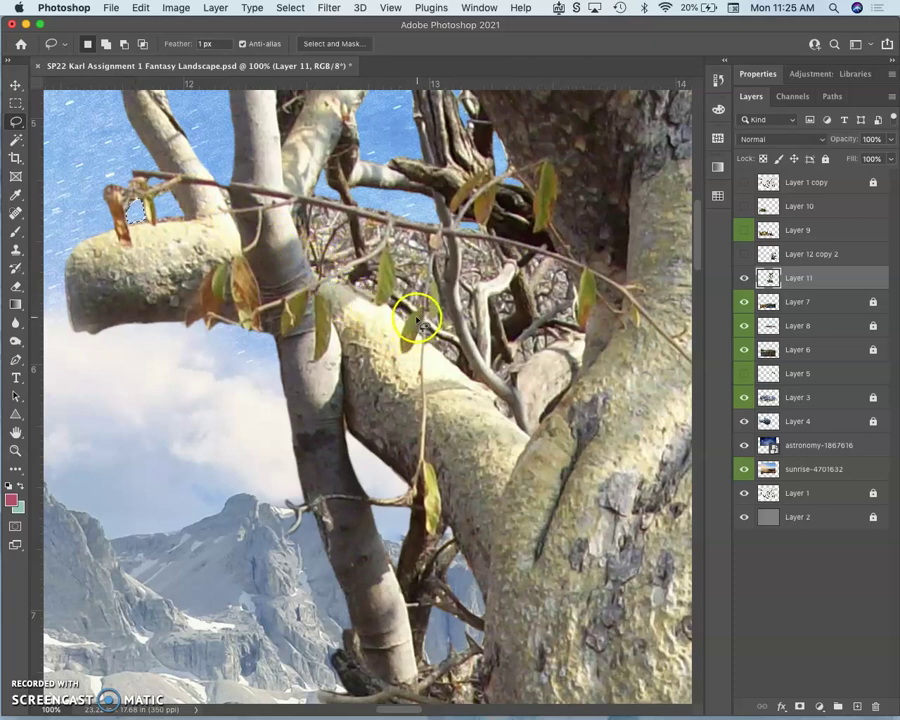
Lasso and delete the blurred background in the large V between the main trunk and the upright limb
key(super+minus)
mouse_move(436, 254)
mouse_down()
mouse_move(386, 274)
mouse_move(257, 422)
mouse_up()
drag(317, 307, 276, 414)
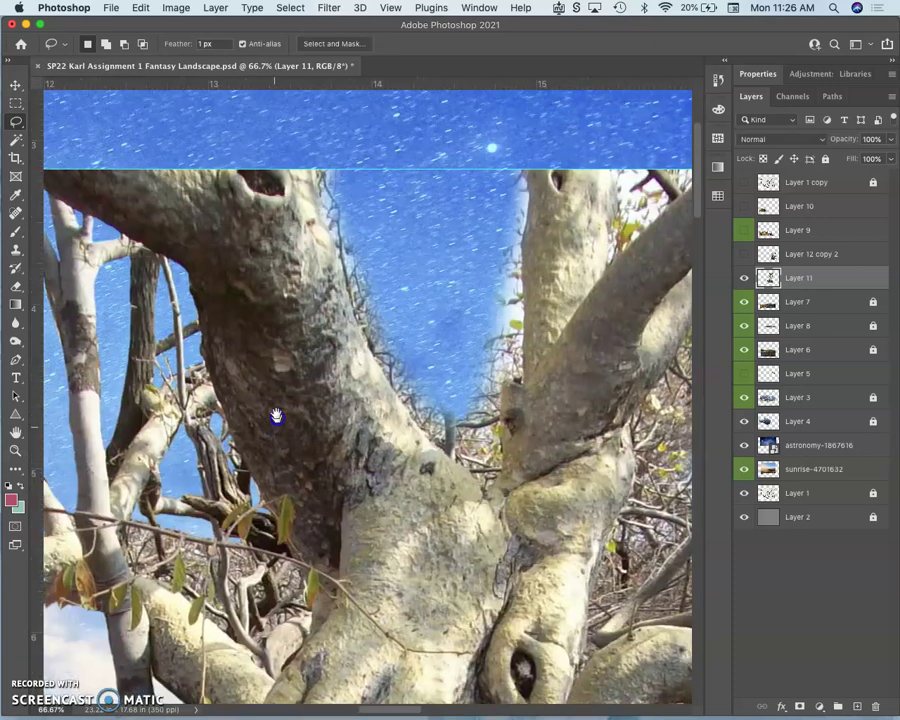
mouse_move(316, 170)
mouse_down()
mouse_move(341, 285)
mouse_move(391, 391)
mouse_move(430, 442)
mouse_move(490, 482)
mouse_move(502, 468)
mouse_move(502, 389)
mouse_move(522, 377)
mouse_move(531, 186)
mouse_move(514, 157)
mouse_move(464, 138)
mouse_move(356, 136)
mouse_up()
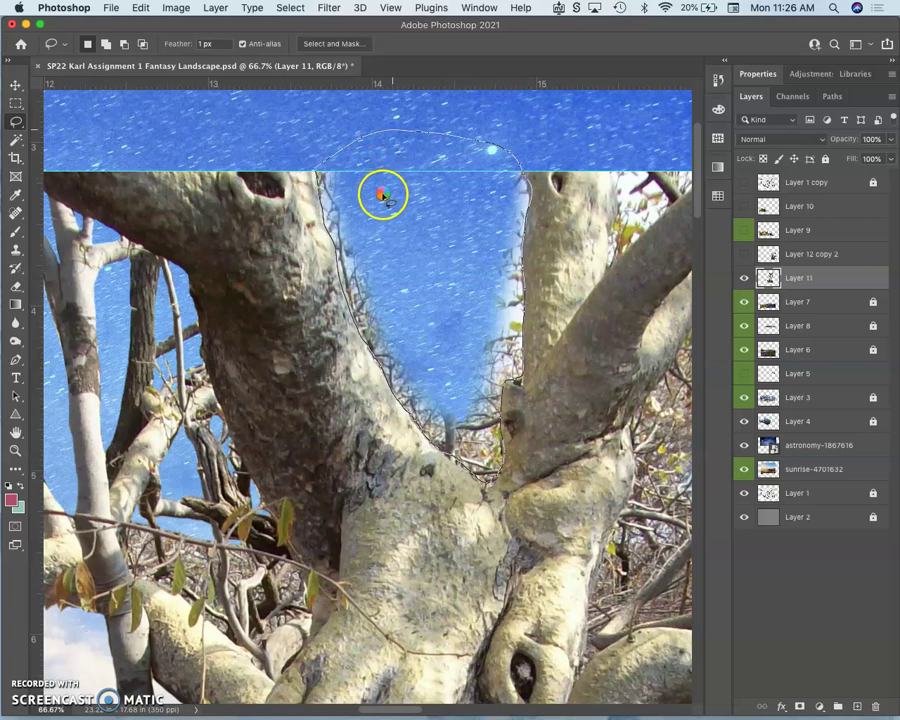
Cut out the background under the leafy twig, from the thin trunk across to the curved gray branch
scroll(376, 327, down, 10)
scroll(376, 327, left, 3)
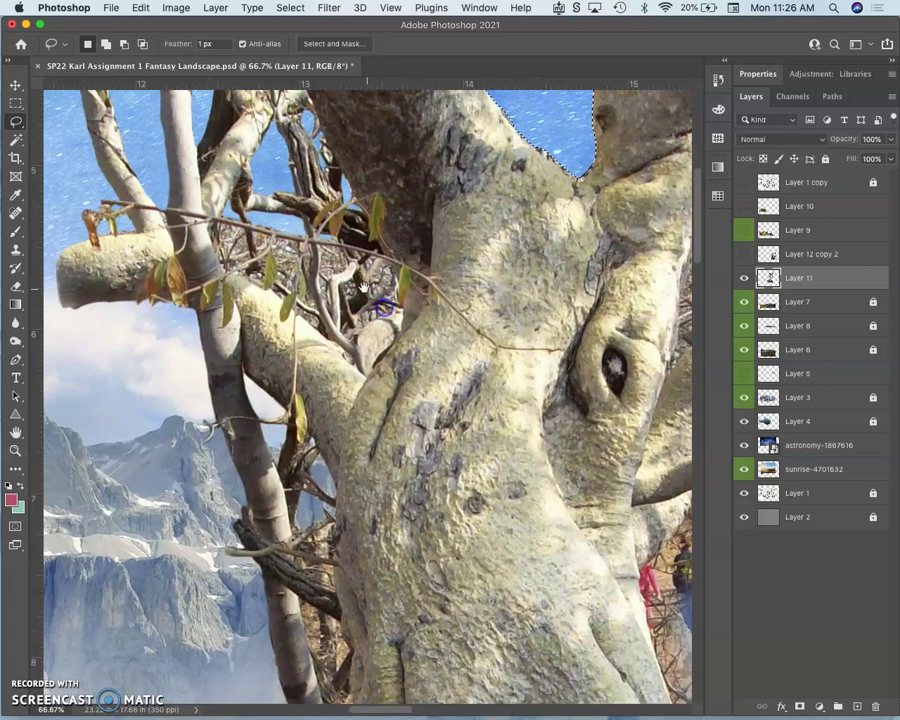
click(213, 225)
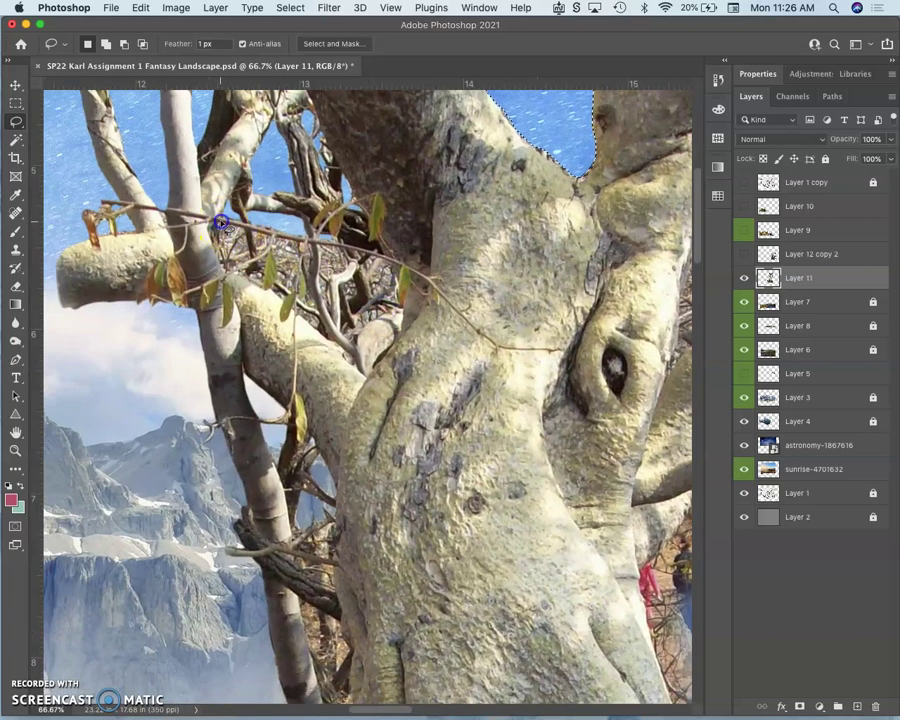
drag(213, 235, 223, 254)
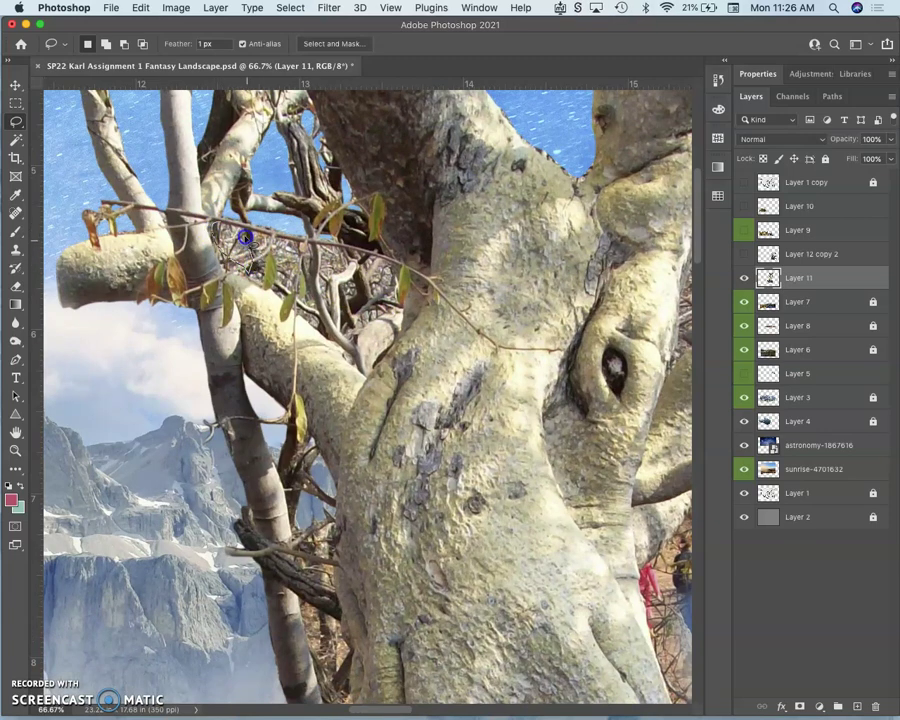
mouse_move(218, 225)
mouse_down()
mouse_move(232, 226)
mouse_move(243, 313)
mouse_move(261, 255)
mouse_move(237, 263)
mouse_move(250, 268)
mouse_up()
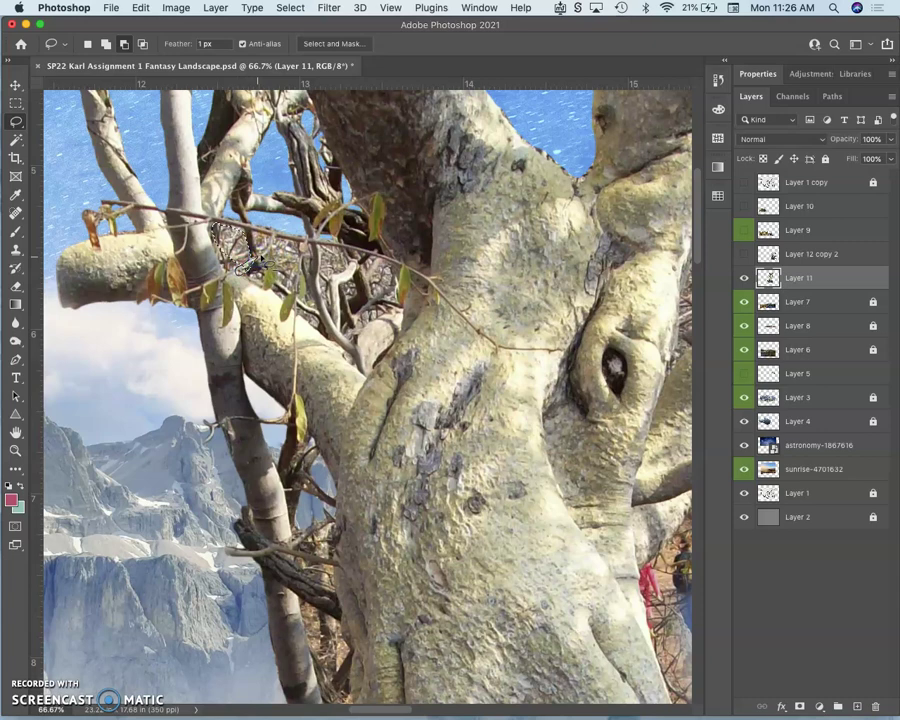
key(BackSpace)
click(273, 268)
drag(269, 240, 271, 238)
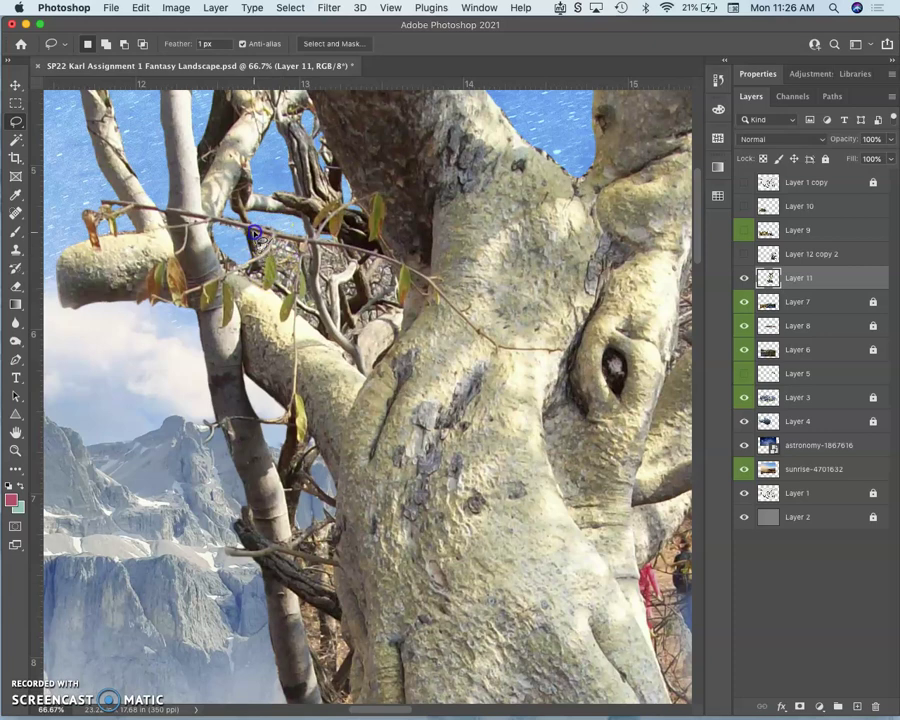
drag(280, 242, 274, 247)
mouse_move(285, 241)
mouse_down()
mouse_move(318, 248)
mouse_move(308, 262)
mouse_up()
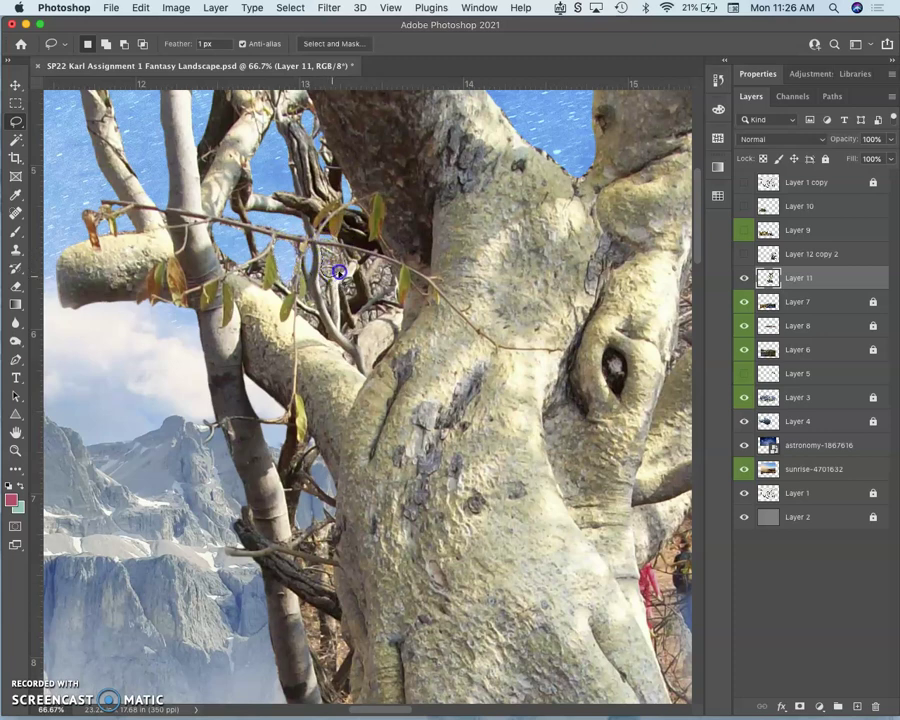
Cut out the background around the pale forked branch and the gaps above the thick lower limb
mouse_move(339, 250)
mouse_down()
mouse_move(320, 243)
mouse_move(375, 267)
mouse_up()
click(354, 280)
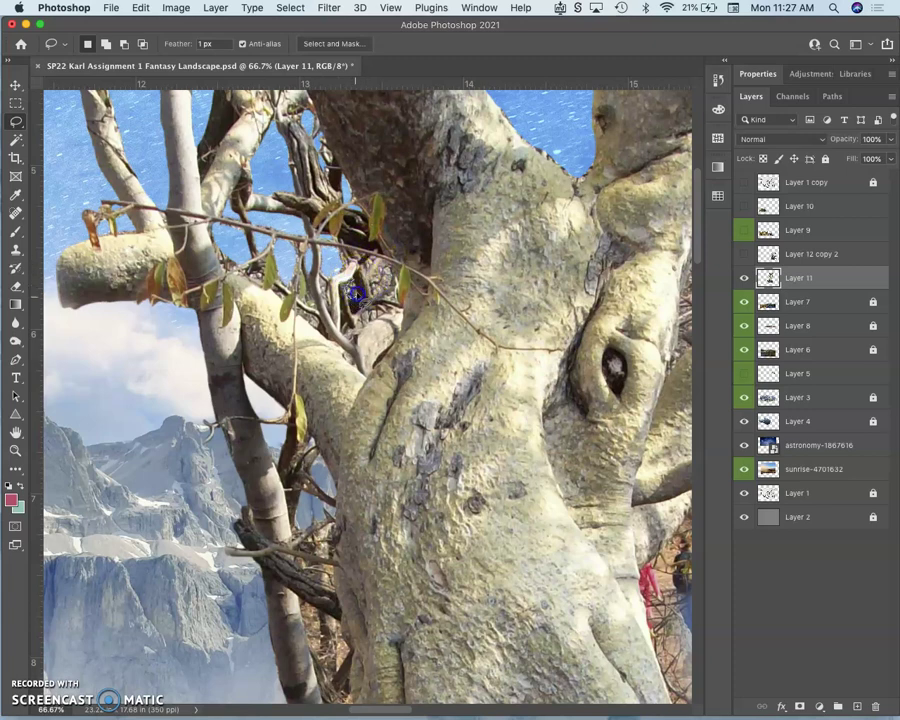
mouse_move(352, 281)
mouse_down()
mouse_move(342, 274)
mouse_move(314, 300)
mouse_up()
drag(308, 299, 307, 314)
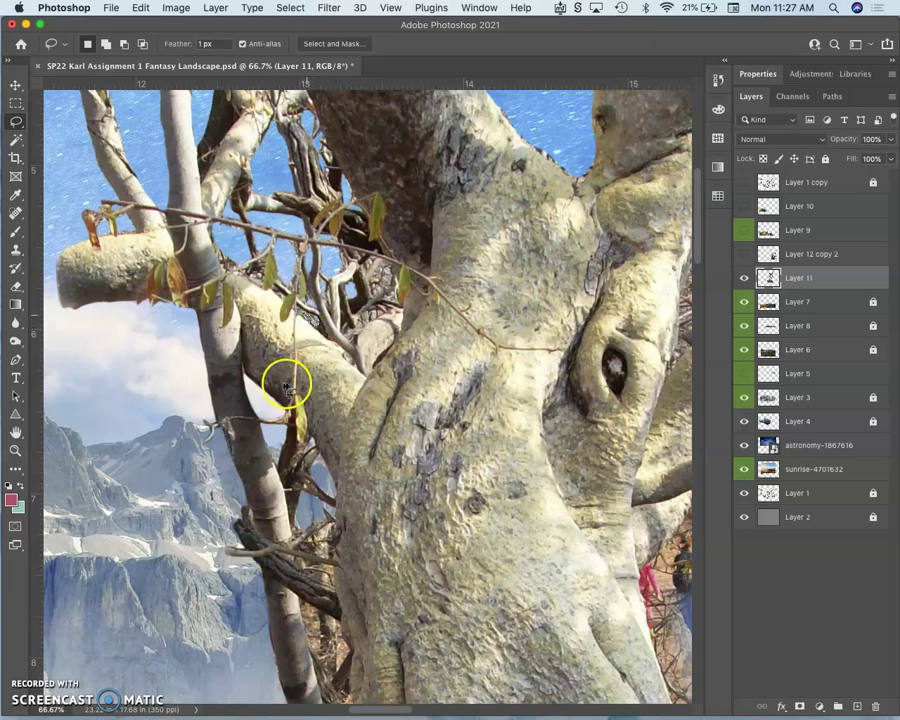
Lasso and delete the remaining background patches between the pale forked branch and the main trunk, below the twig
drag(348, 424, 338, 570)
mouse_move(378, 396)
mouse_down()
mouse_move(367, 405)
mouse_move(378, 407)
mouse_up()
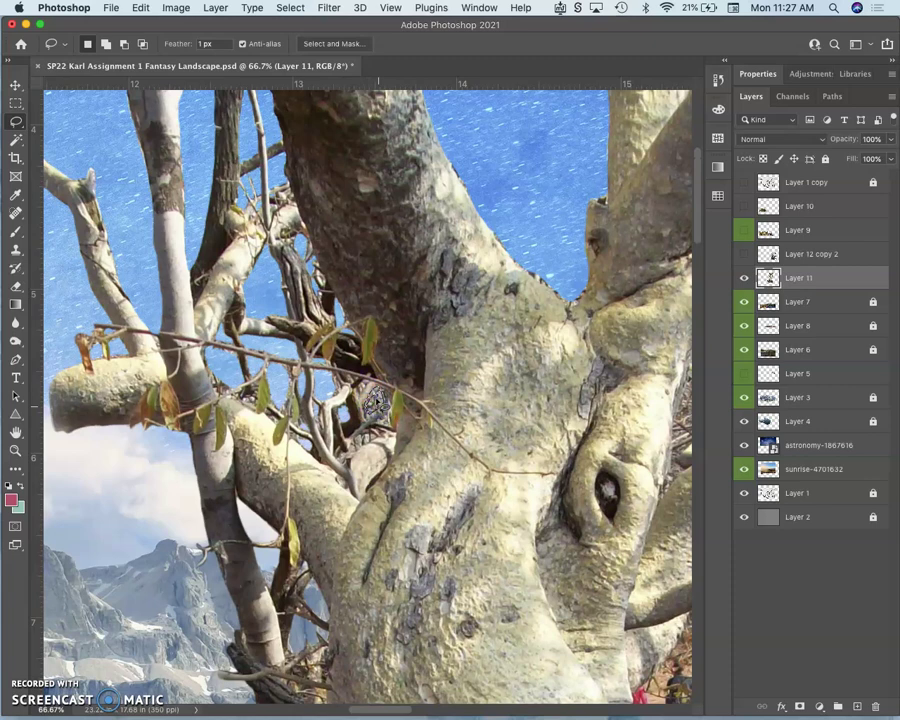
key(BackSpace)
click(362, 383)
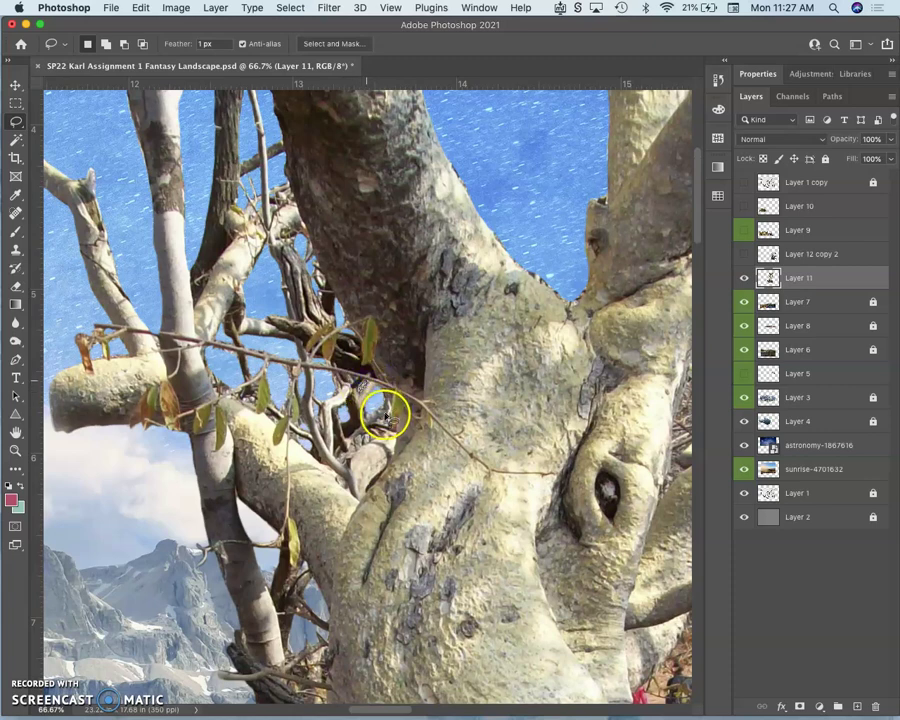
click(386, 414)
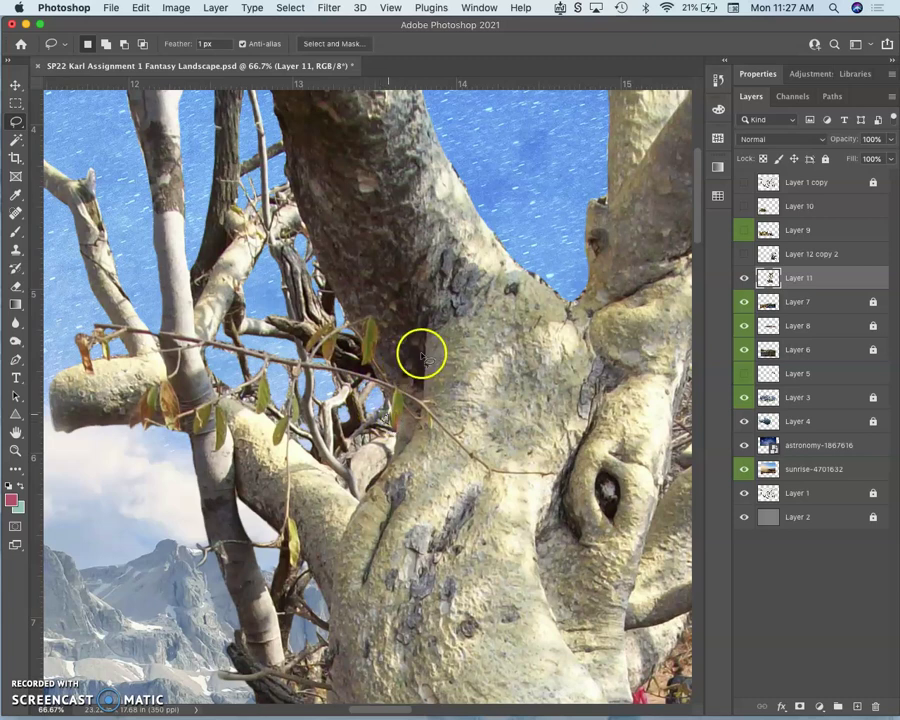
Trim the leftover edge at the bottom of the V where the main trunk forks
mouse_move(413, 357)
mouse_down()
mouse_move(337, 368)
mouse_move(402, 348)
mouse_move(362, 368)
mouse_move(158, 362)
mouse_up()
drag(364, 299, 327, 316)
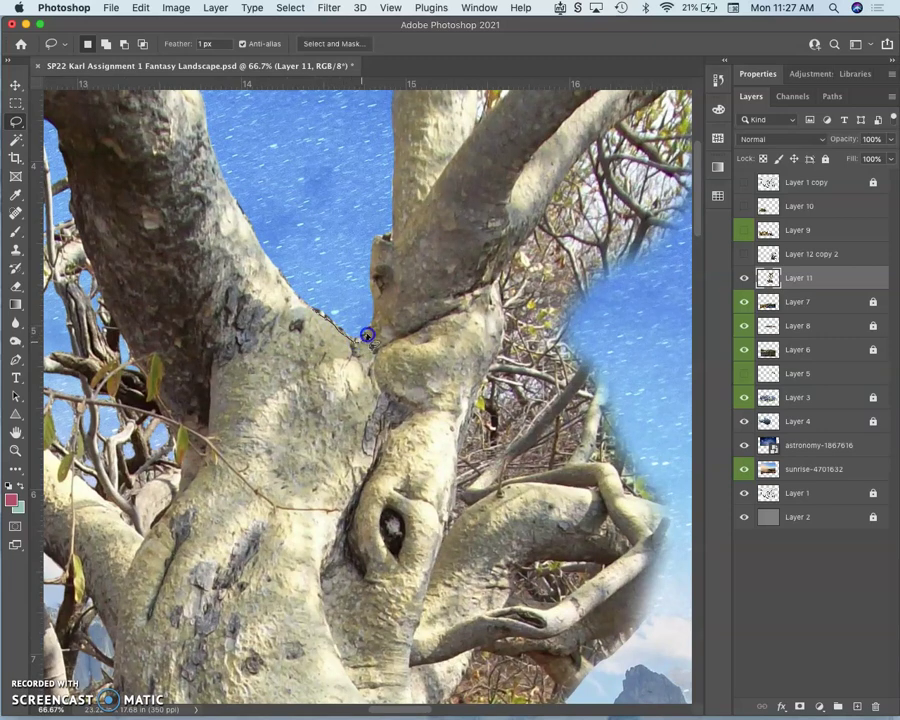
mouse_move(370, 321)
mouse_down()
mouse_move(317, 296)
mouse_move(361, 287)
mouse_up()
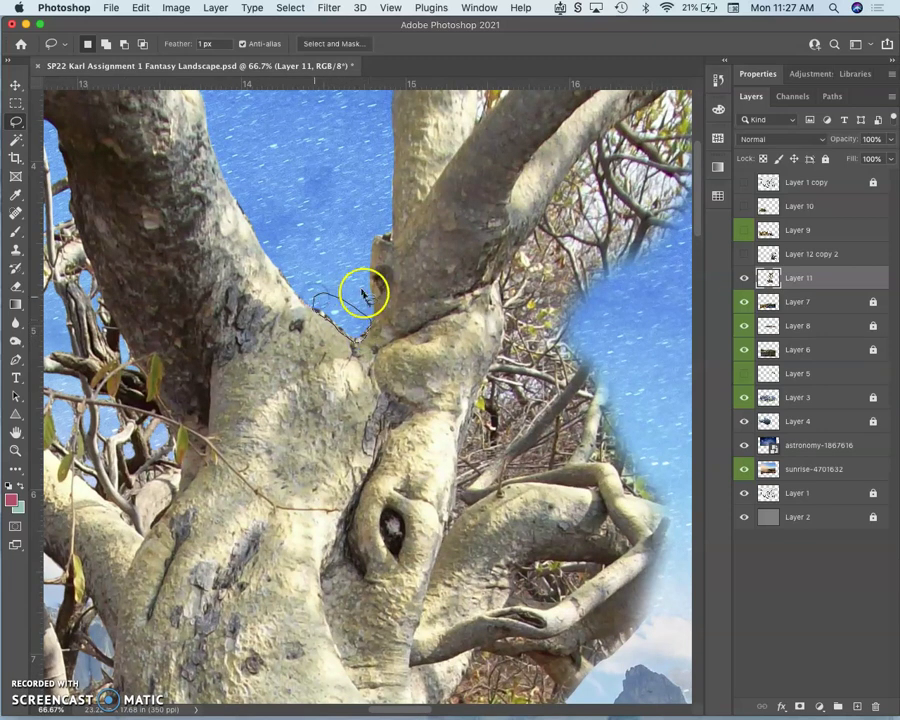
Cut out the background between the upright limb and the curved limb, keeping the small dark twig, and deselect
drag(429, 318, 303, 454)
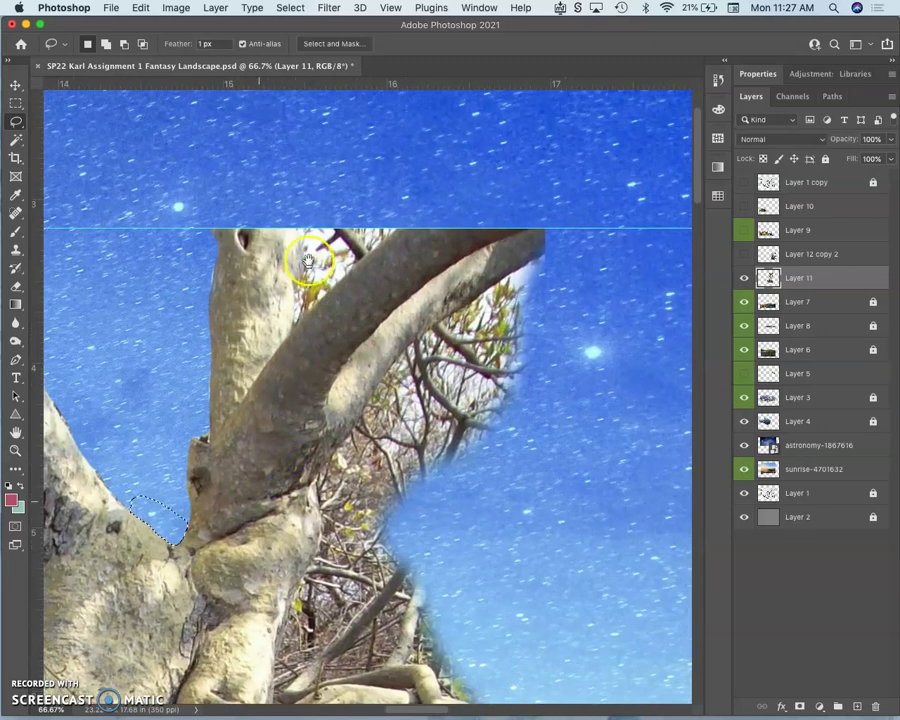
mouse_move(305, 217)
mouse_down()
mouse_move(293, 328)
mouse_move(337, 278)
mouse_move(306, 298)
mouse_move(297, 320)
mouse_move(341, 275)
mouse_move(335, 270)
mouse_move(302, 300)
mouse_move(295, 328)
mouse_move(336, 232)
mouse_up()
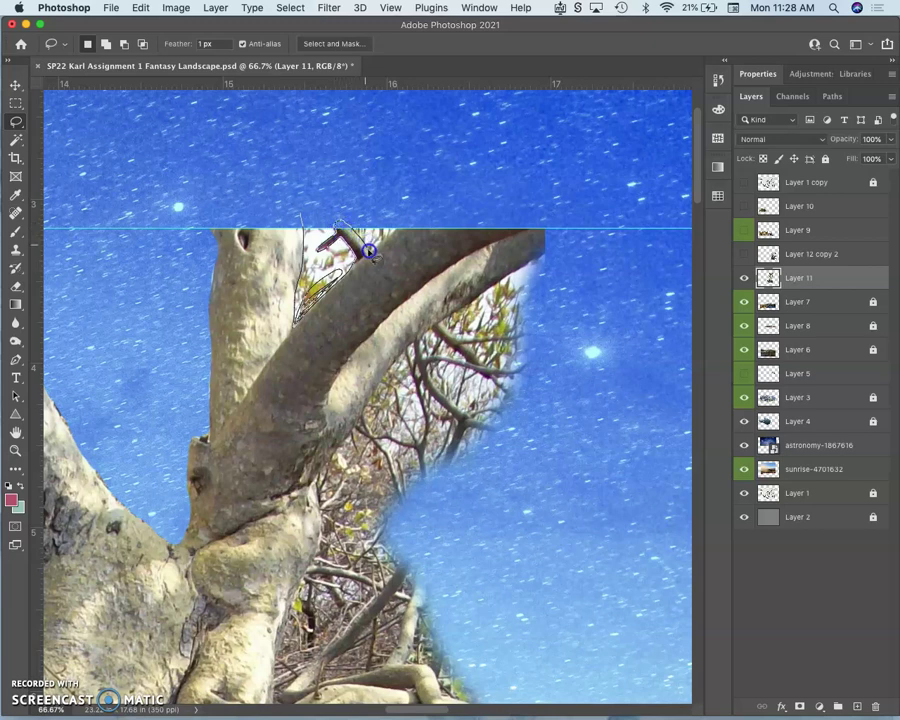
mouse_move(373, 251)
mouse_down()
mouse_move(415, 211)
mouse_move(354, 196)
mouse_move(313, 204)
mouse_move(359, 183)
mouse_up()
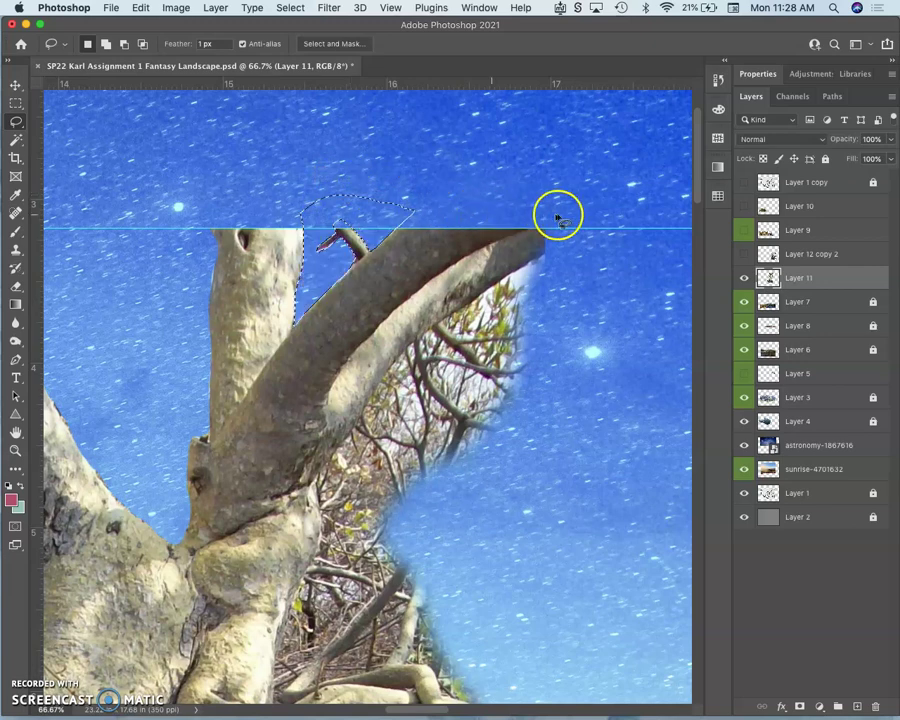
click(595, 222)
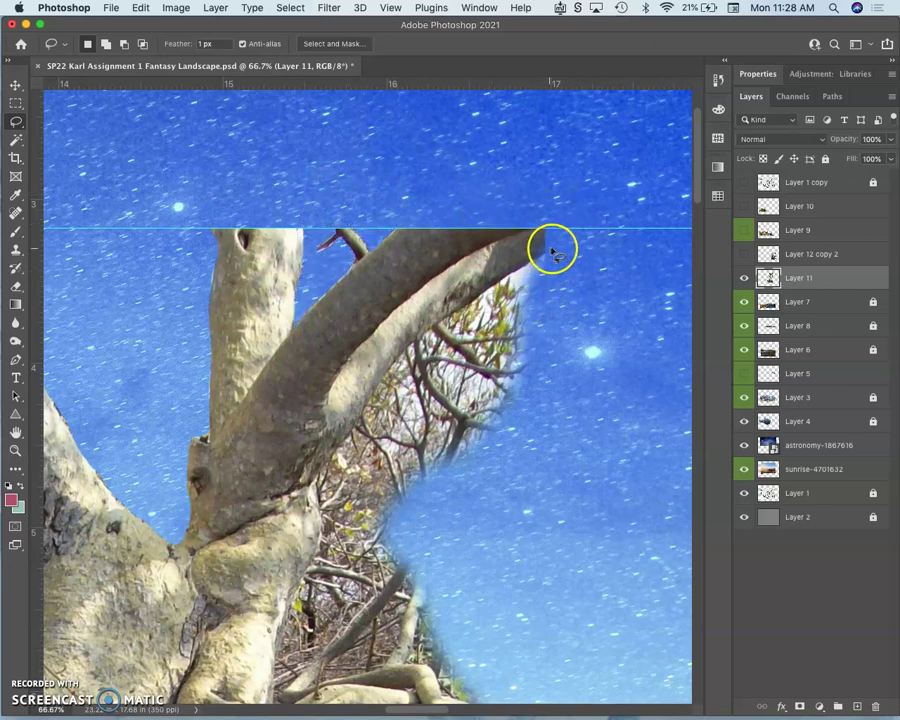
Lasso and delete the foliage and thin branches beneath the curved upper limb, leaving short broken stubs
mouse_move(541, 246)
mouse_down()
mouse_move(426, 327)
mouse_move(367, 400)
mouse_up()
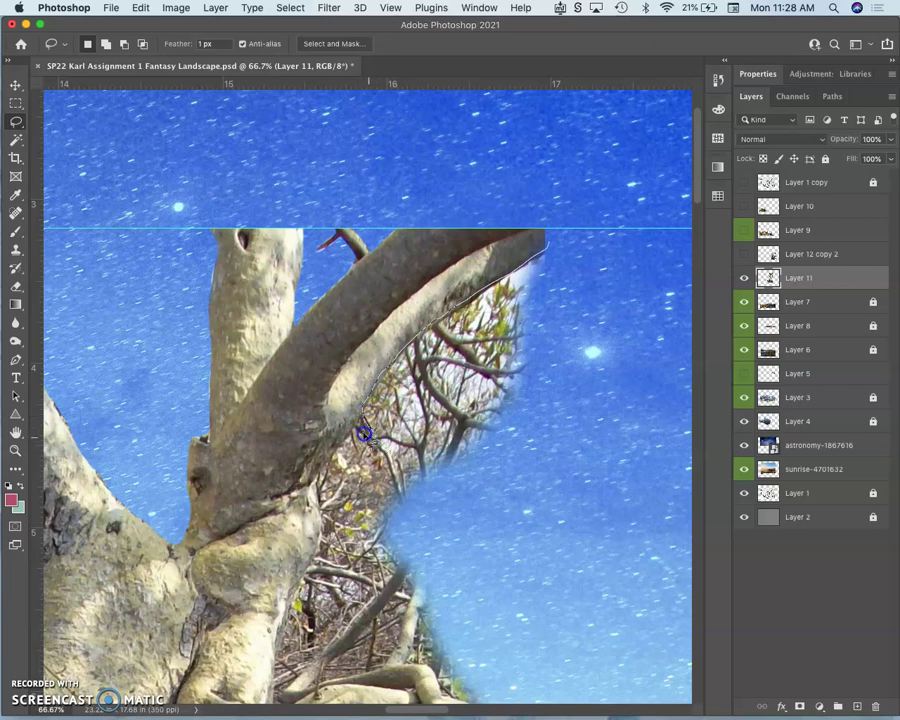
mouse_move(355, 437)
mouse_down()
mouse_move(320, 502)
mouse_move(343, 479)
mouse_move(330, 507)
mouse_move(345, 502)
mouse_move(325, 514)
mouse_move(317, 560)
mouse_move(344, 566)
mouse_move(385, 522)
mouse_move(359, 568)
mouse_move(383, 577)
mouse_move(406, 551)
mouse_move(484, 506)
mouse_move(550, 429)
mouse_move(560, 322)
mouse_up()
key(BackSpace)
mouse_move(468, 462)
mouse_down()
mouse_move(554, 264)
mouse_move(506, 356)
mouse_up()
click(528, 304)
Cut out the background gaps around the broken diagonal branches above the looping limb and trim their blurred tips
mouse_move(435, 257)
mouse_down()
mouse_move(404, 296)
mouse_move(393, 357)
mouse_move(437, 333)
mouse_move(494, 274)
mouse_move(444, 256)
mouse_up()
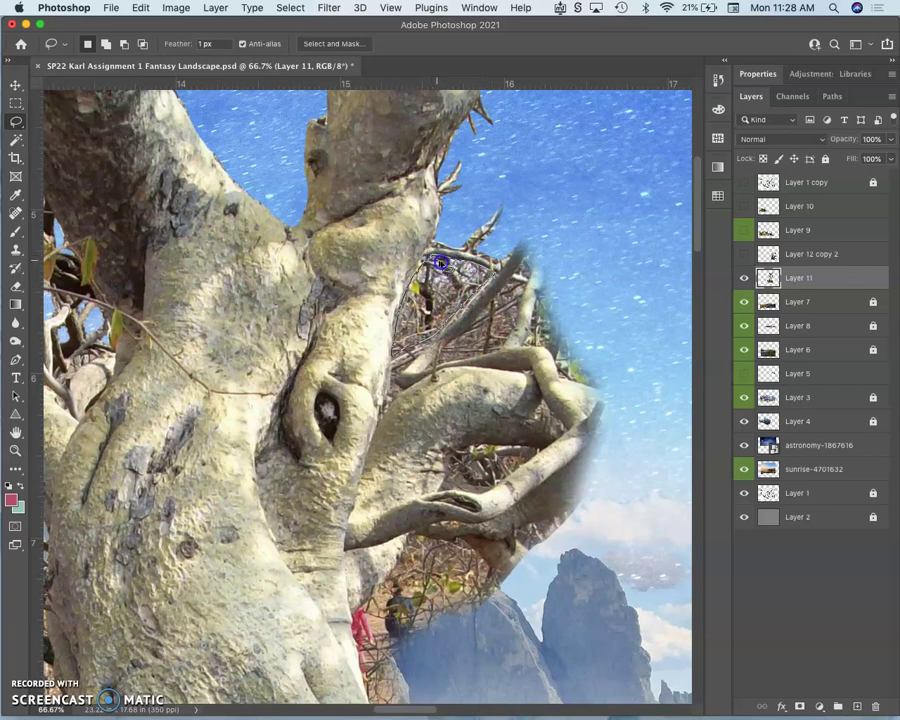
mouse_move(447, 268)
mouse_down()
mouse_move(427, 266)
mouse_move(496, 275)
mouse_move(519, 299)
mouse_move(512, 319)
mouse_move(486, 308)
mouse_up()
drag(481, 243, 480, 244)
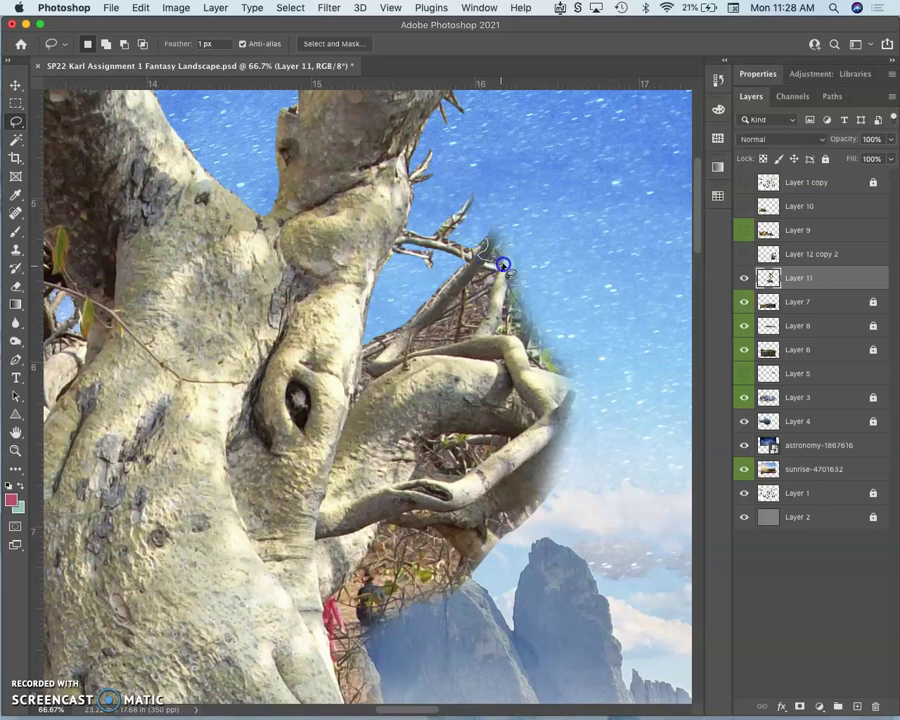
mouse_move(515, 238)
mouse_down()
mouse_move(481, 253)
mouse_move(506, 240)
mouse_move(532, 253)
mouse_move(529, 246)
mouse_move(520, 284)
mouse_move(482, 233)
mouse_up()
key(BackSpace)
click(530, 248)
key(BackSpace)
drag(498, 265, 493, 270)
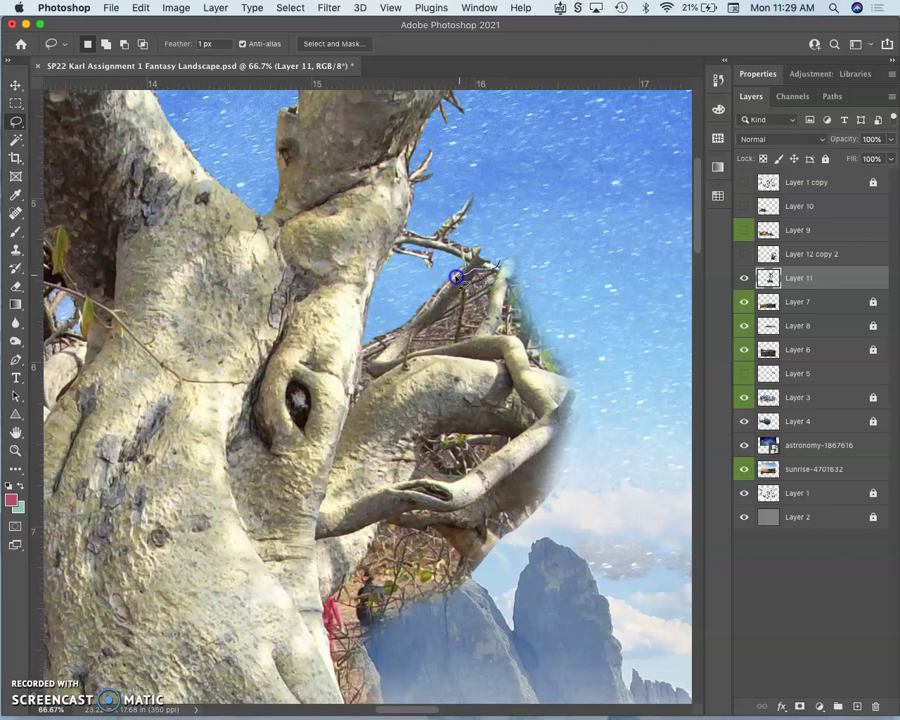
mouse_move(451, 280)
mouse_down()
mouse_move(451, 258)
mouse_move(510, 277)
mouse_move(493, 290)
mouse_up()
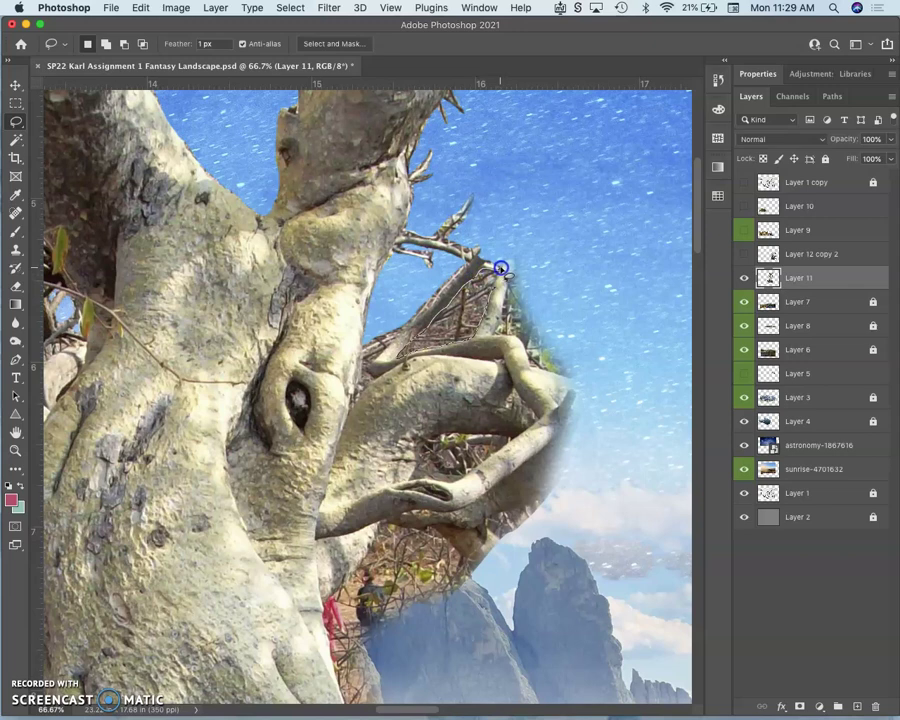
Lasso and delete the blurred background along the outer edge of the looping limbs down to the main trunk
mouse_move(508, 283)
mouse_down()
mouse_move(464, 339)
mouse_move(508, 318)
mouse_move(497, 326)
mouse_move(508, 282)
mouse_move(496, 325)
mouse_up()
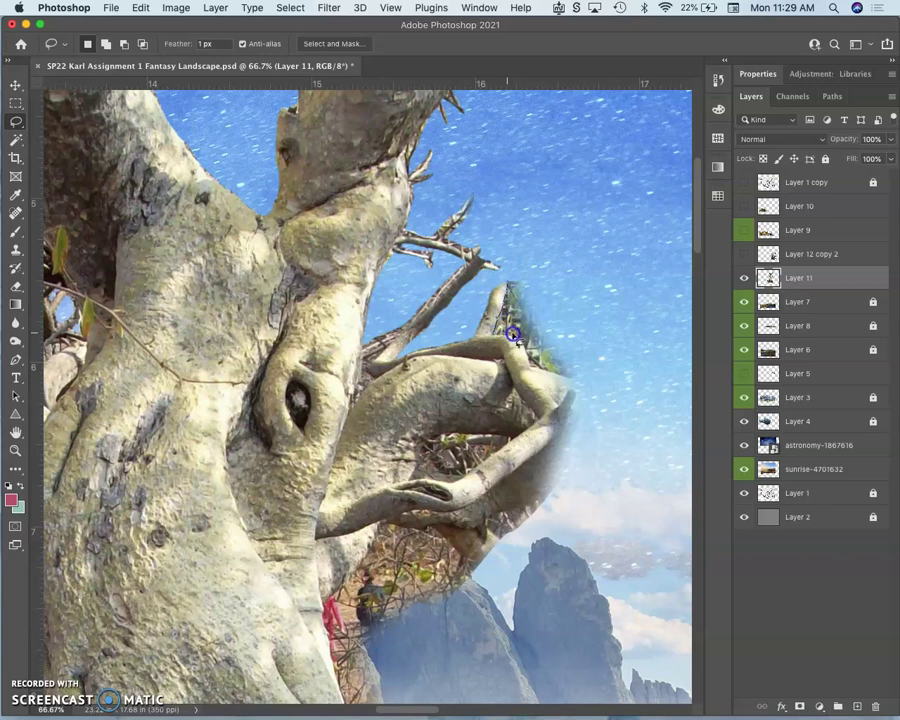
mouse_move(528, 370)
mouse_down()
mouse_move(556, 399)
mouse_move(570, 398)
mouse_move(554, 436)
mouse_move(466, 506)
mouse_move(387, 523)
mouse_move(324, 608)
mouse_move(342, 684)
mouse_move(480, 641)
mouse_move(427, 664)
mouse_move(542, 583)
mouse_move(589, 438)
mouse_move(589, 347)
mouse_move(572, 258)
mouse_move(540, 237)
mouse_move(572, 267)
mouse_up()
key(super+minus)
key(super+minus)
key(super+minus)
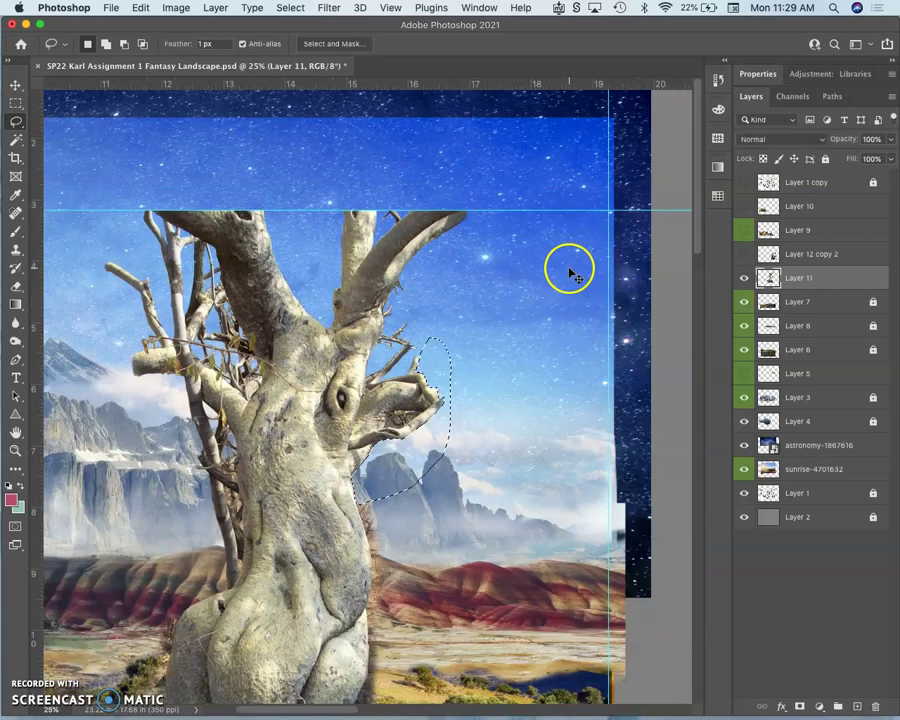
Deselect, then lasso and delete the background and foliage enclosed inside the looping limb
key(super+plus)
key(super+plus)
key(super+d)
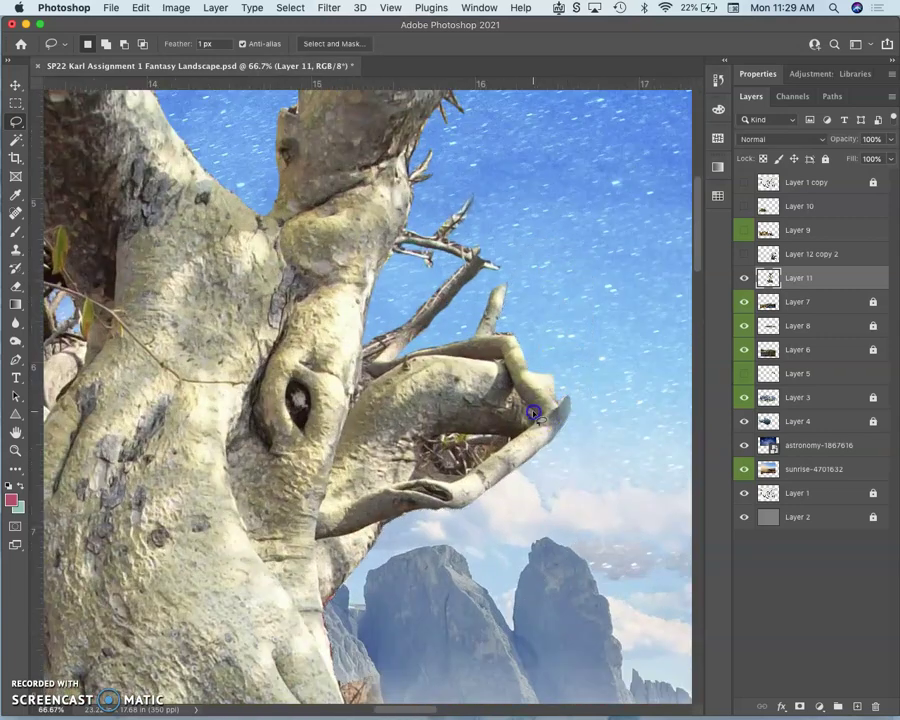
mouse_move(497, 444)
mouse_down()
mouse_move(447, 448)
mouse_move(411, 467)
mouse_up()
mouse_move(461, 476)
mouse_down()
mouse_move(499, 446)
mouse_move(486, 448)
mouse_up()
key(BackSpace)
click(515, 438)
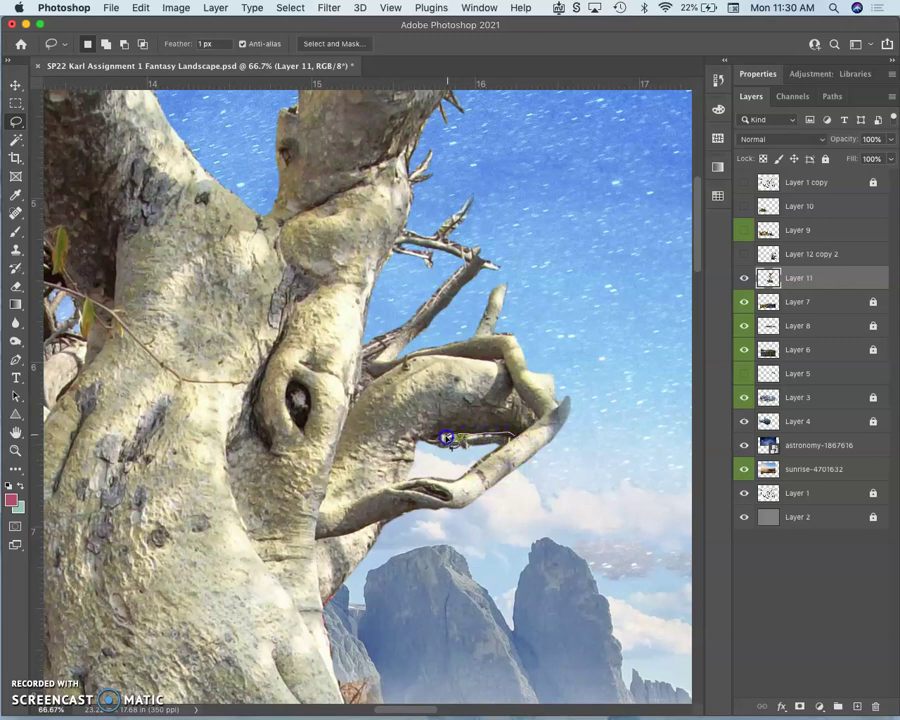
Delete the leftover twig beneath the loop's upper limb and trim the background fringe along its lower limb
mouse_move(428, 448)
mouse_down()
mouse_move(440, 477)
mouse_move(454, 478)
mouse_move(513, 439)
mouse_up()
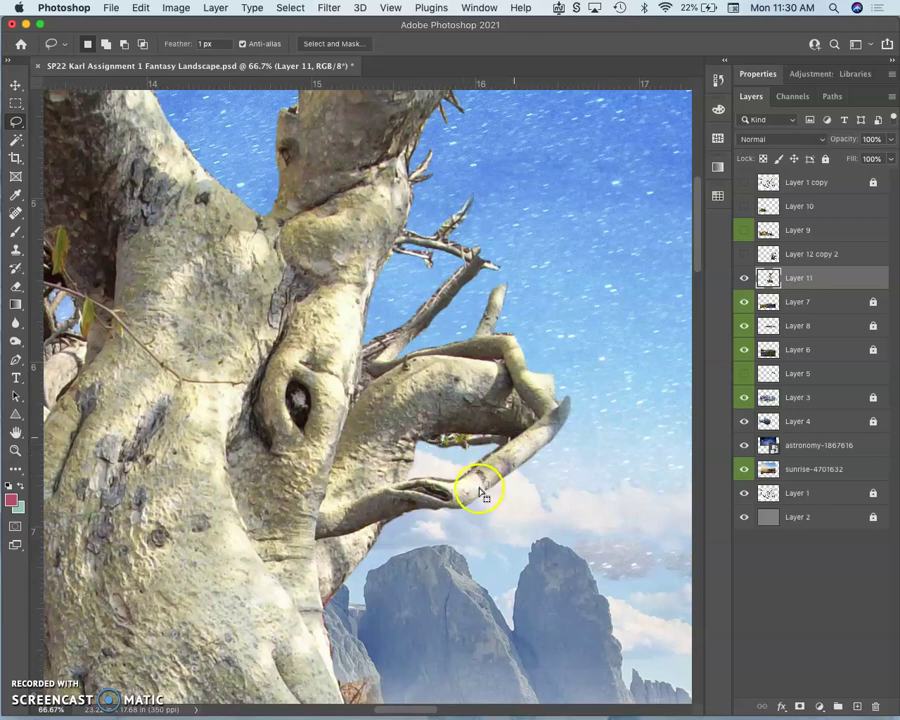
key(BackSpace)
click(491, 492)
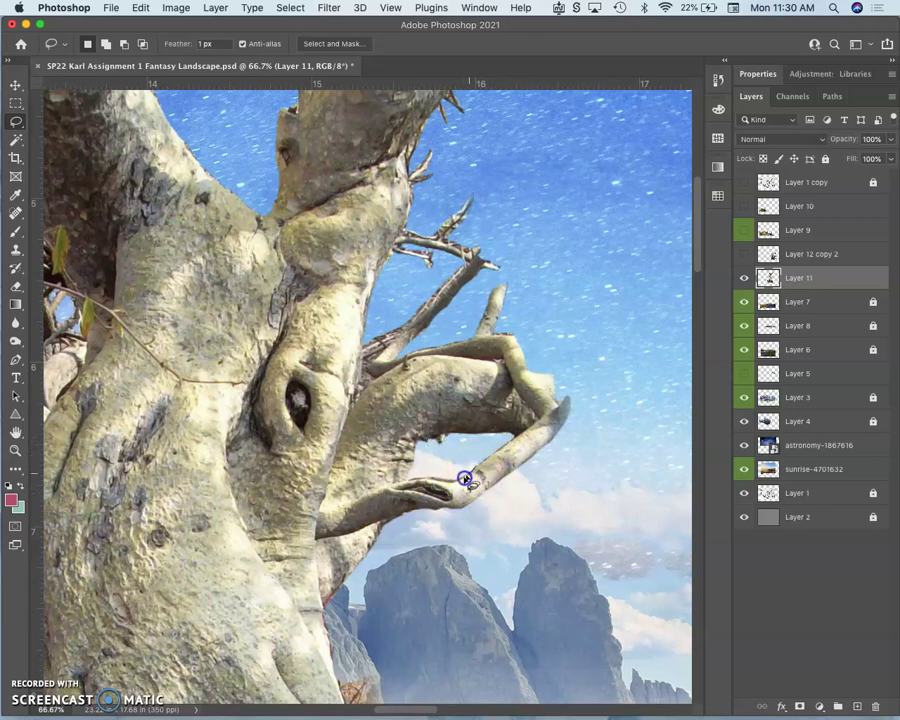
mouse_move(435, 481)
mouse_down()
mouse_move(418, 475)
mouse_move(462, 446)
mouse_move(500, 468)
mouse_move(480, 532)
mouse_move(510, 526)
mouse_move(509, 490)
mouse_move(536, 400)
mouse_up()
key(BackSpace)
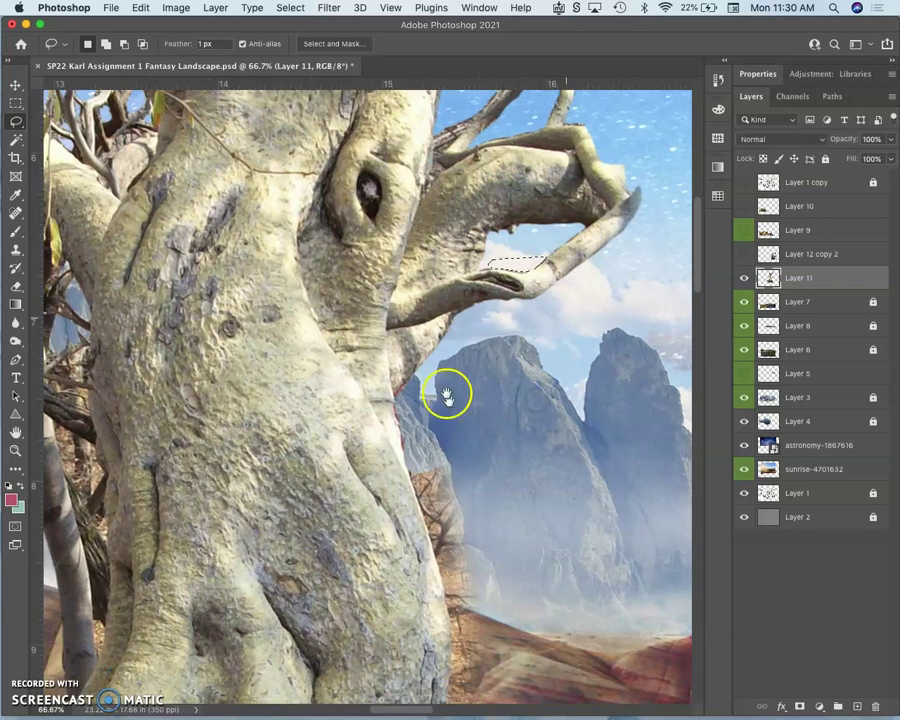
Lasso and delete the background along the trunk's right edge, from below the looping limb down to the red hills
drag(446, 328, 408, 374)
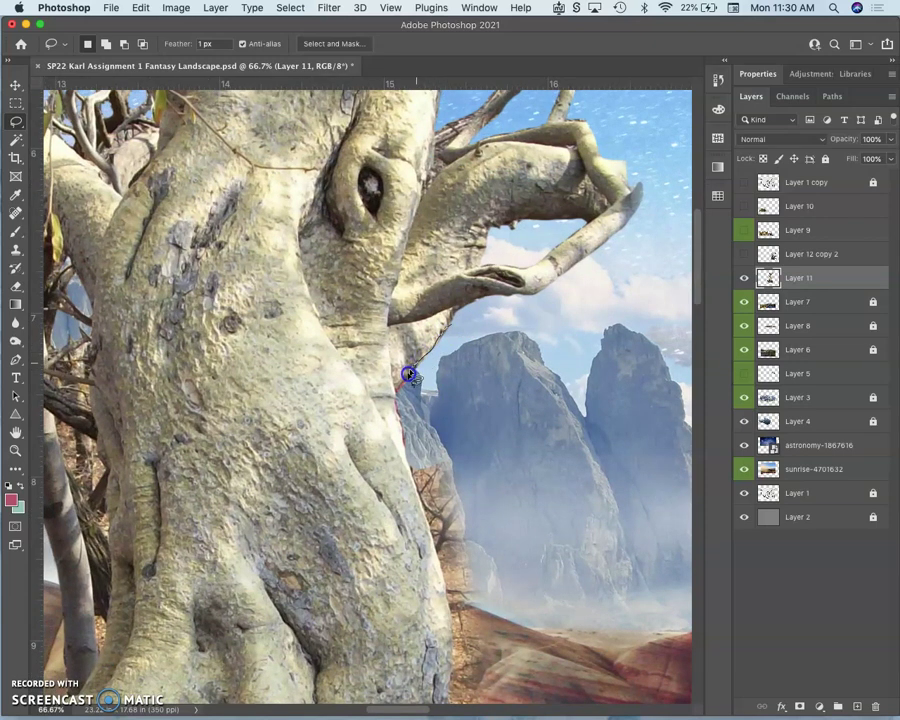
mouse_move(402, 436)
mouse_down()
mouse_move(454, 622)
mouse_move(510, 623)
mouse_move(525, 548)
mouse_move(492, 458)
mouse_move(466, 386)
mouse_up()
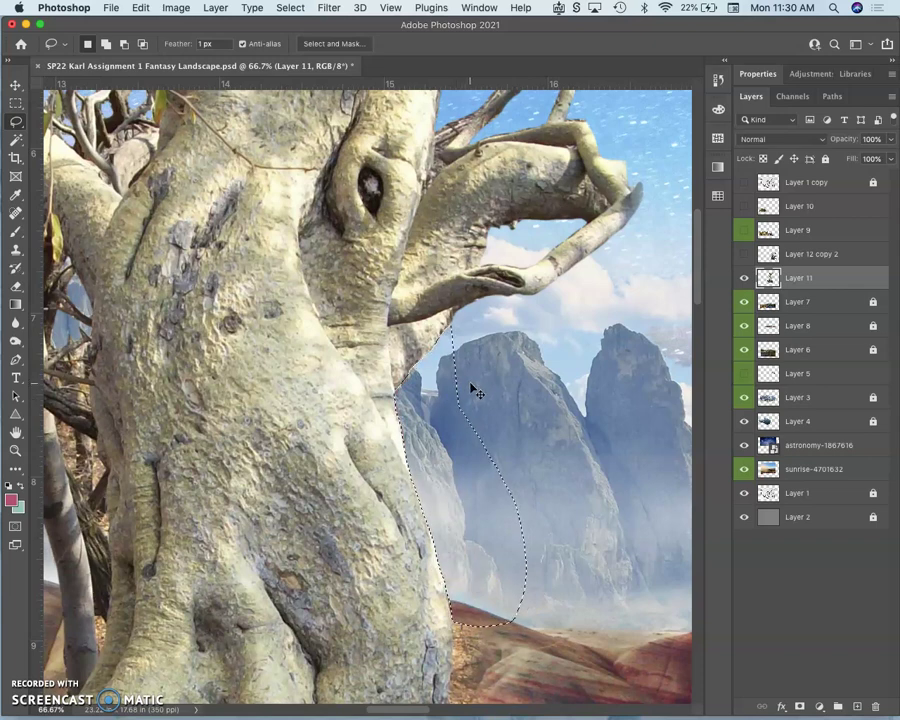
key(super+minus)
key(super+minus)
key(super+minus)
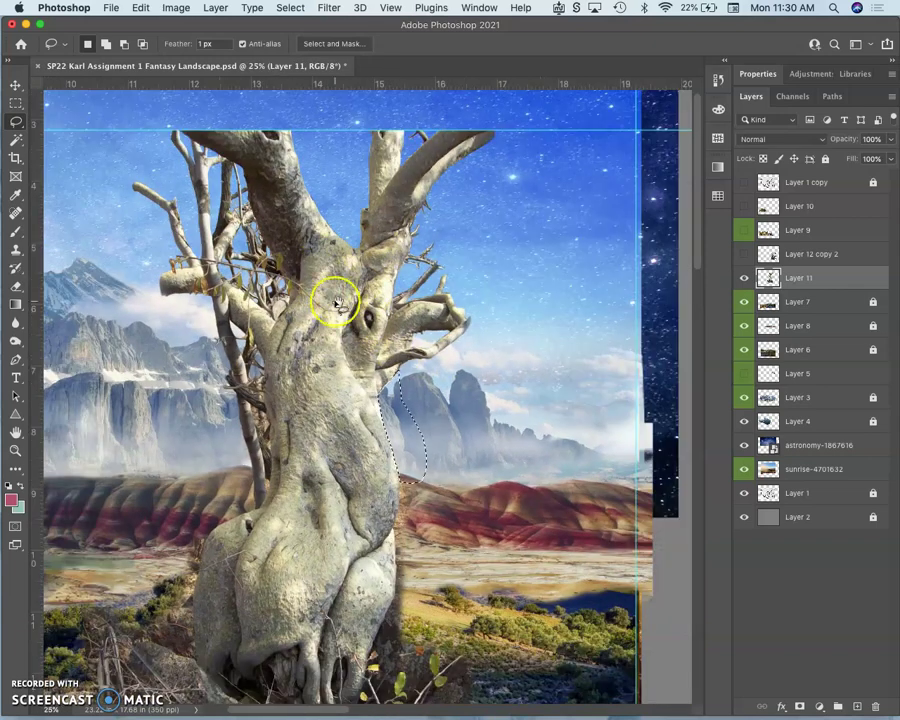
Cut out the small background gaps between the thin stem and the main trunk, around the forked dark twigs
drag(366, 349, 442, 278)
drag(338, 361, 437, 307)
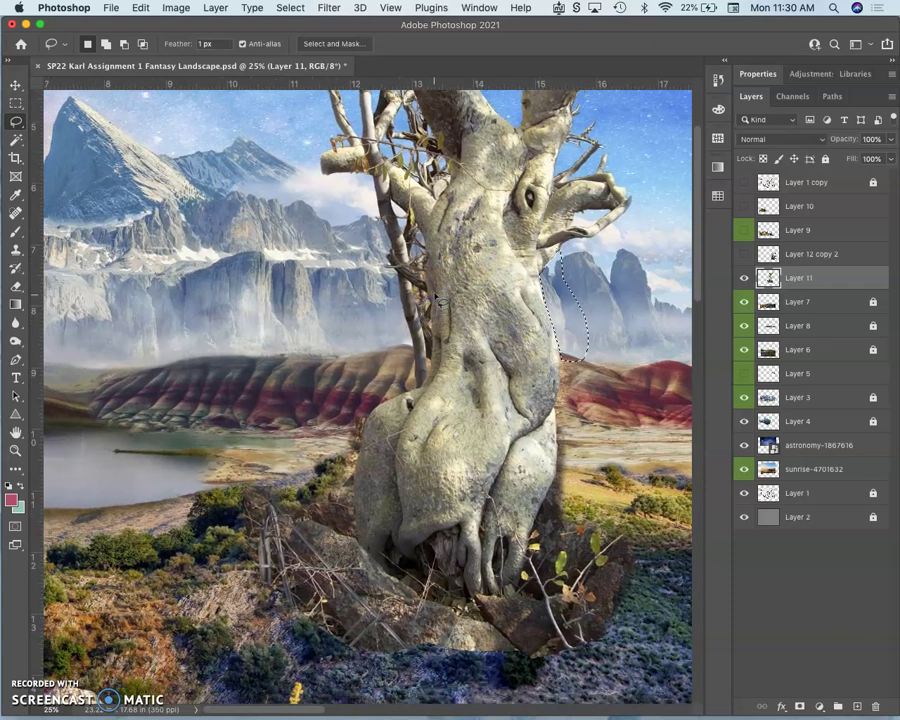
key(super+plus)
key(super+plus)
key(super+plus)
drag(490, 285, 404, 402)
drag(415, 238, 395, 167)
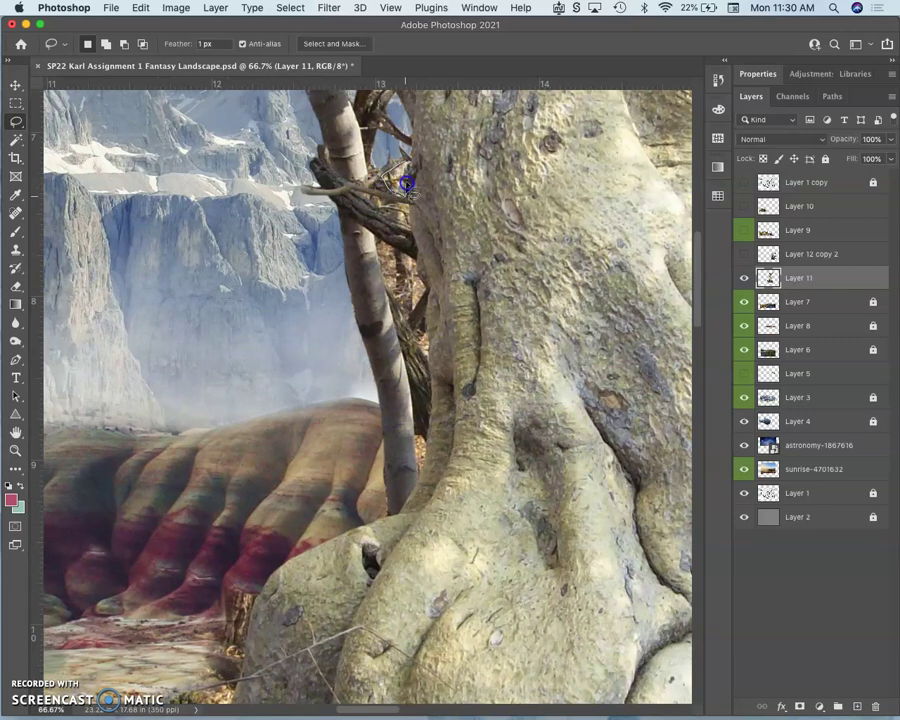
mouse_move(400, 180)
mouse_down()
mouse_move(388, 247)
mouse_move(394, 201)
mouse_move(382, 199)
mouse_move(384, 207)
mouse_up()
drag(395, 205, 397, 262)
click(408, 256)
drag(396, 260, 396, 283)
drag(391, 240, 382, 196)
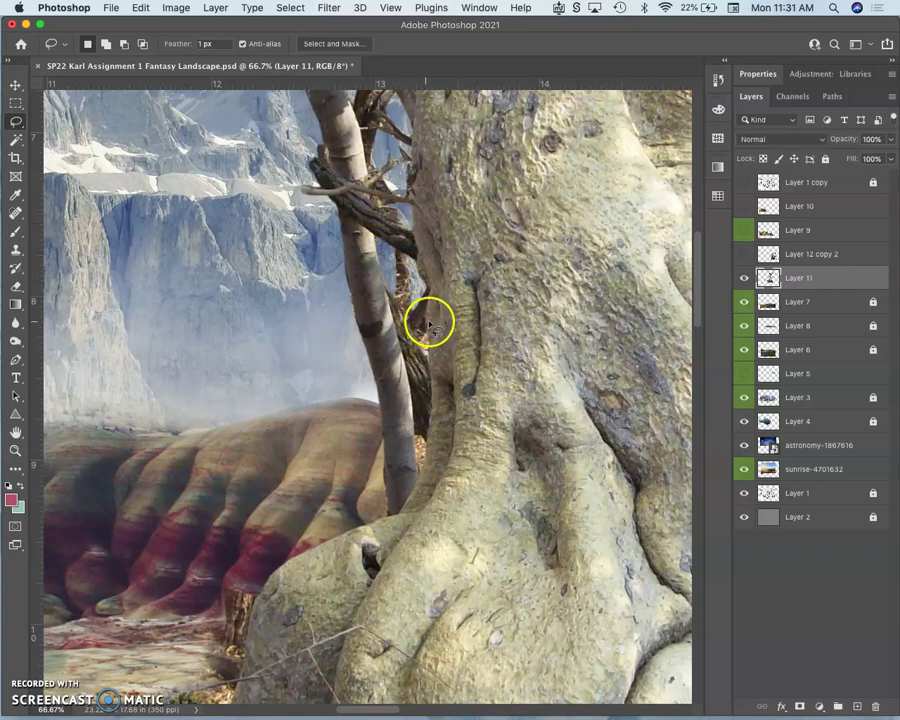
Delete the remaining background and dark branch between the thin stem and the main trunk, down to where they meet
drag(414, 307, 414, 311)
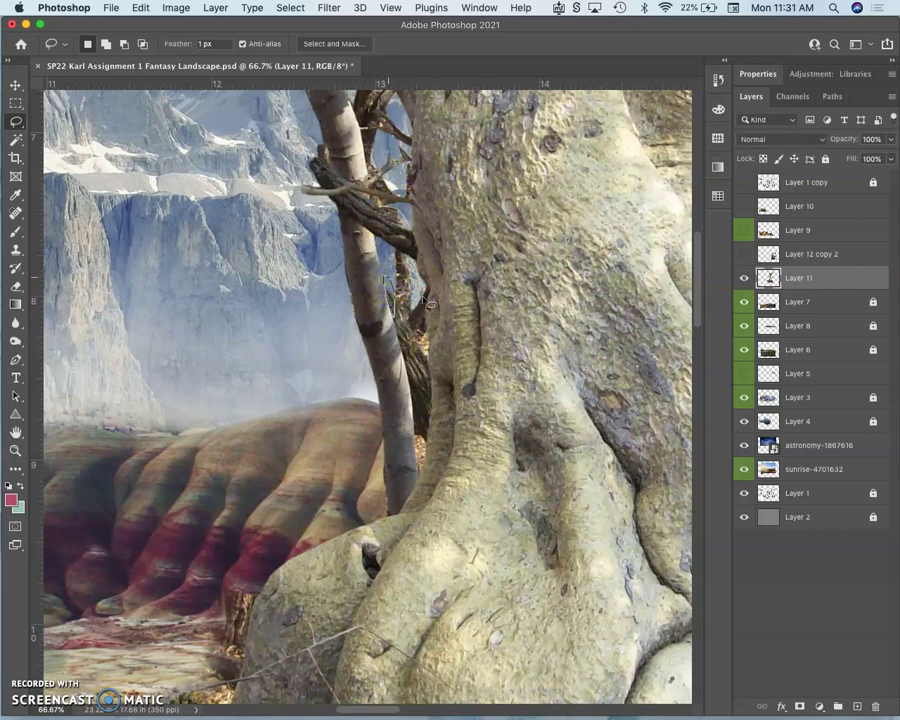
drag(418, 329, 421, 340)
click(530, 254)
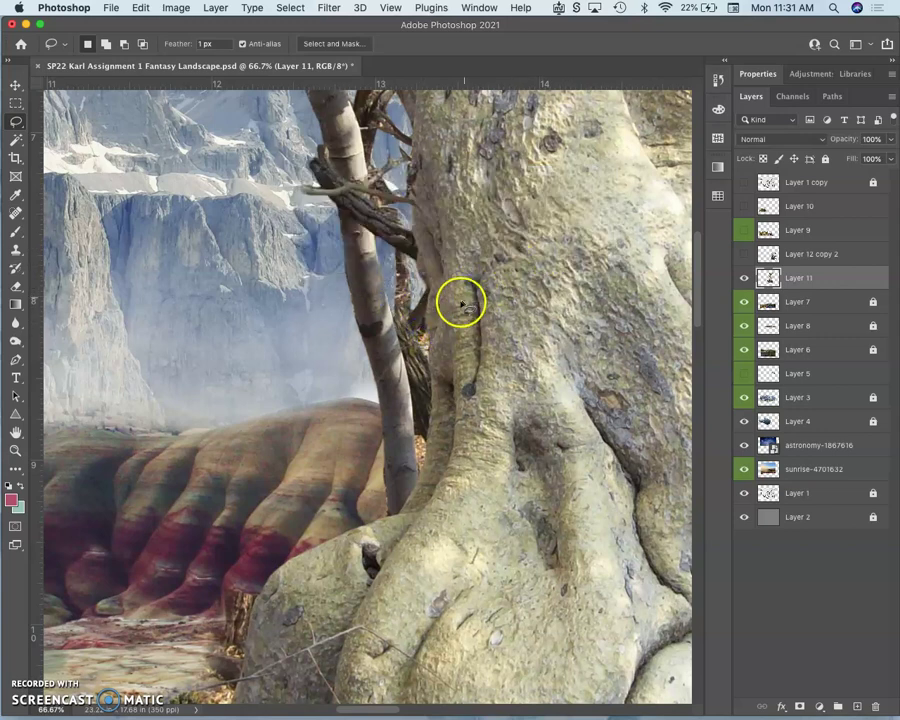
drag(398, 250, 395, 251)
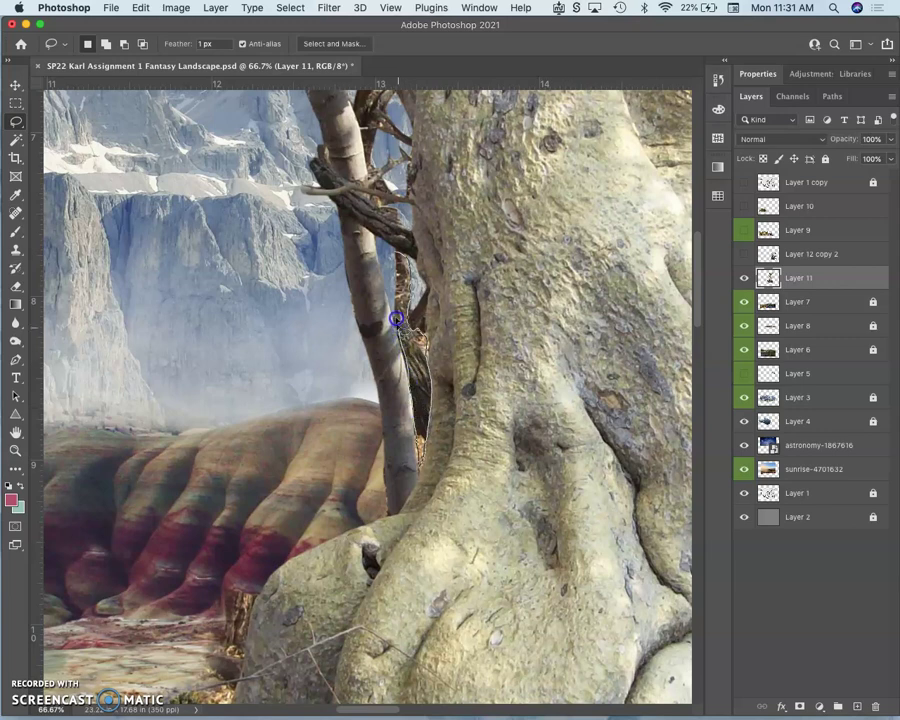
mouse_move(395, 268)
mouse_down()
mouse_move(420, 366)
mouse_move(415, 391)
mouse_move(395, 404)
mouse_move(457, 360)
mouse_move(396, 302)
mouse_up()
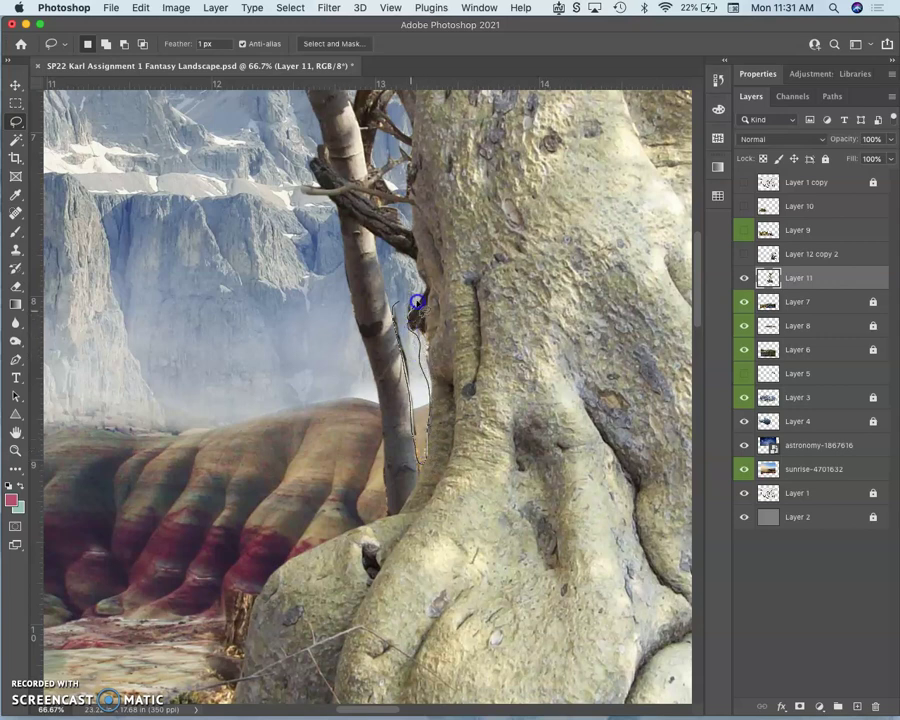
key(BackSpace)
click(343, 348)
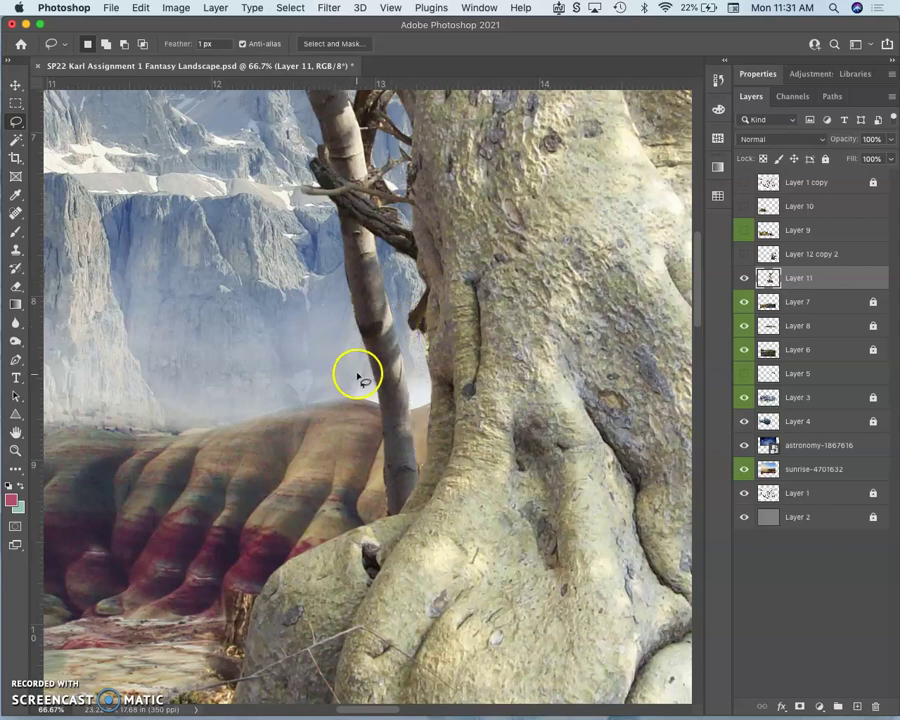
Lasso and cut away the small stump and background beside the left edge of the swollen trunk base, and deselect
key(super+minus)
key(super+minus)
key(super+minus)
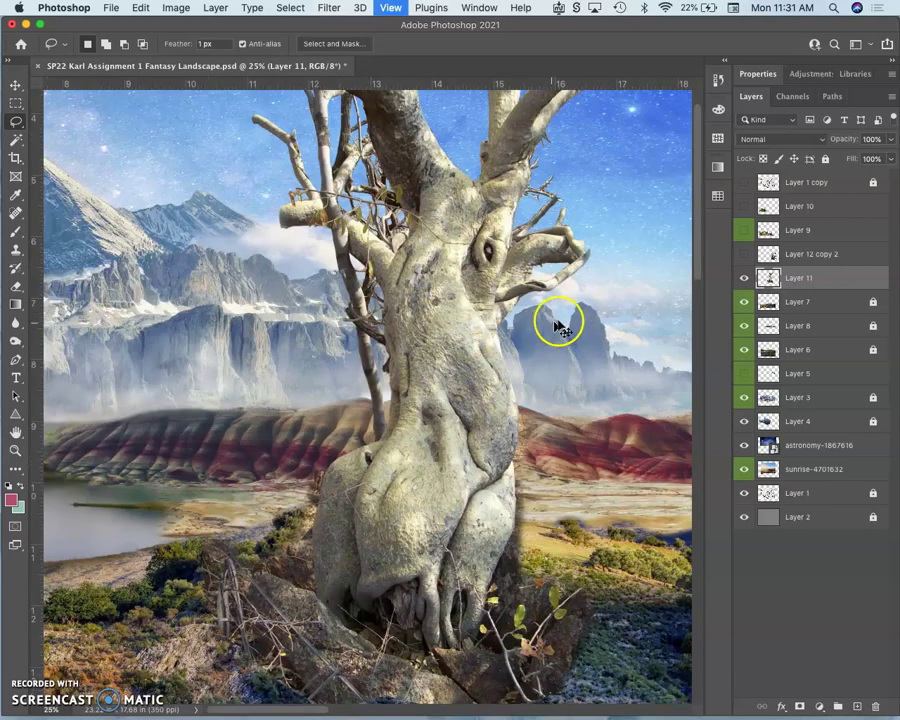
key(super+minus)
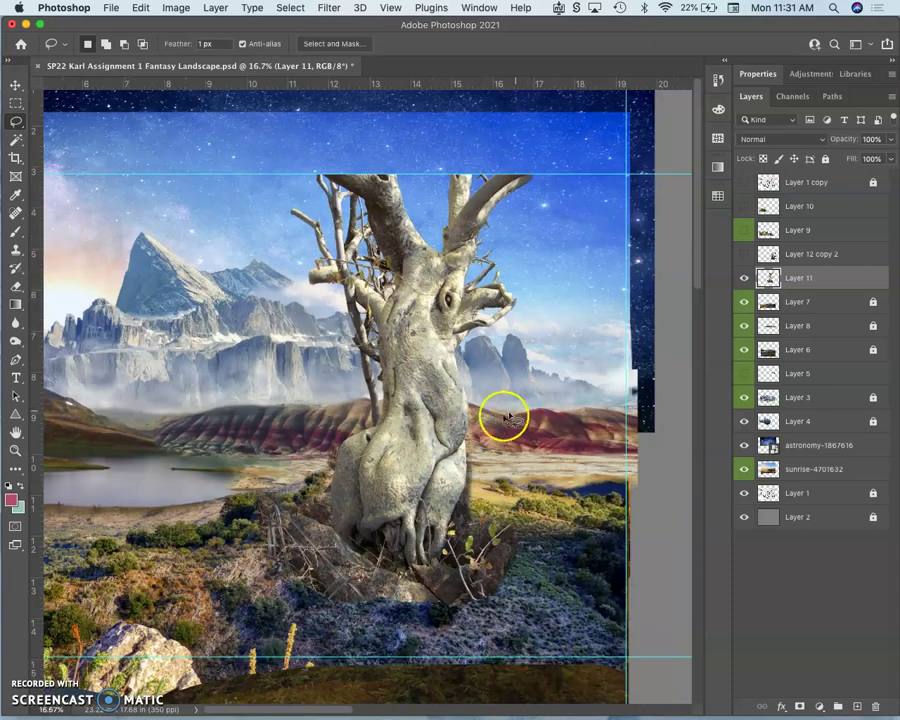
mouse_move(496, 415)
mouse_down()
mouse_move(493, 344)
mouse_move(458, 381)
mouse_move(410, 364)
mouse_up()
key(super+equal)
key(super+equal)
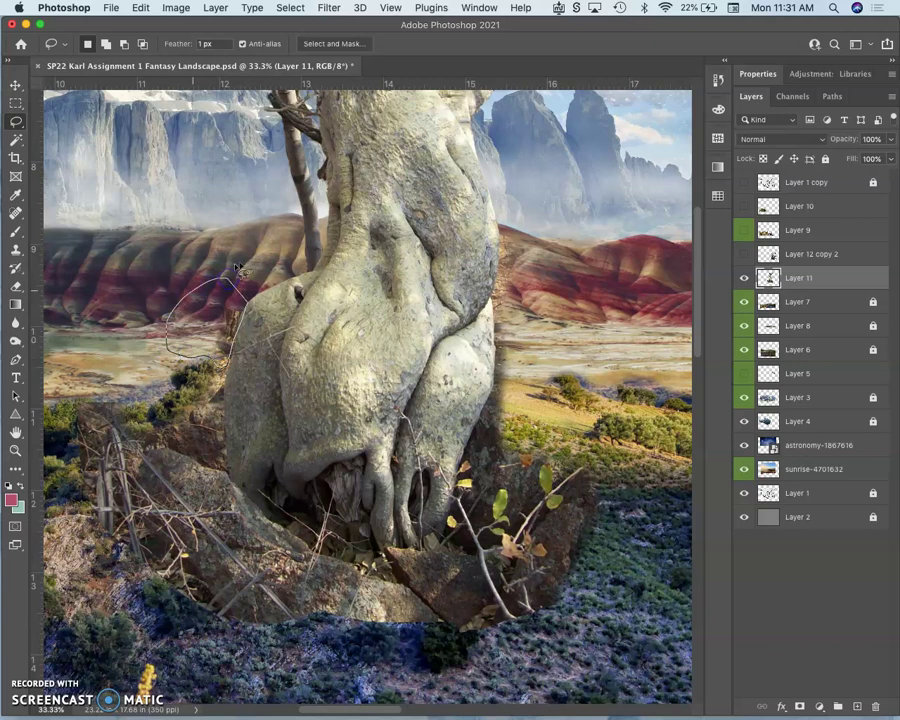
key(super+x)
click(285, 315)
Lasso and delete the blurred dark fringe along the lower trunk's right edge down to the rocks, and deselect
mouse_move(226, 360)
mouse_down()
mouse_move(258, 296)
mouse_move(236, 334)
mouse_move(397, 311)
mouse_move(514, 321)
mouse_move(510, 188)
mouse_move(507, 243)
mouse_up()
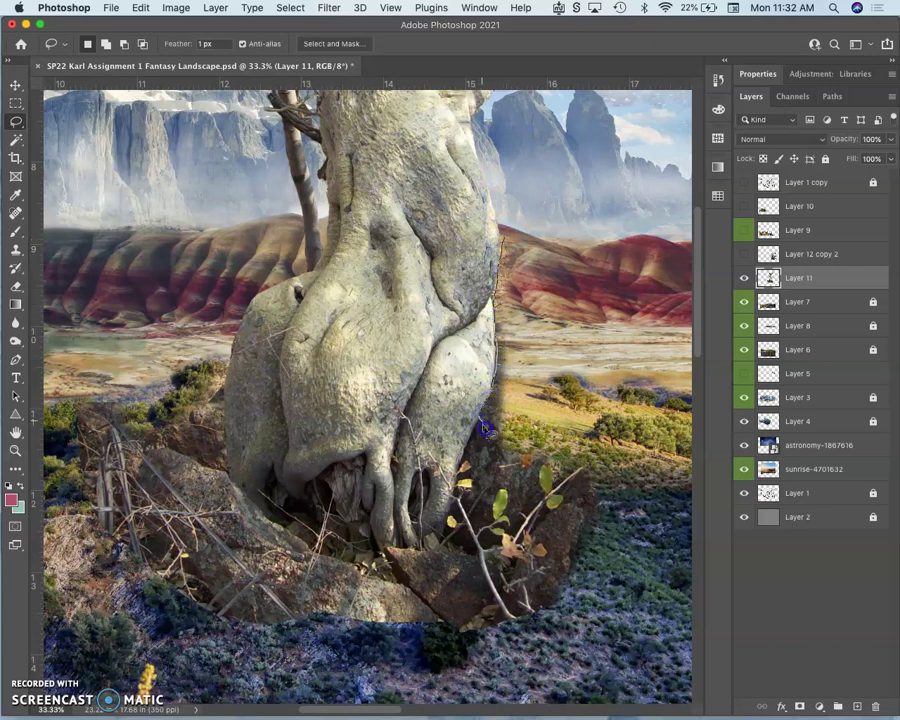
drag(508, 437, 525, 347)
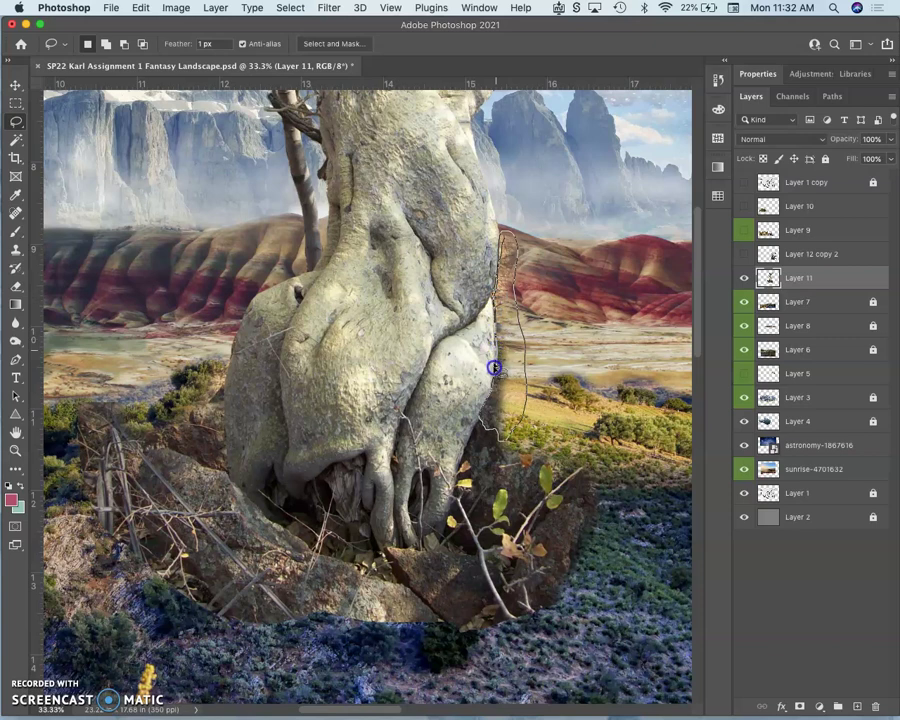
drag(493, 384, 495, 386)
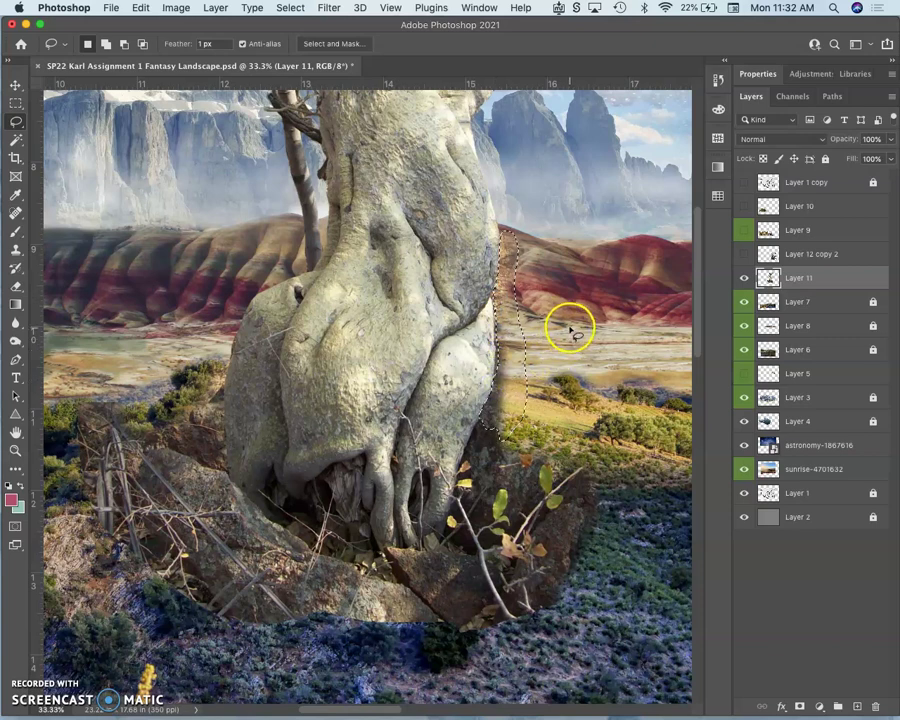
key(super+d)
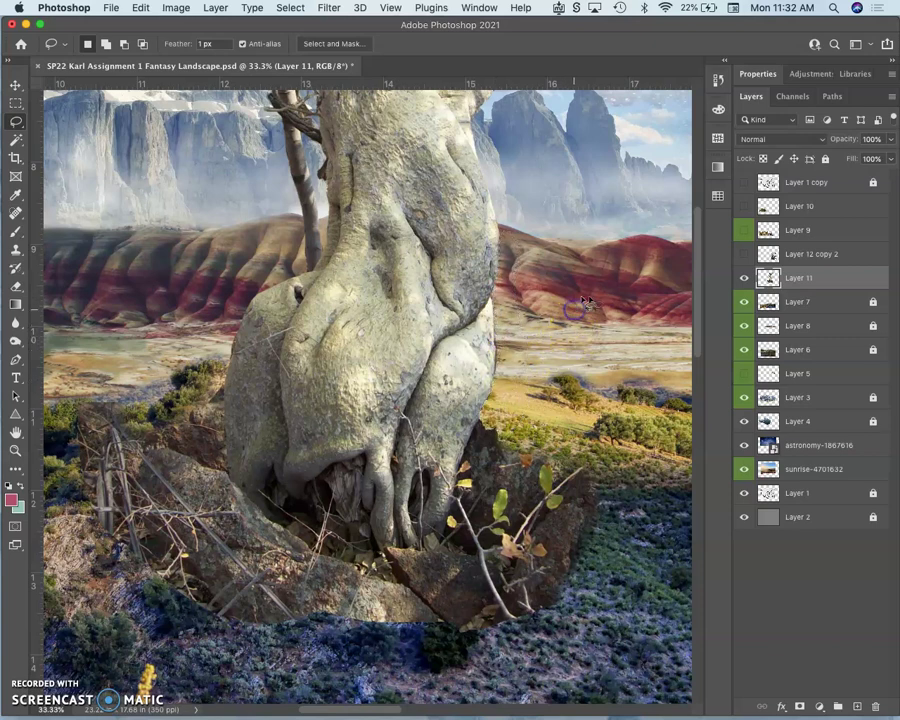
Inspect how the tree's rocky base meets the surrounding hillside, and save the composite document
drag(531, 409, 613, 306)
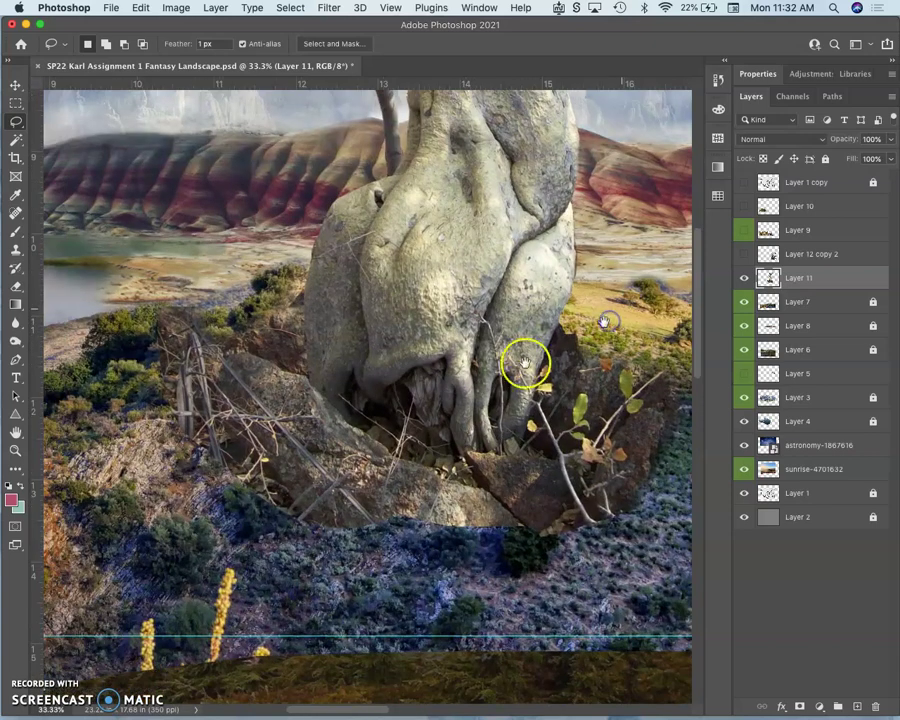
scroll(513, 348, down, 3)
scroll(513, 348, right, 1)
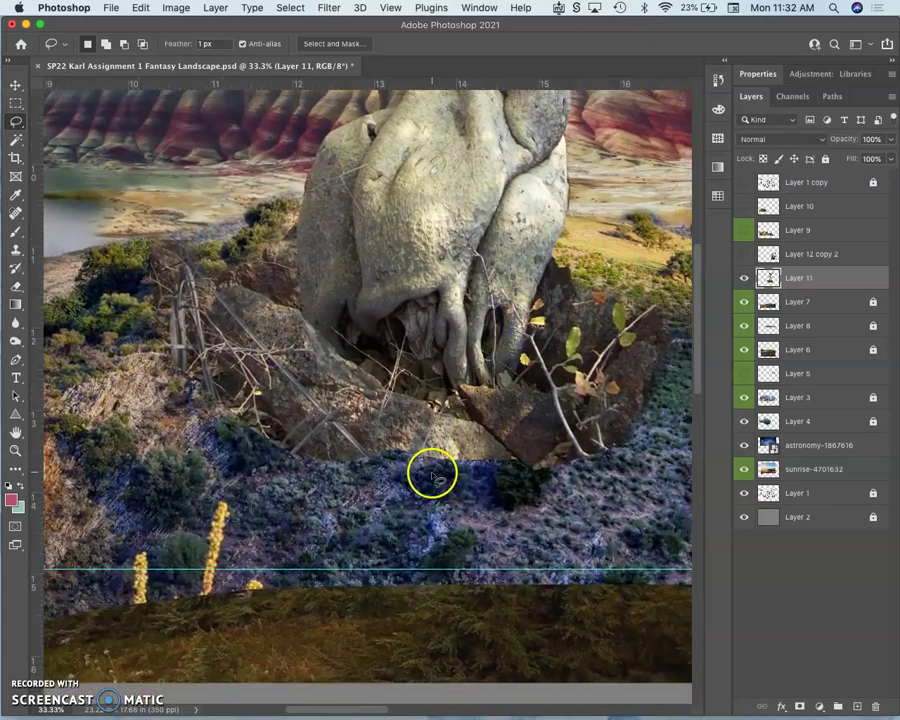
mouse_move(417, 452)
mouse_down()
mouse_move(430, 462)
mouse_move(502, 432)
mouse_move(484, 448)
mouse_move(263, 444)
mouse_up()
drag(324, 414, 269, 414)
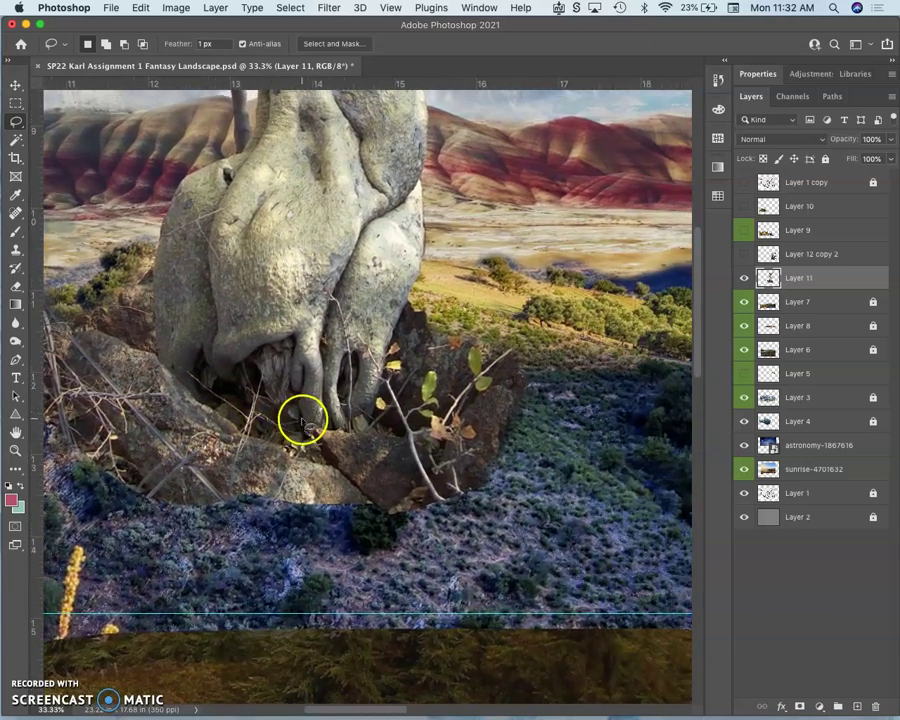
key(super+minus)
key(super+minus)
key(super+minus)
drag(304, 416, 480, 408)
key(super+minus)
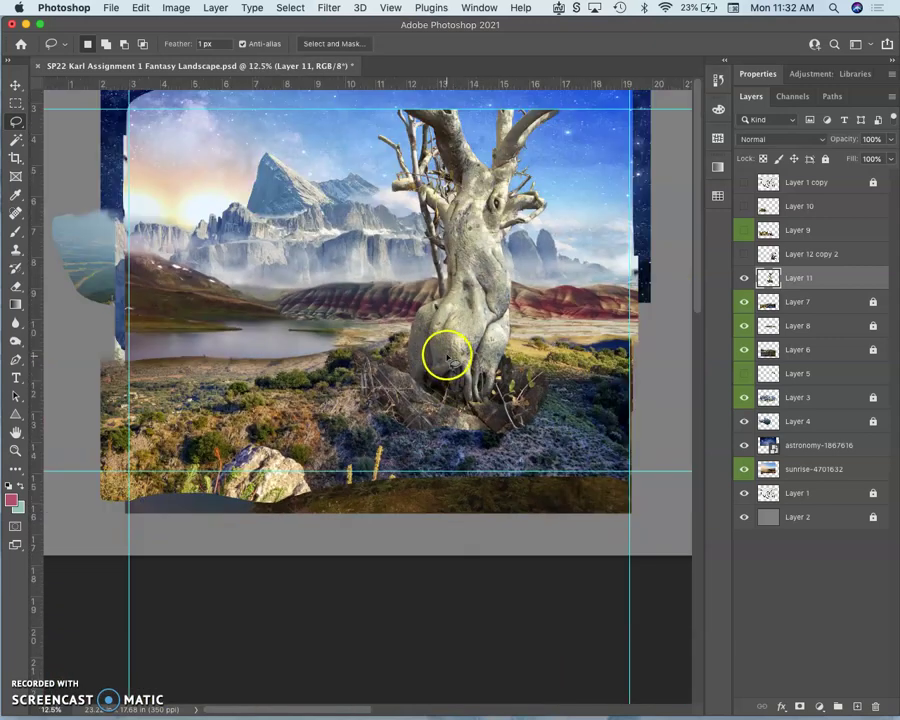
drag(410, 350, 408, 372)
key(super+s)
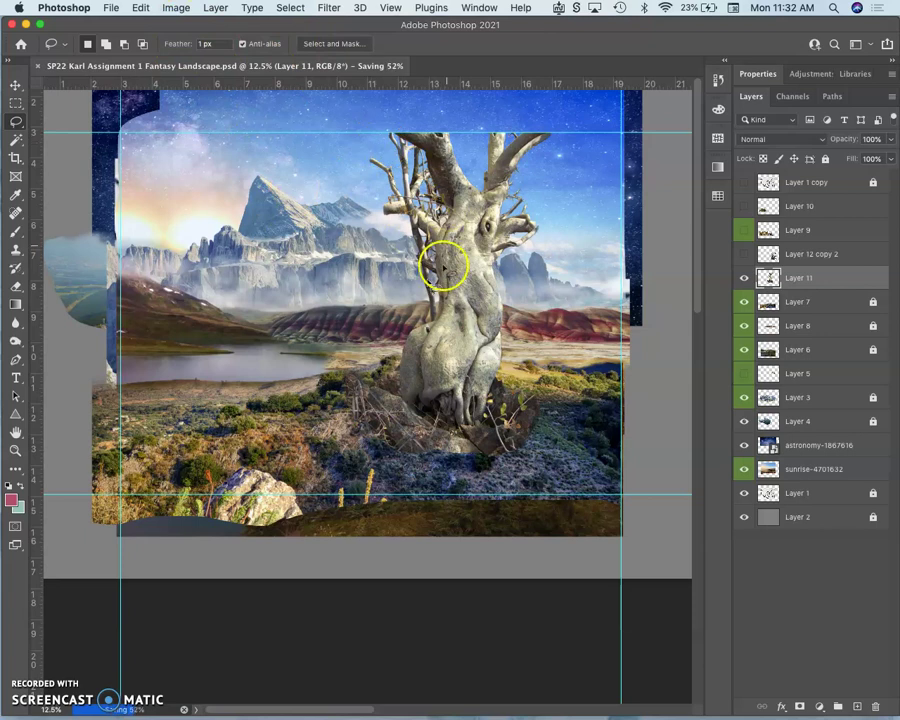
Apply a Levels adjustment to the tree on Layer 11 with the midtone input set to 1.03
click(176, 8)
mouse_move(236, 44)
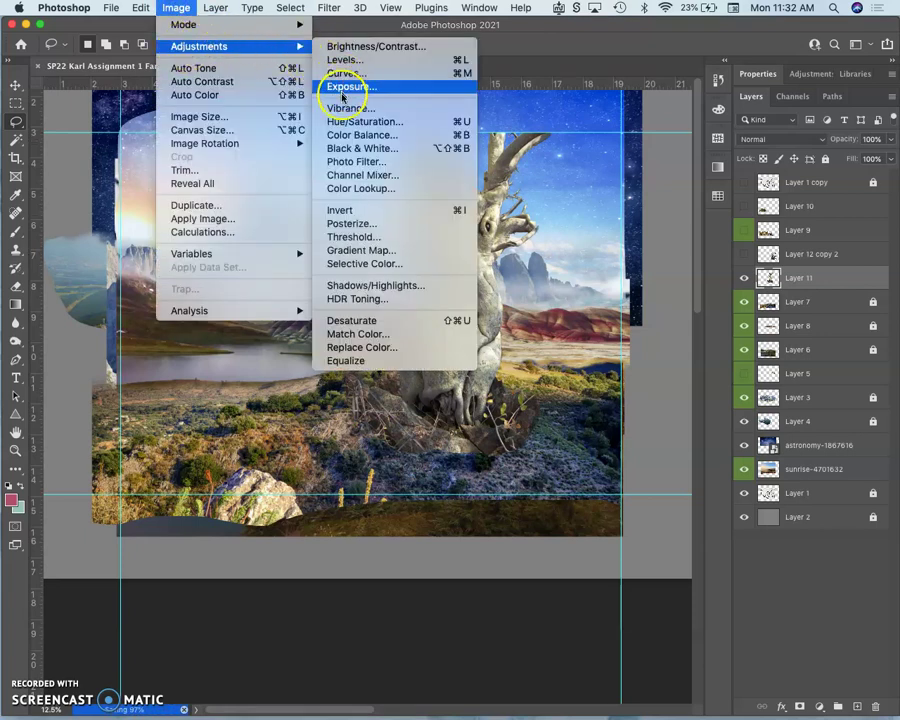
click(344, 60)
drag(492, 290, 223, 233)
mouse_move(157, 387)
mouse_down()
mouse_move(143, 394)
mouse_move(161, 399)
mouse_up()
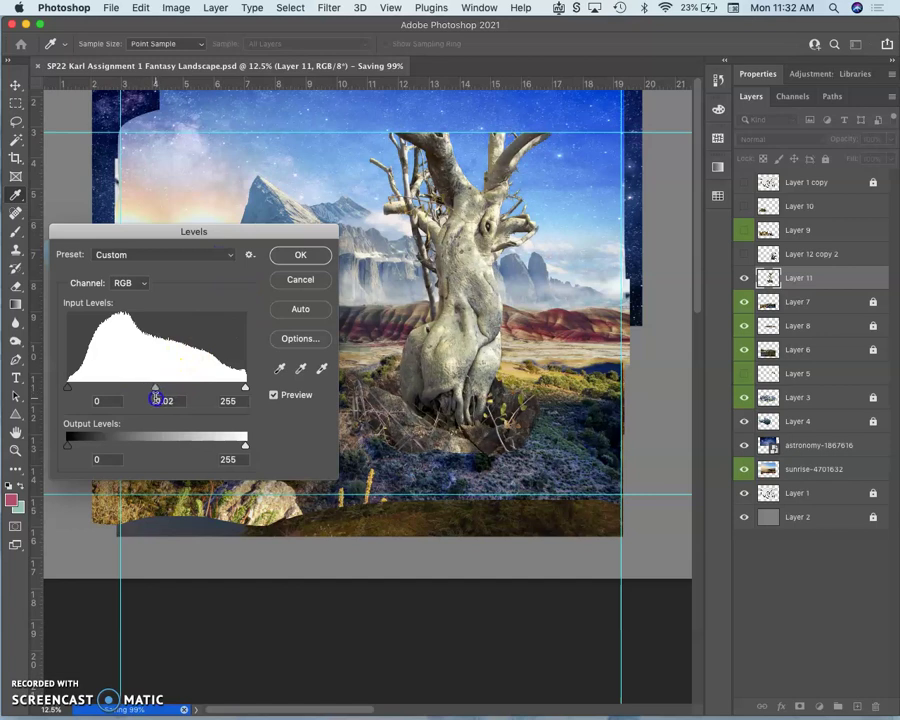
click(300, 255)
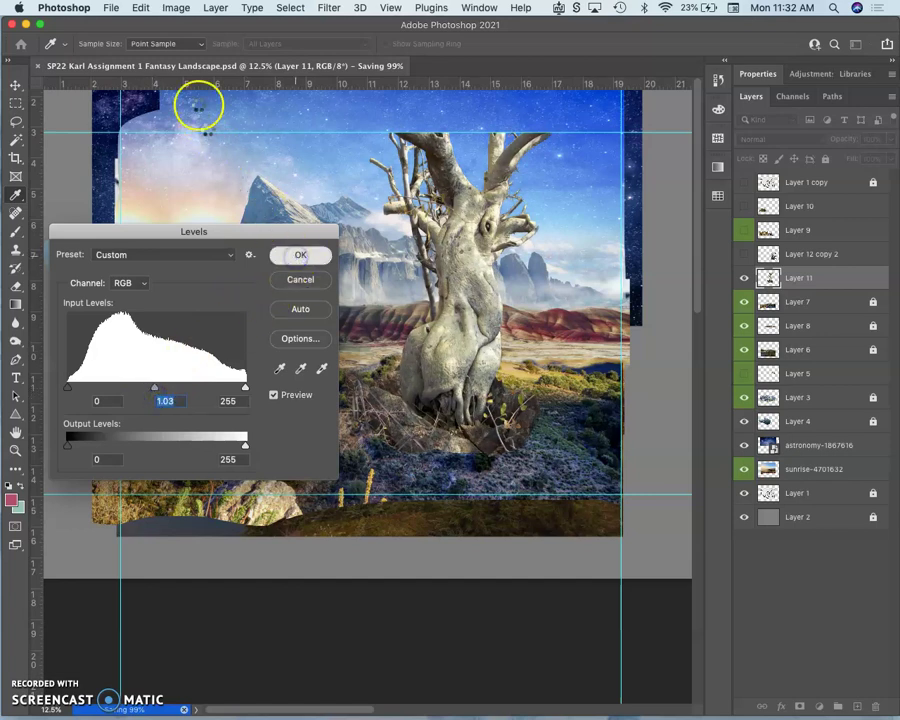
Apply a Color Balance adjustment to the tree on Layer 11, shifting its midtones toward magenta
click(172, 9)
mouse_move(212, 46)
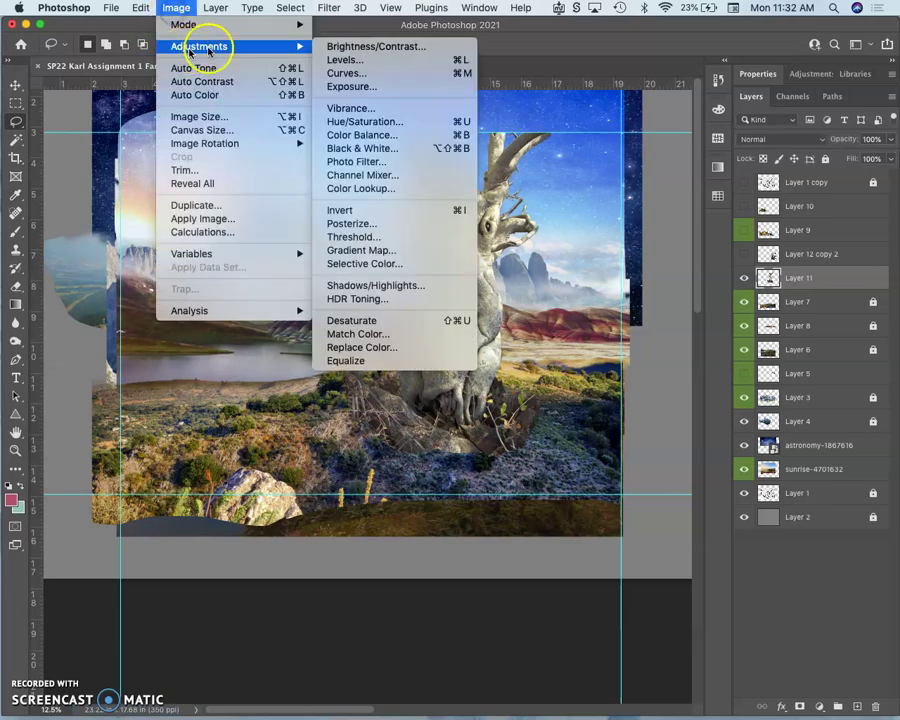
click(346, 139)
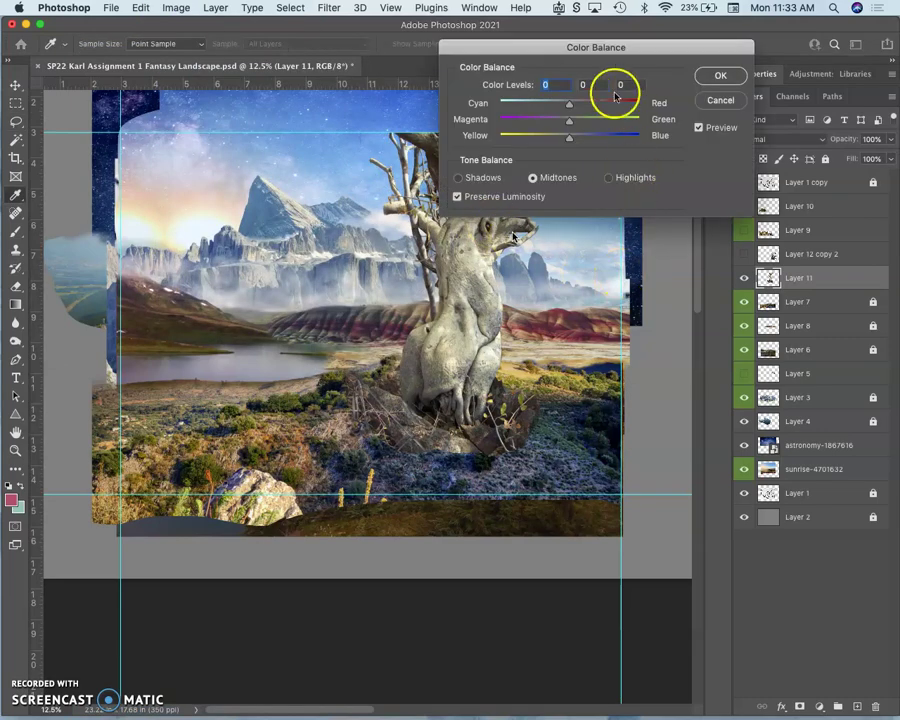
drag(536, 44, 625, 96)
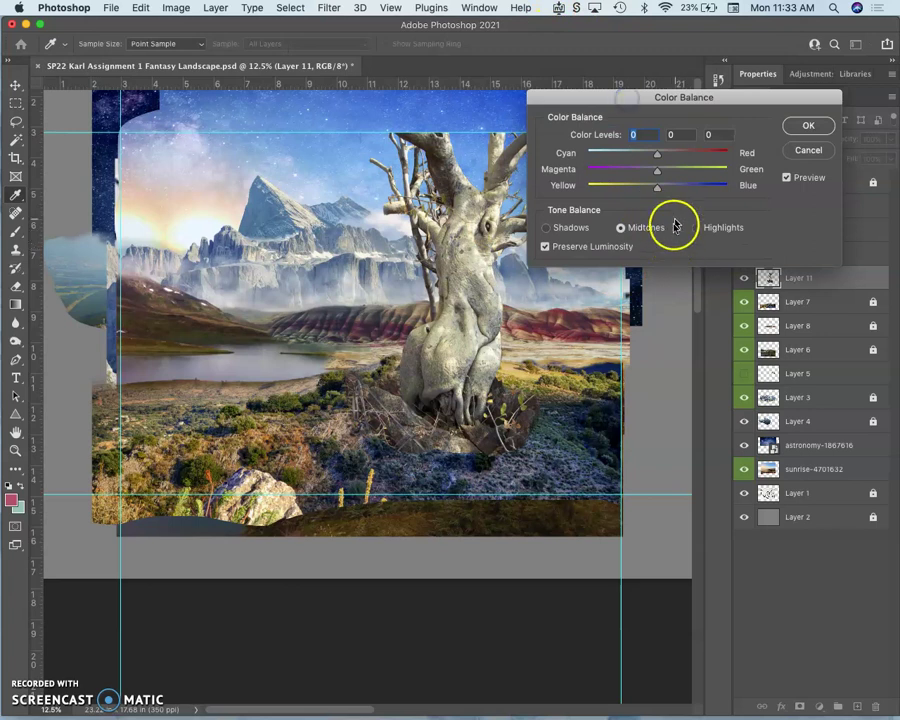
drag(657, 173, 653, 175)
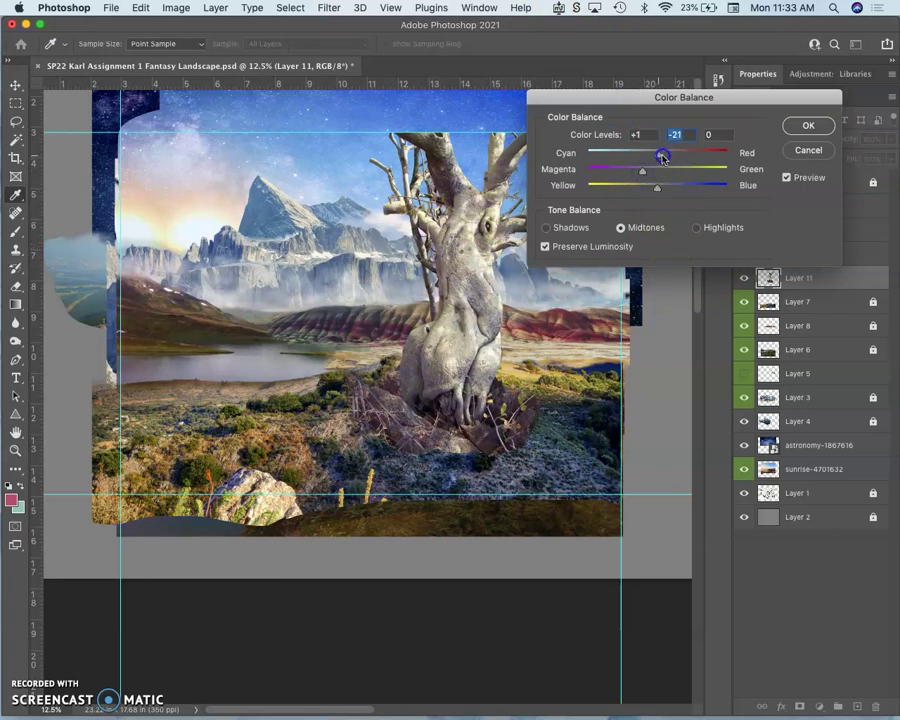
drag(670, 158, 651, 186)
click(796, 128)
key(l)
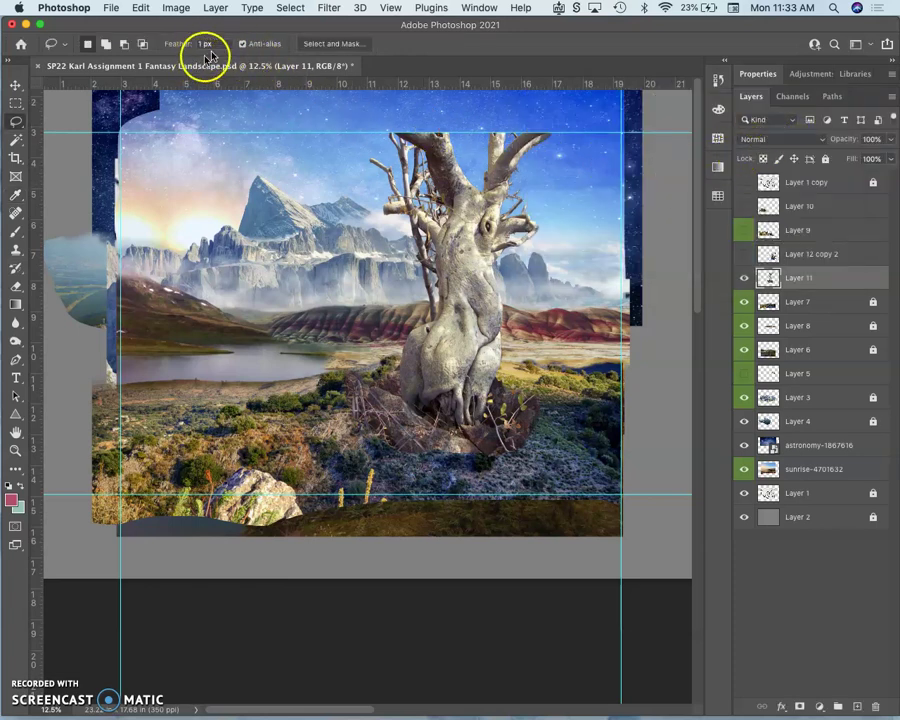
Apply Color Balance to the tree on Layer 11 with shadows at -16, +2, +13 and highlights shifted slightly toward cyan and to -10 toward yellow
click(176, 8)
mouse_move(188, 46)
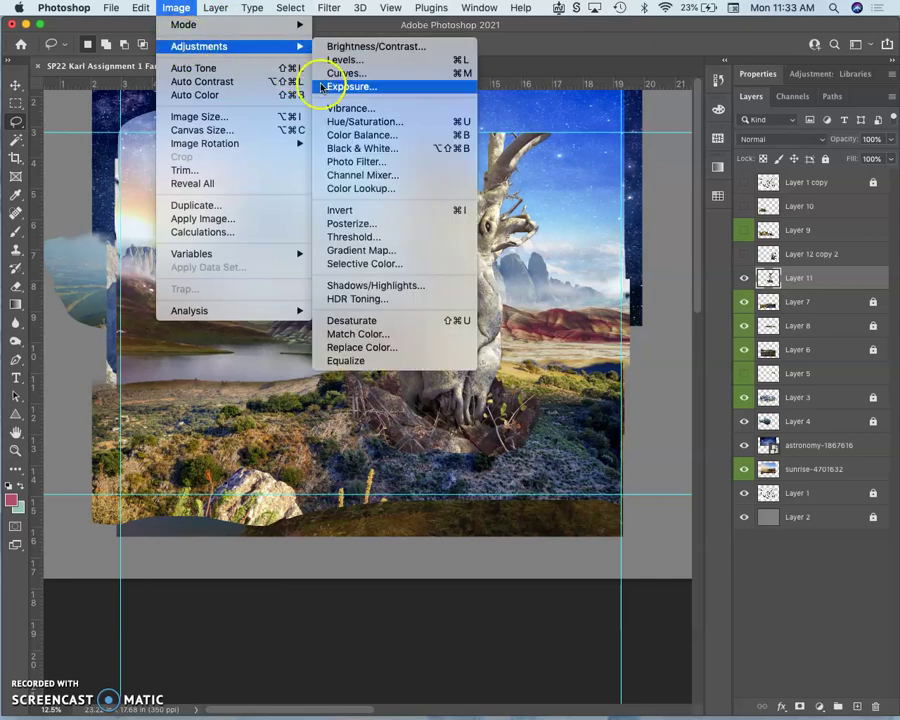
click(350, 134)
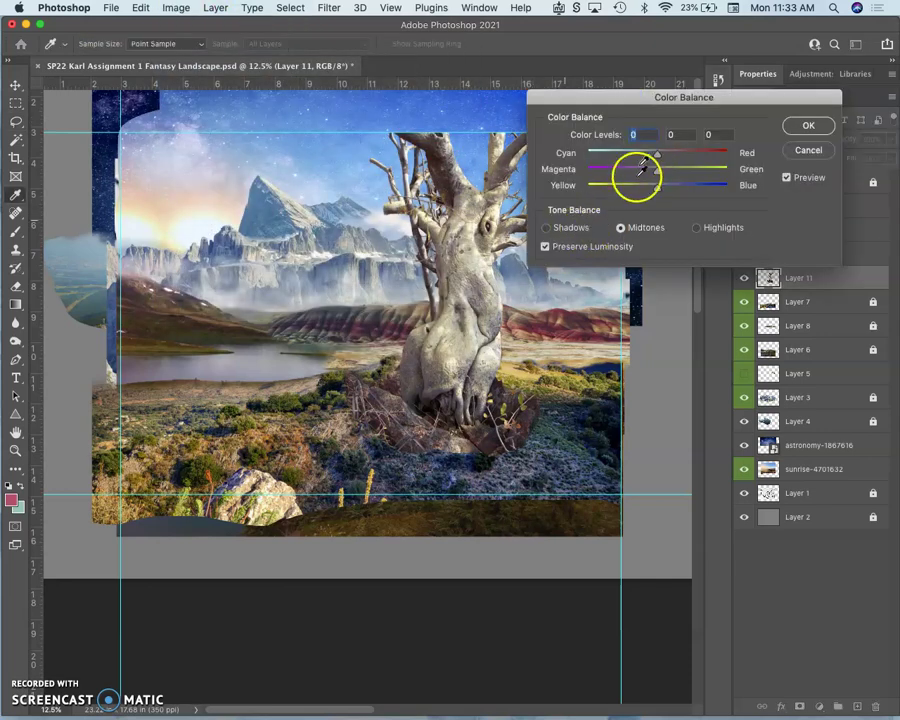
click(546, 227)
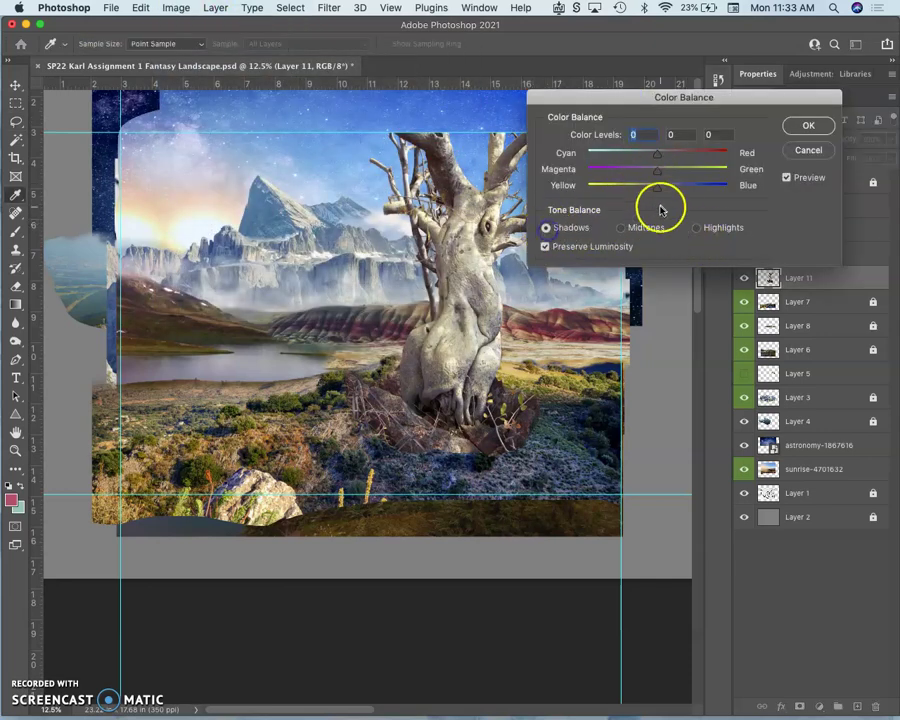
mouse_move(657, 186)
mouse_down()
mouse_move(670, 193)
mouse_move(657, 151)
mouse_move(648, 176)
mouse_up()
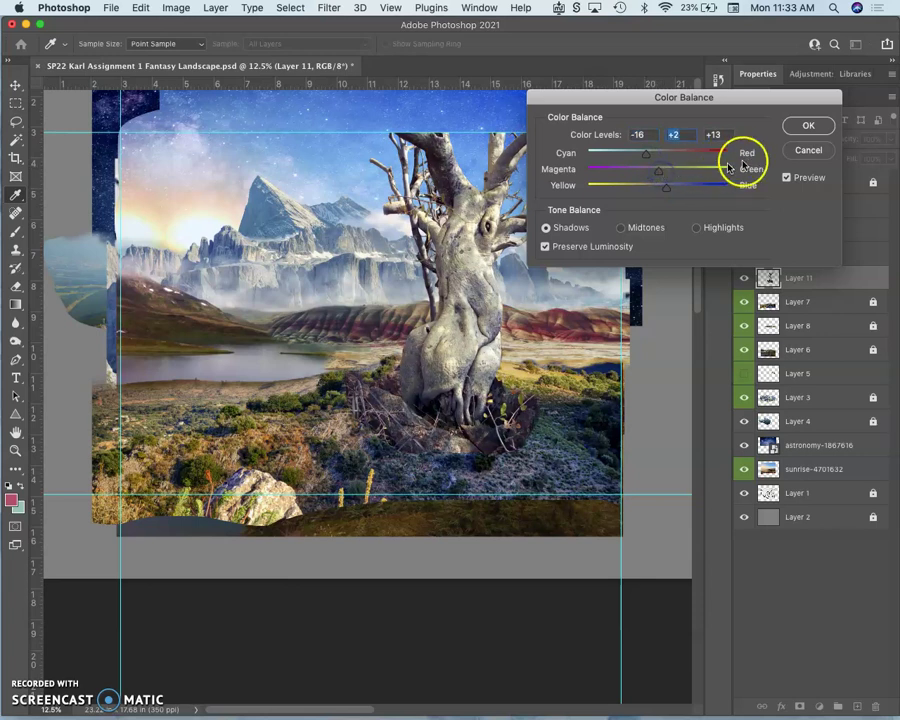
click(697, 230)
drag(660, 185, 657, 192)
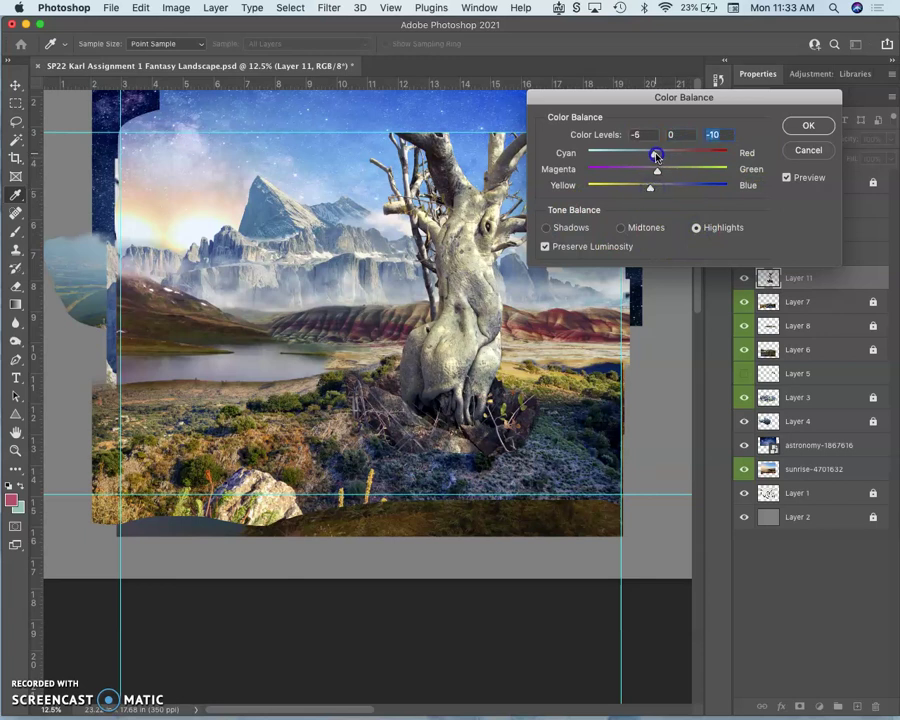
click(803, 126)
key(l)
click(172, 7)
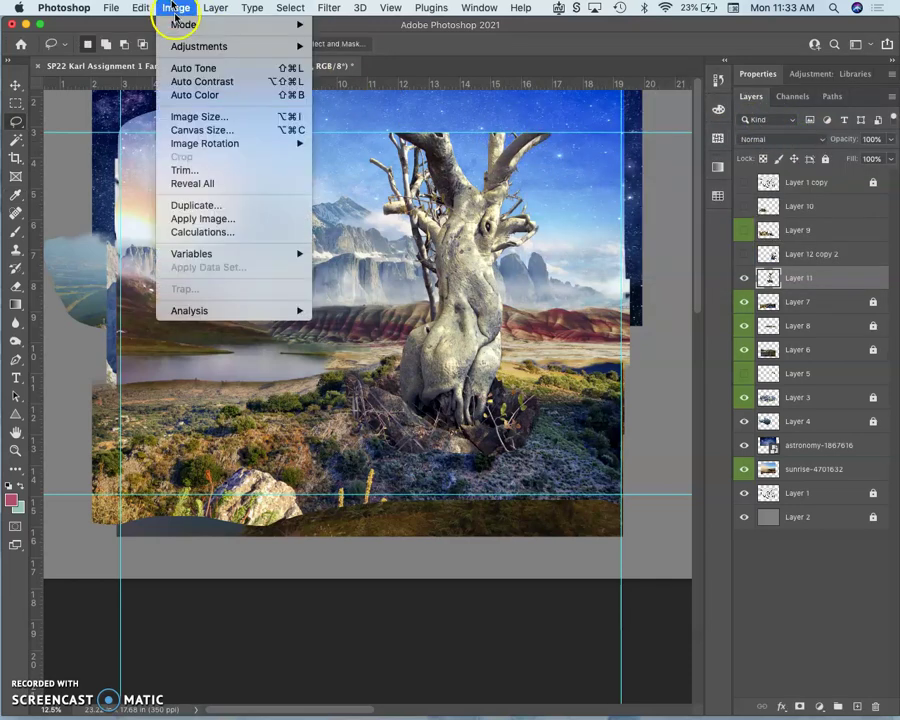
mouse_move(191, 45)
click(333, 134)
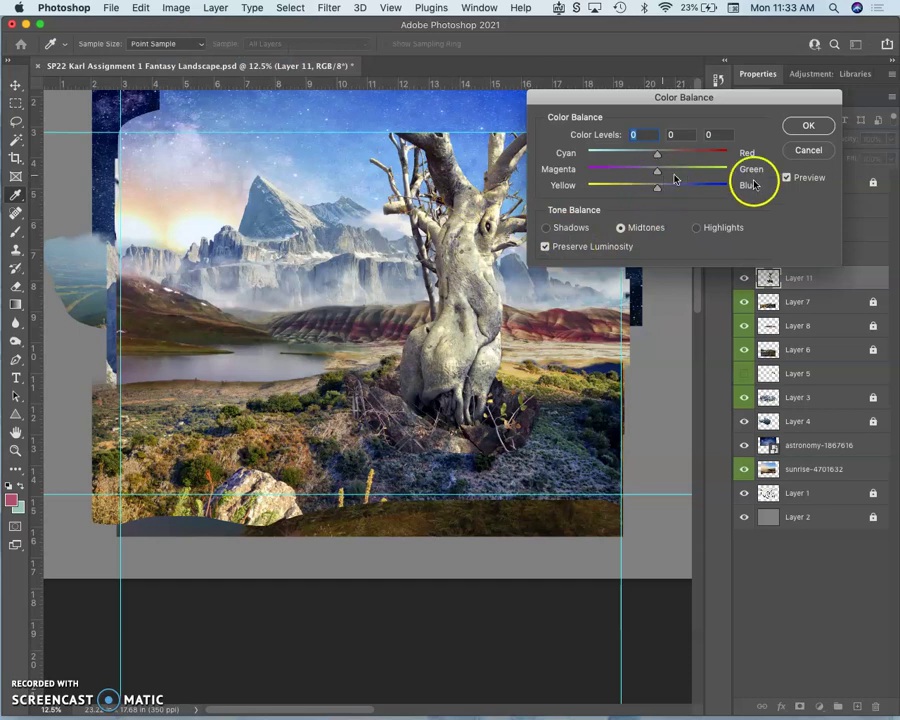
click(807, 152)
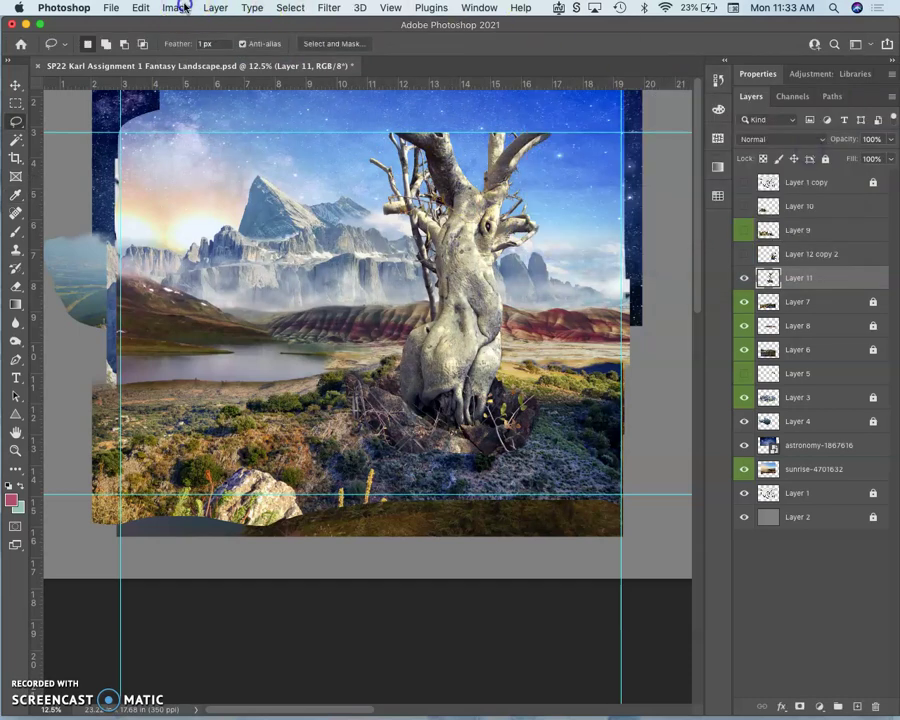
Apply a Hue/Saturation adjustment to the tree on Layer 11 with hue -9 and saturation -16
click(180, 7)
mouse_move(200, 46)
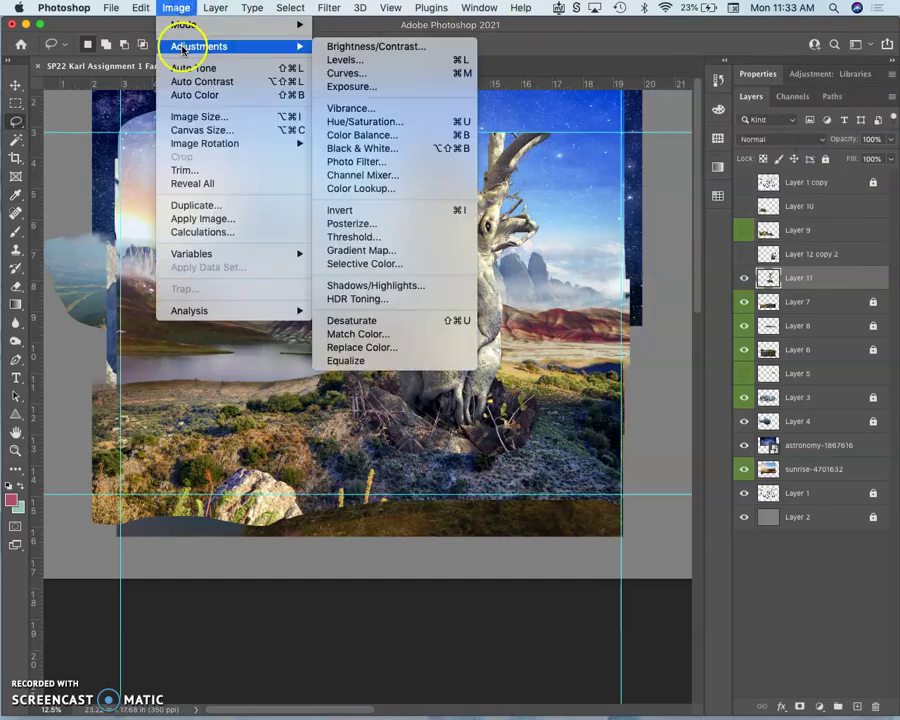
click(359, 122)
drag(678, 543, 676, 545)
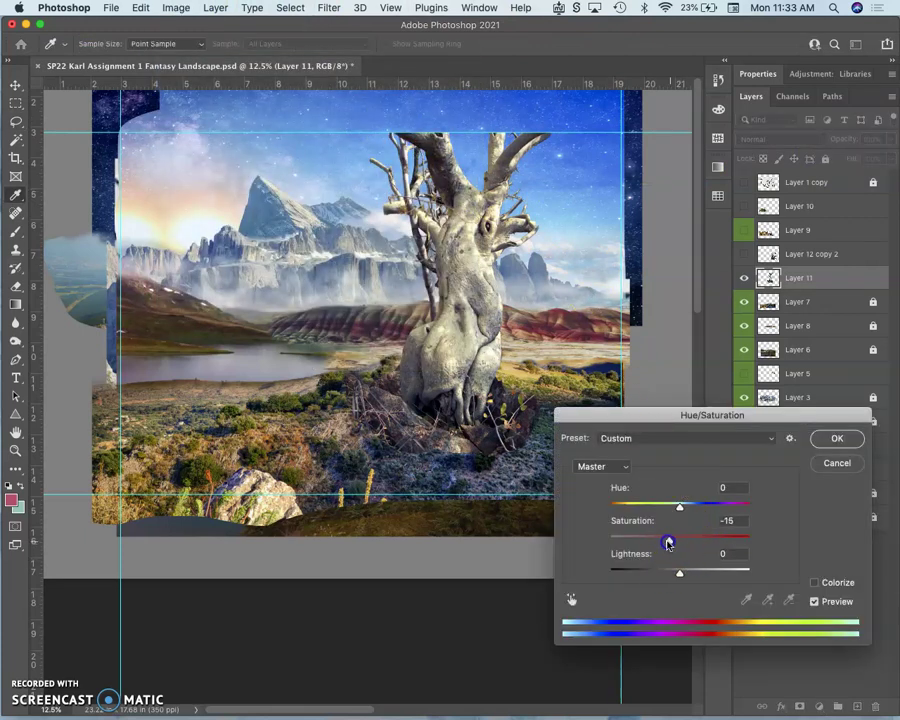
drag(666, 542, 668, 542)
mouse_move(680, 506)
mouse_down()
mouse_move(689, 511)
mouse_move(676, 513)
mouse_up()
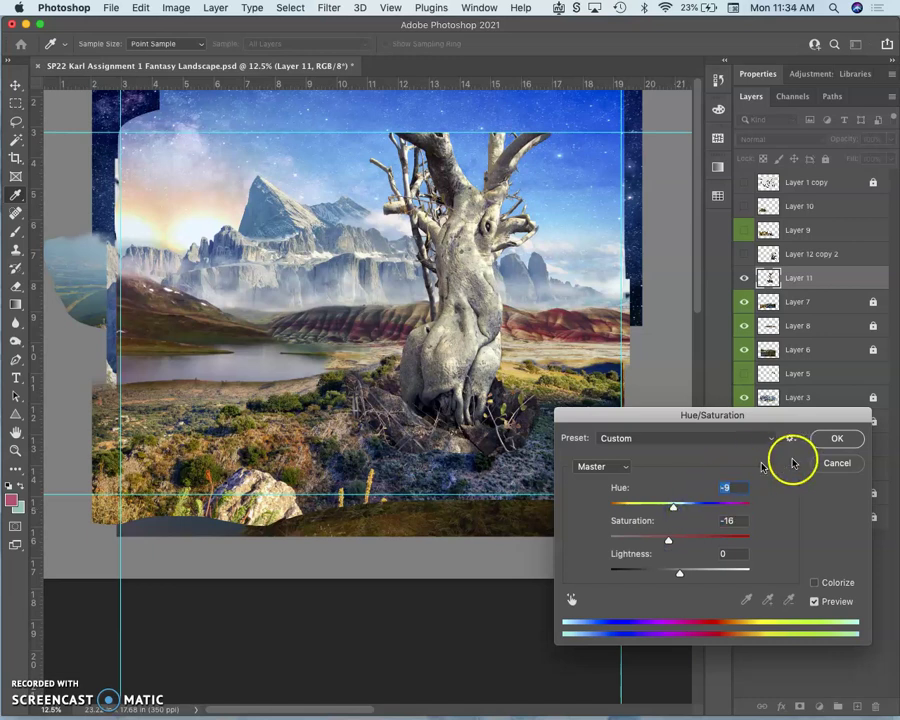
click(836, 439)
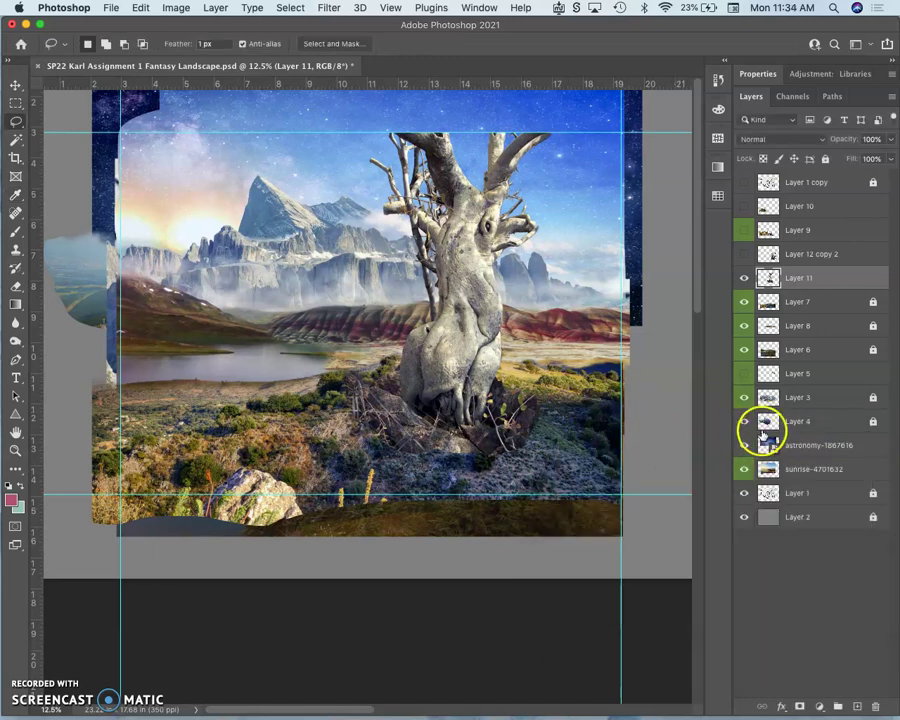
Lock Layer 11 completely and make the dark dead tree on Layer 12 copy 2 visible
click(825, 159)
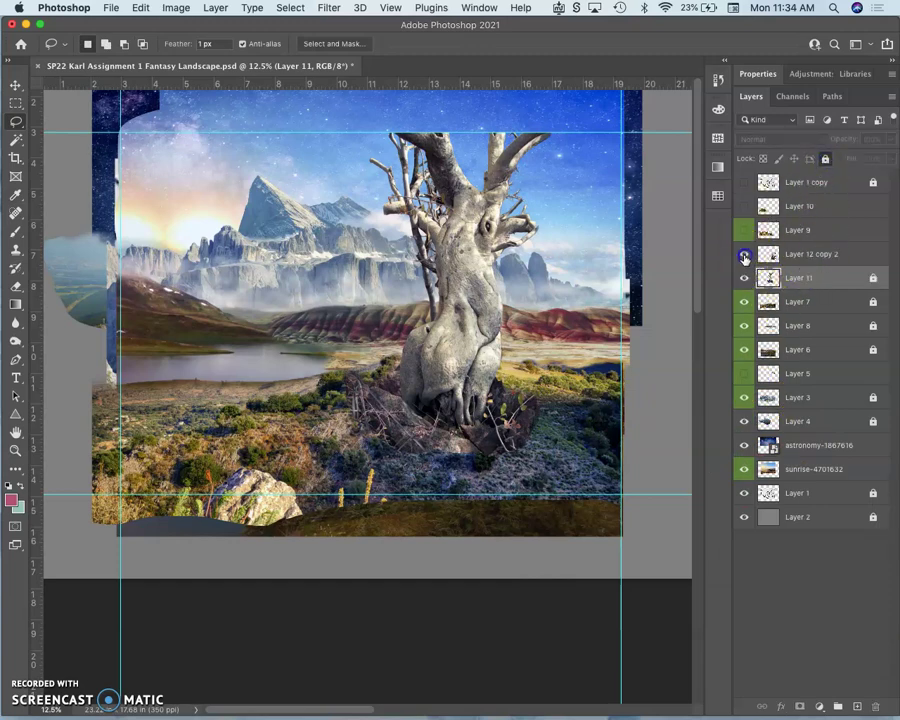
click(744, 254)
click(744, 255)
click(744, 255)
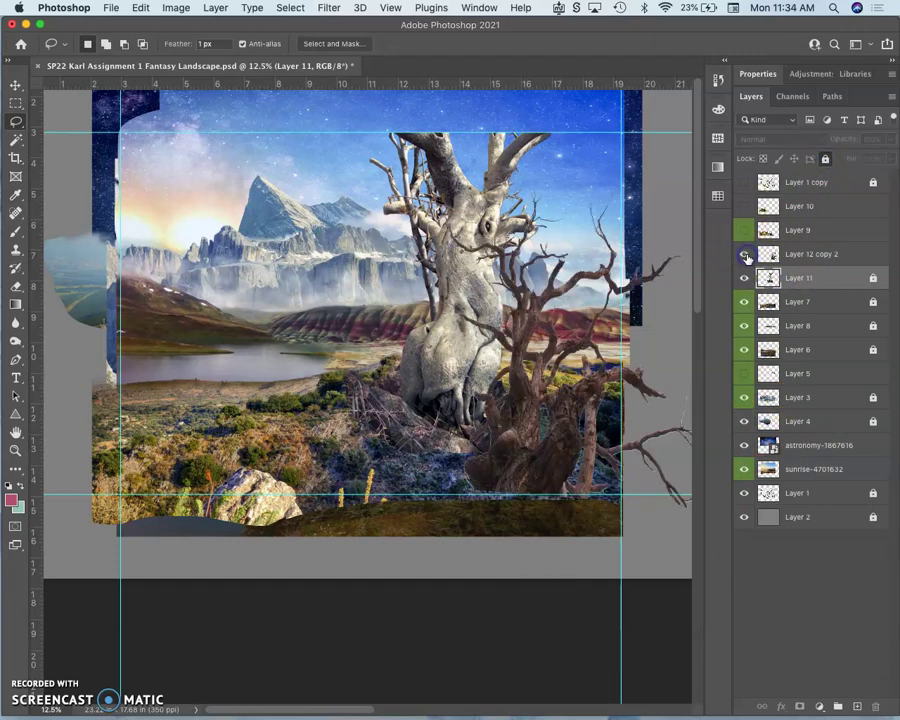
click(744, 255)
Darken the dead tree on Layer 12 copy 2 with Levels, using midtone input 0.78 and output white 198
click(804, 254)
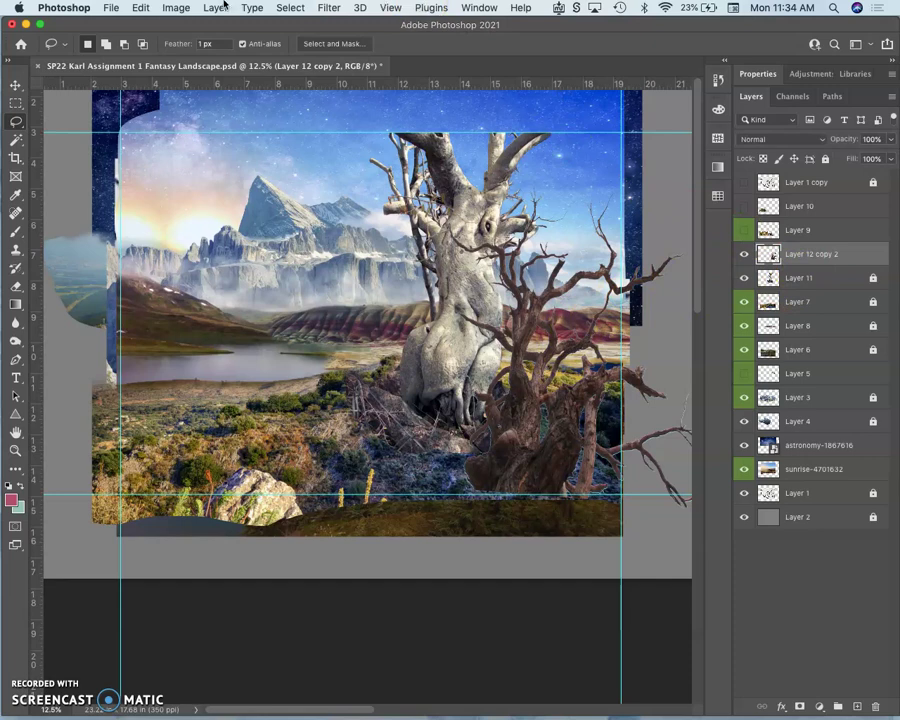
click(176, 7)
mouse_move(150, 46)
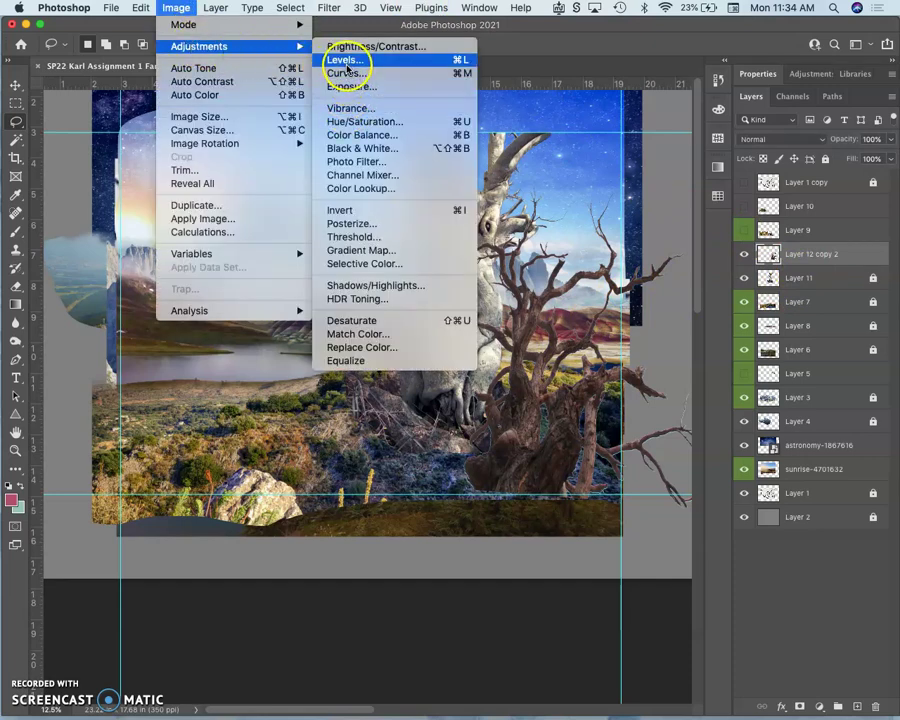
click(345, 60)
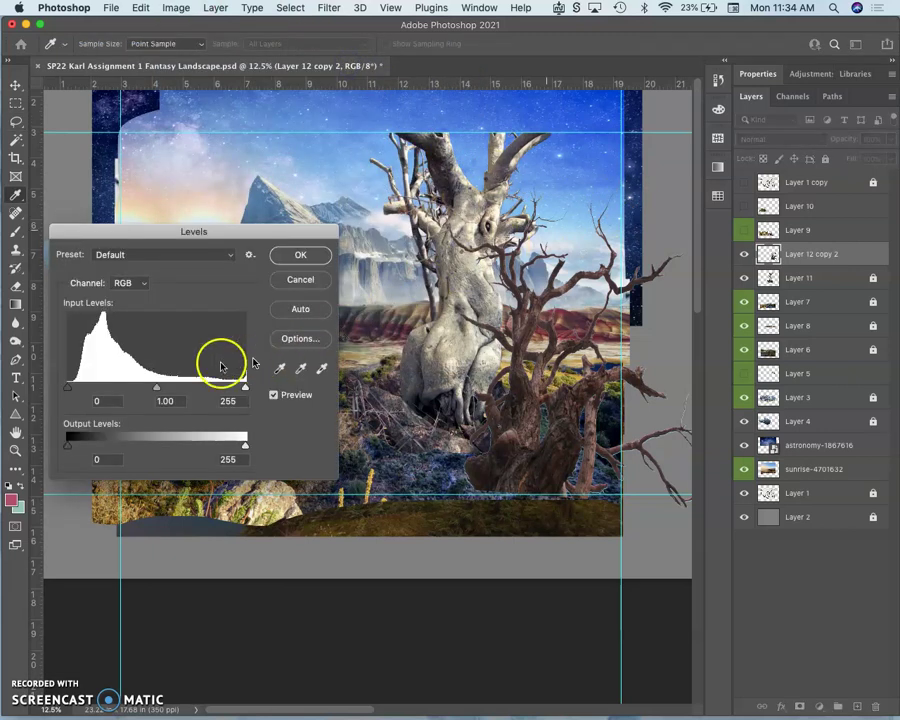
mouse_move(157, 392)
mouse_down()
mouse_move(145, 396)
mouse_move(168, 395)
mouse_up()
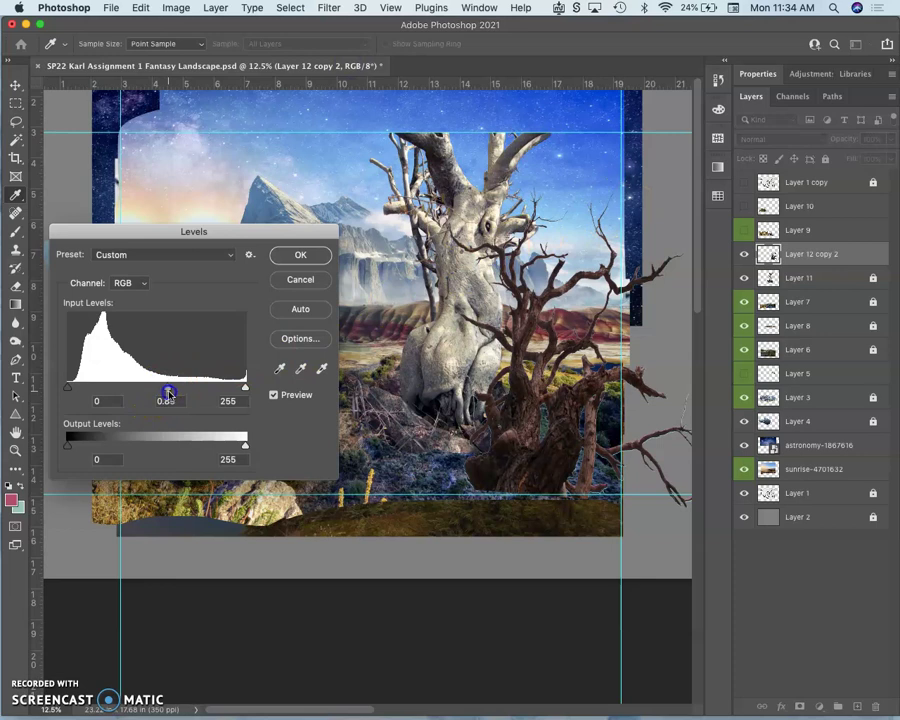
drag(171, 393, 172, 393)
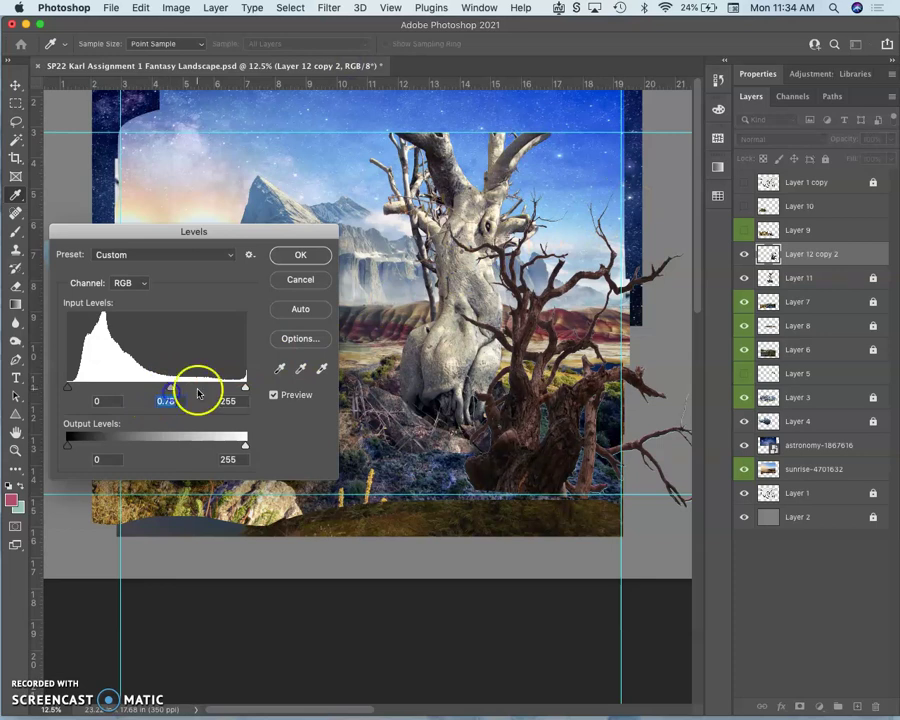
drag(223, 452, 205, 455)
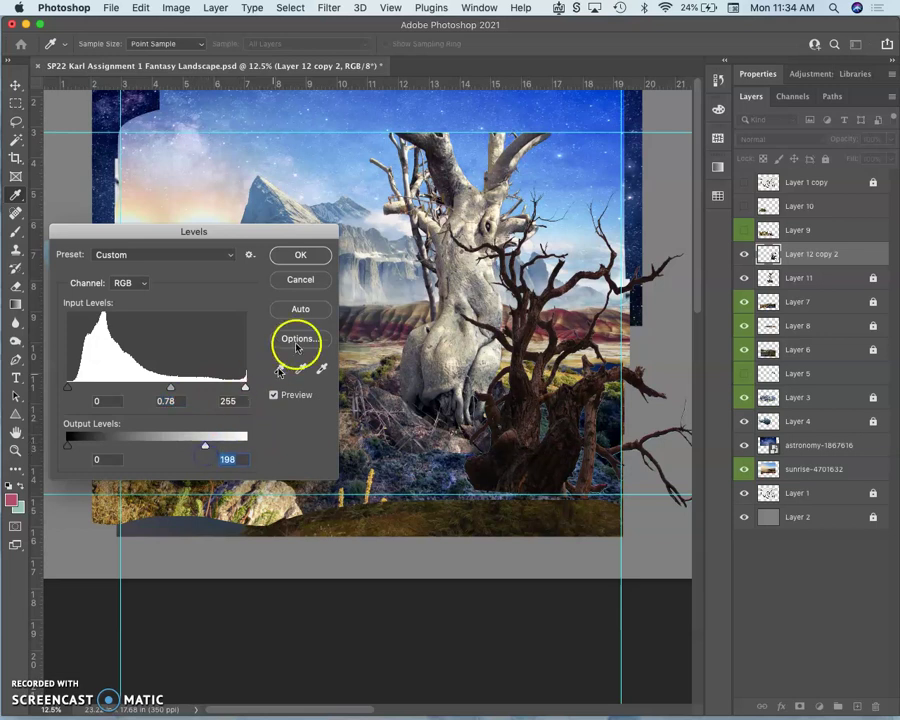
click(300, 255)
key(l)
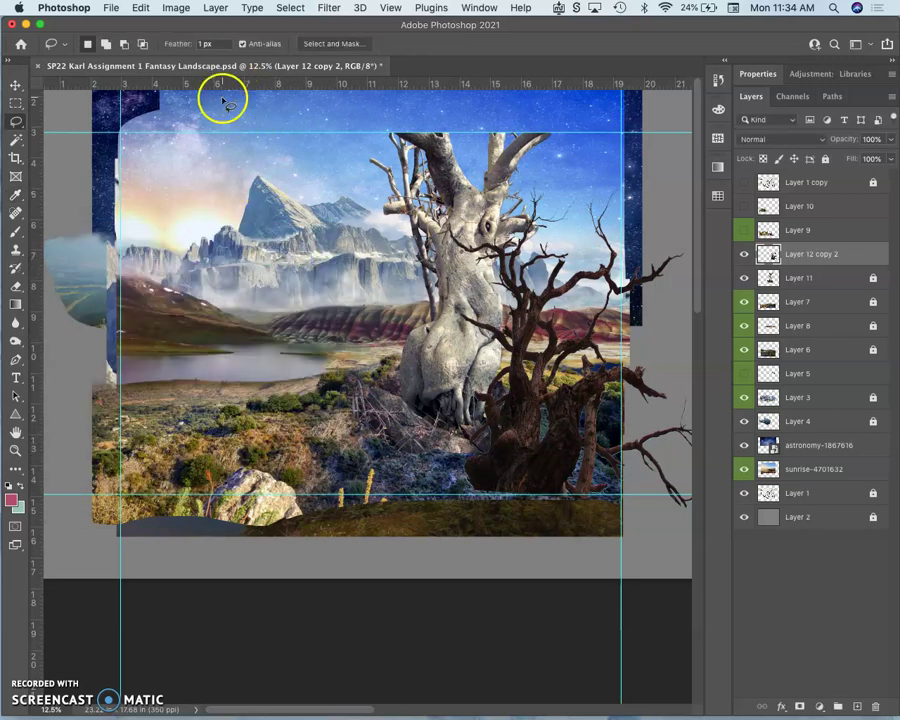
Apply Color Balance to the midtones of the dead tree on Layer 12 copy 2 with levels -15, +7, -10
click(177, 9)
mouse_move(181, 47)
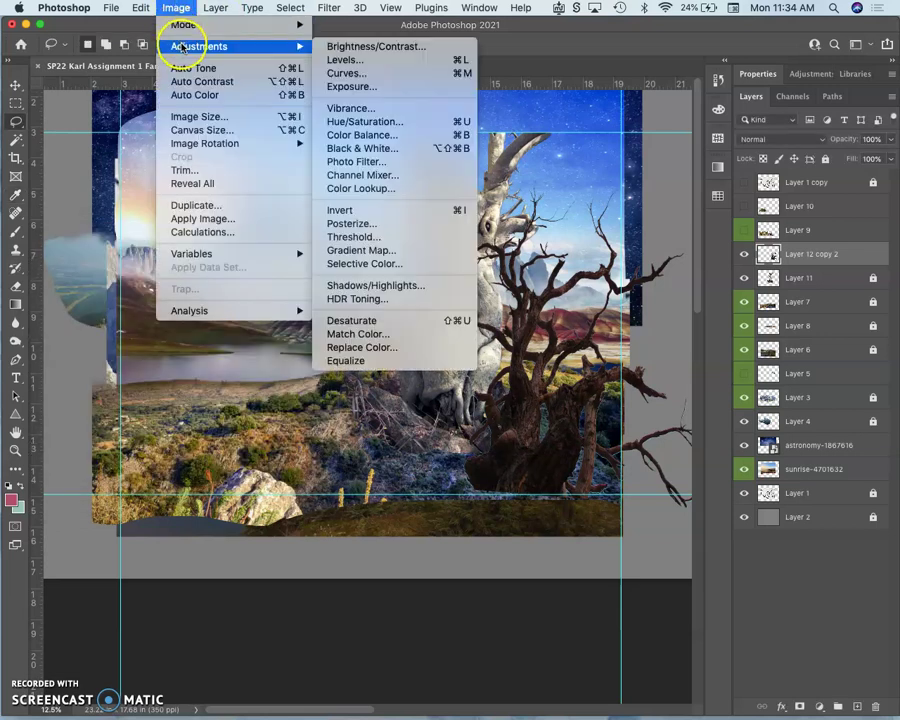
click(360, 135)
drag(657, 185, 645, 193)
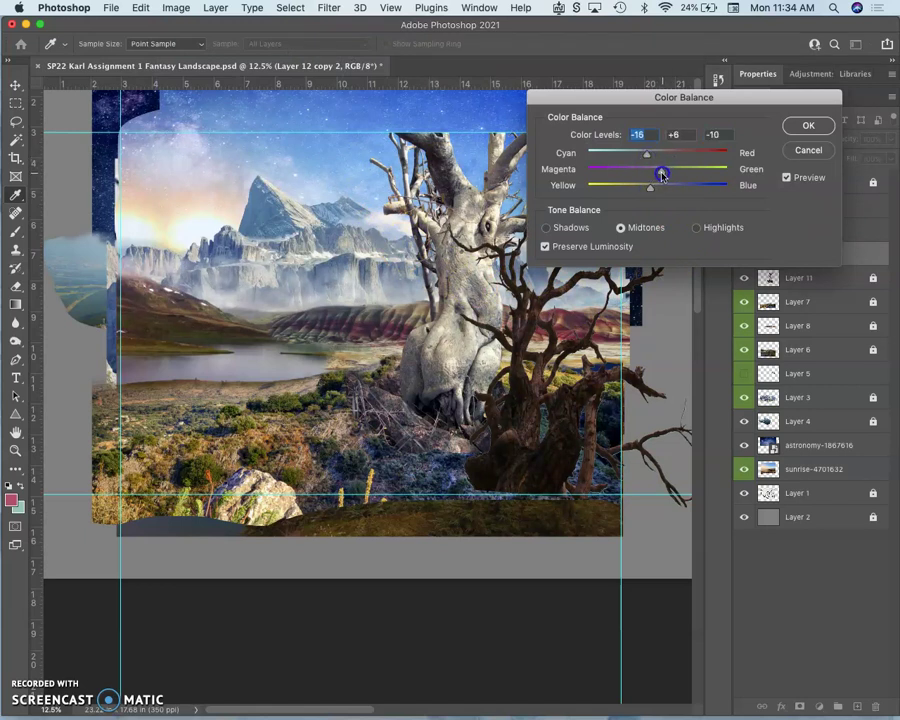
drag(661, 175, 663, 172)
click(805, 128)
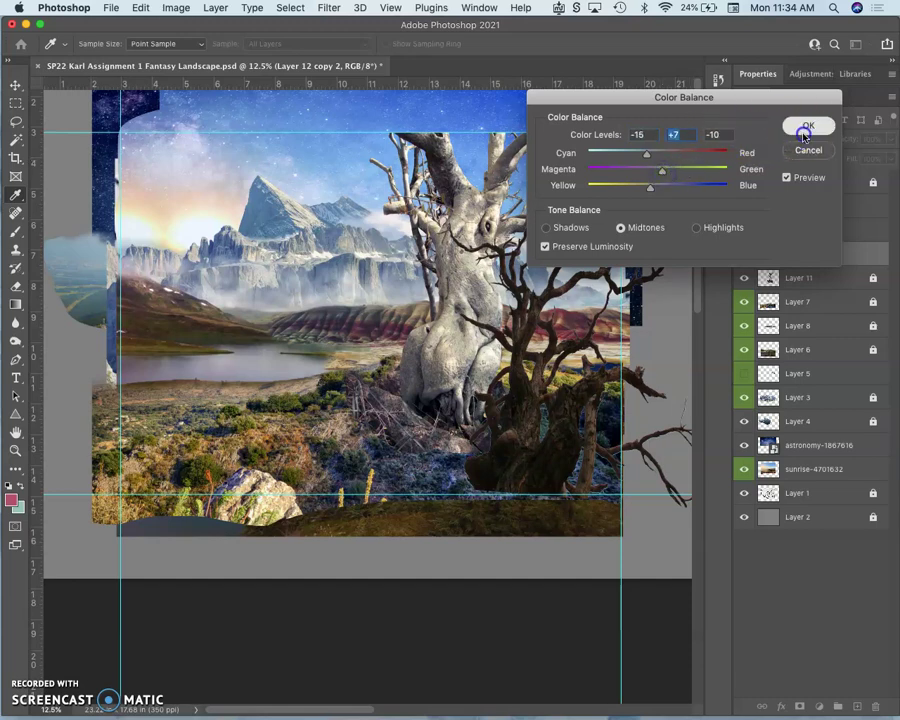
key(l)
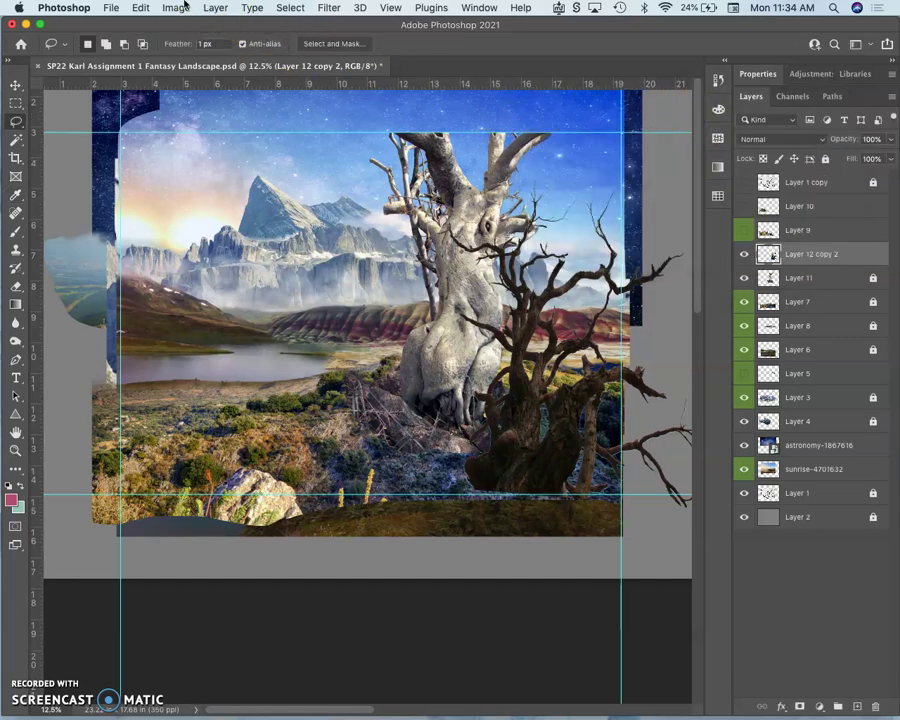
Apply a Hue/Saturation adjustment to the dead tree on Layer 12 copy 2 with hue -2, saturation -14 and lightness -9
click(184, 5)
mouse_move(290, 46)
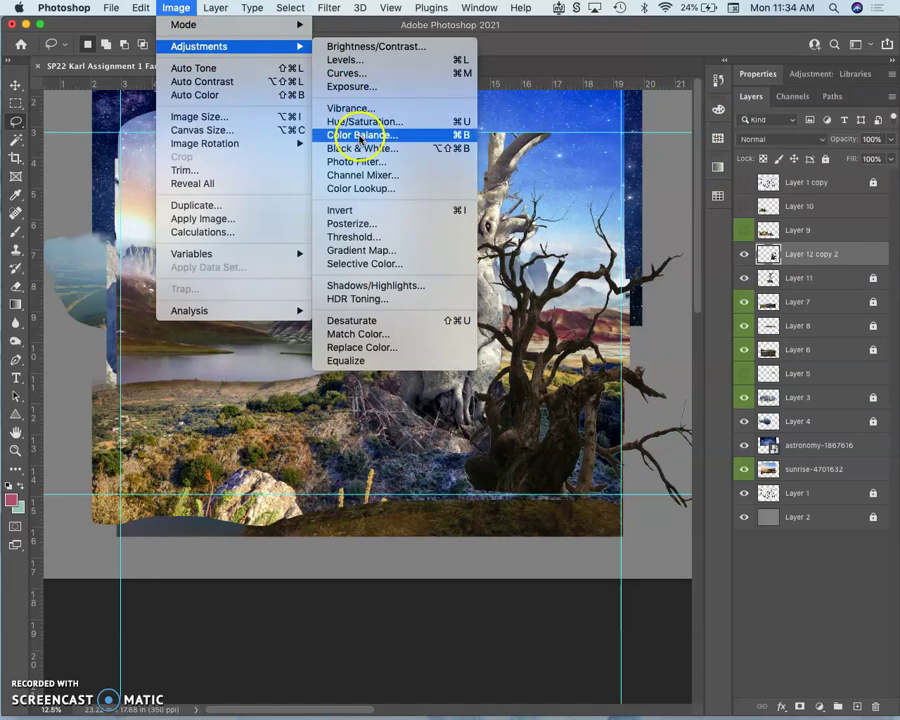
click(368, 121)
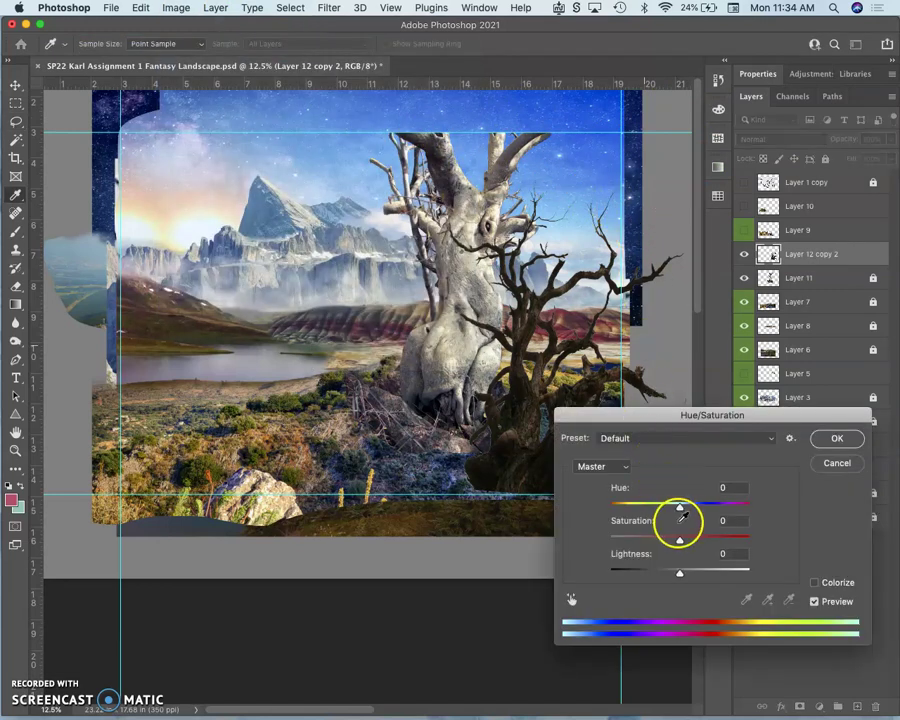
mouse_move(679, 507)
mouse_down()
mouse_move(695, 509)
mouse_move(659, 505)
mouse_move(677, 507)
mouse_up()
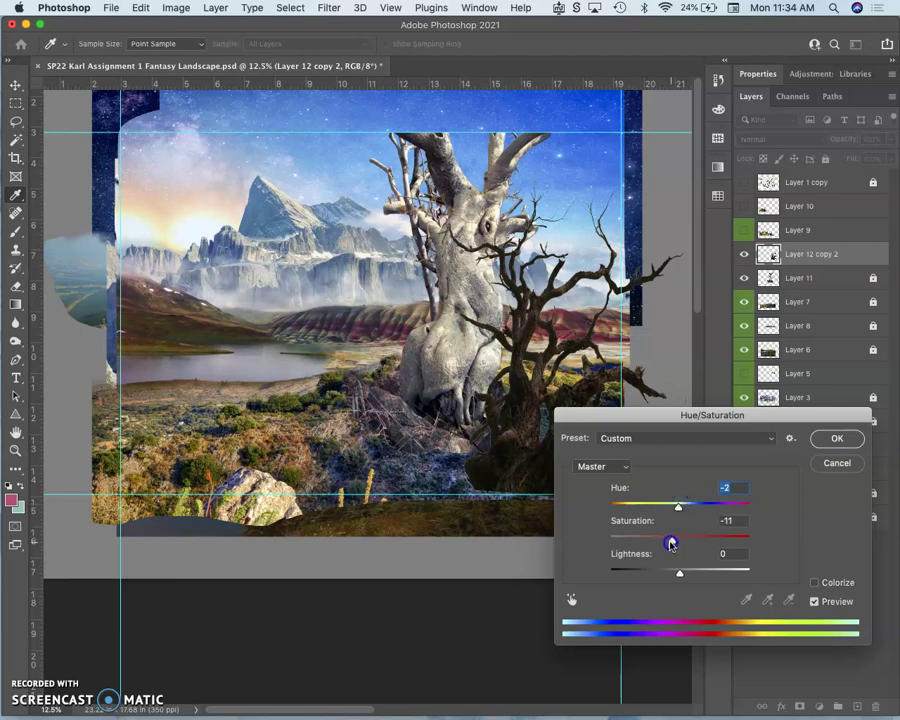
drag(663, 544, 706, 541)
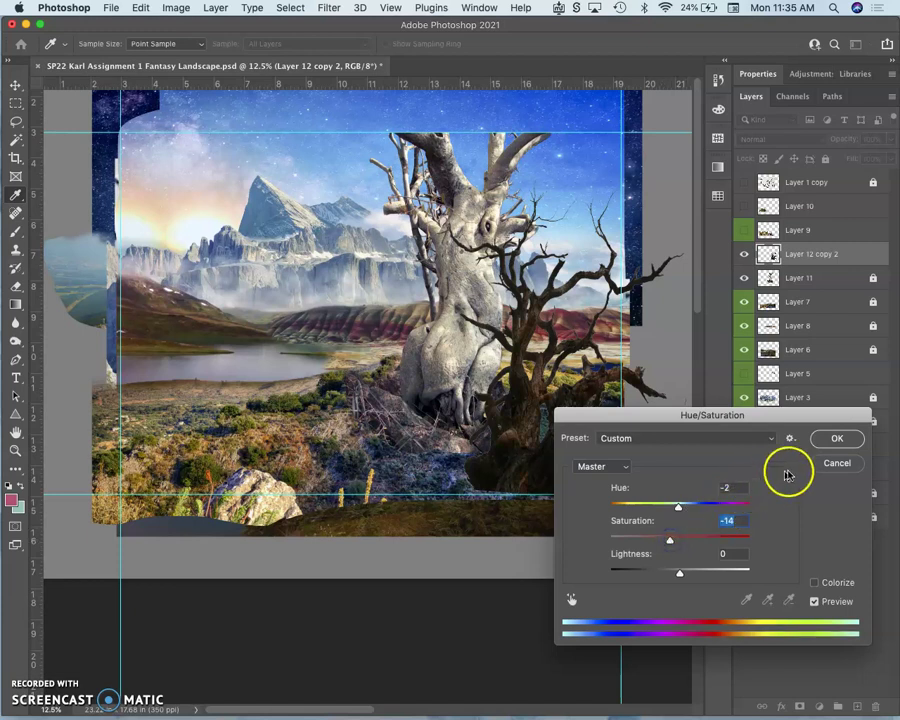
drag(680, 572, 678, 573)
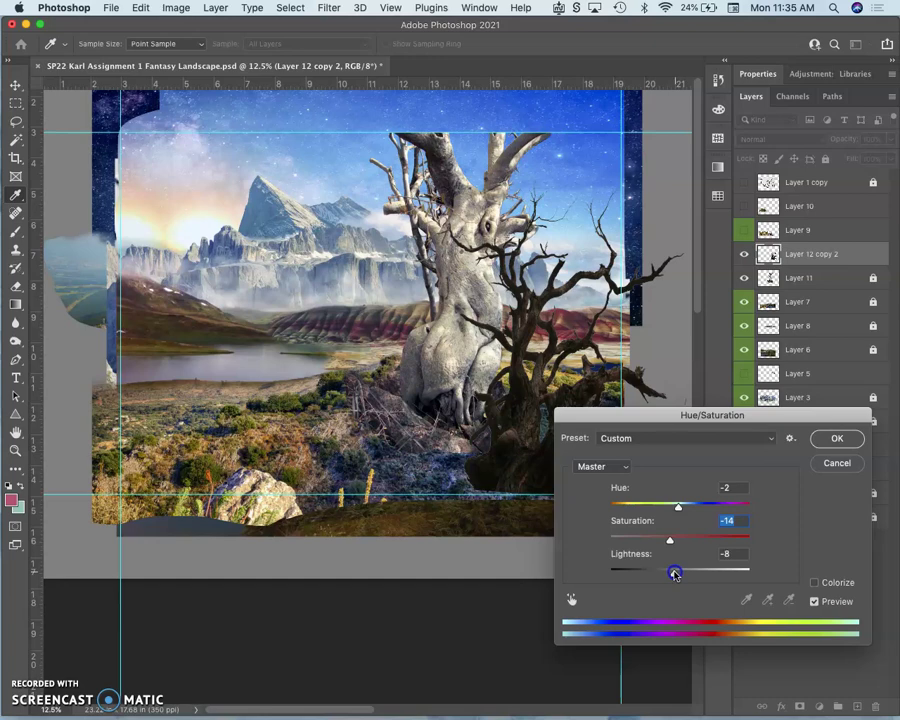
click(674, 573)
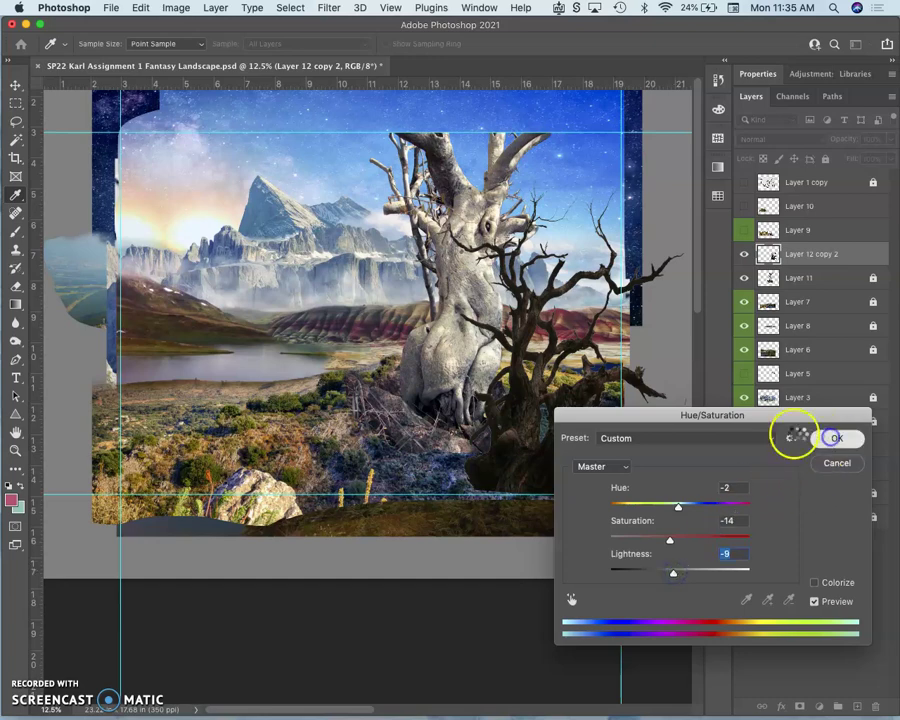
key(Return)
Select the pale cyan fringe along the dead tree's trunk and root edges with the Magic Wand, with Contiguous off
key(super+equal)
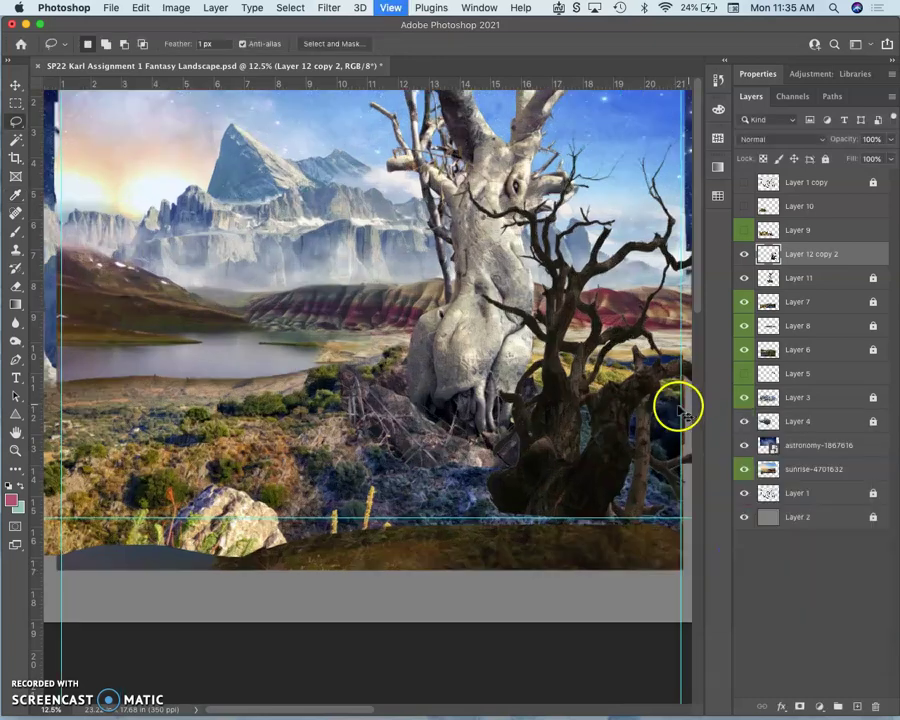
drag(603, 419, 290, 288)
key(super+equal)
key(super+equal)
key(super+equal)
key(super+equal)
key(super+equal)
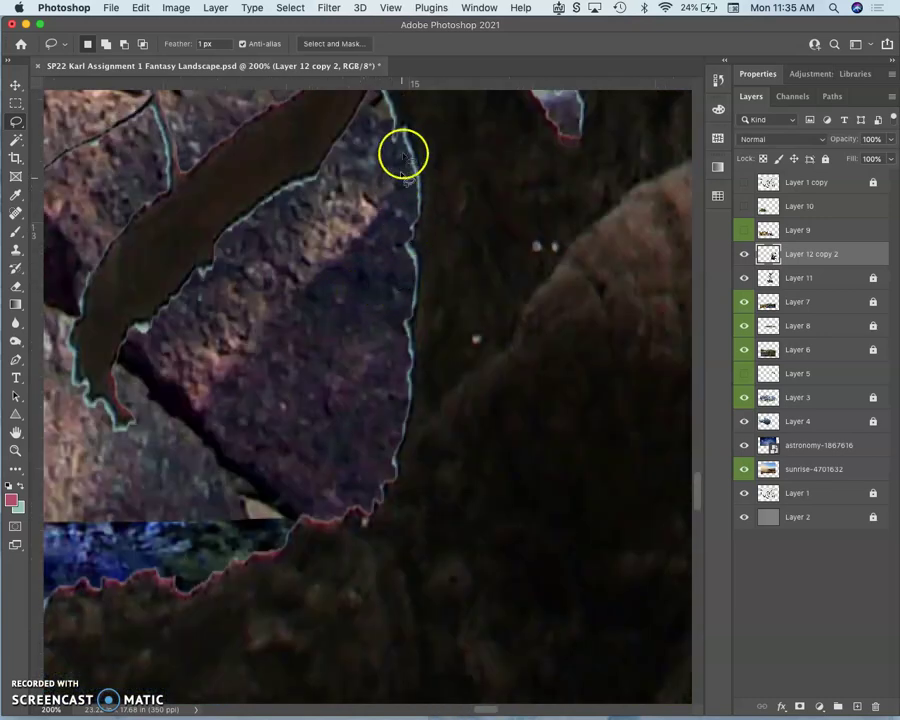
click(16, 141)
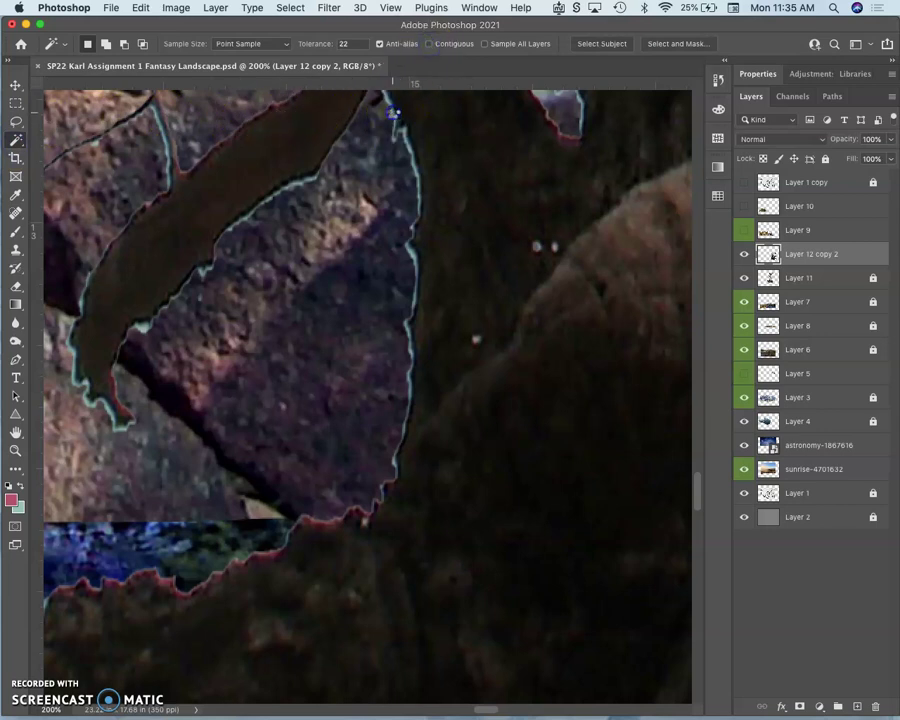
click(366, 157)
Set the Magic Wand tolerance to 32 and reselect from the pale fringe beside the dead tree's root
click(346, 44)
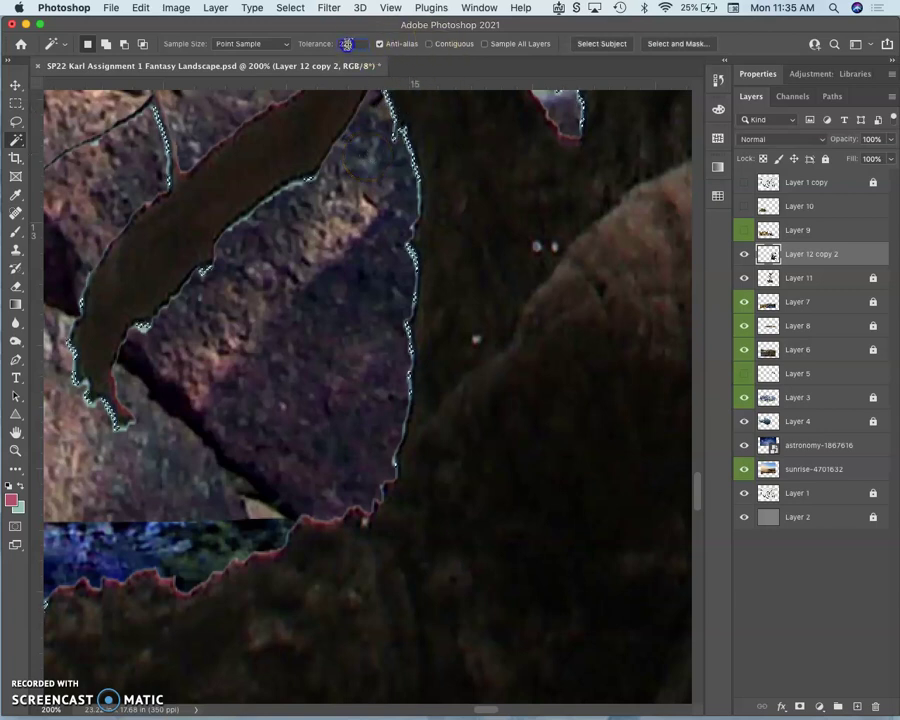
text(32)
click(293, 185)
click(293, 185)
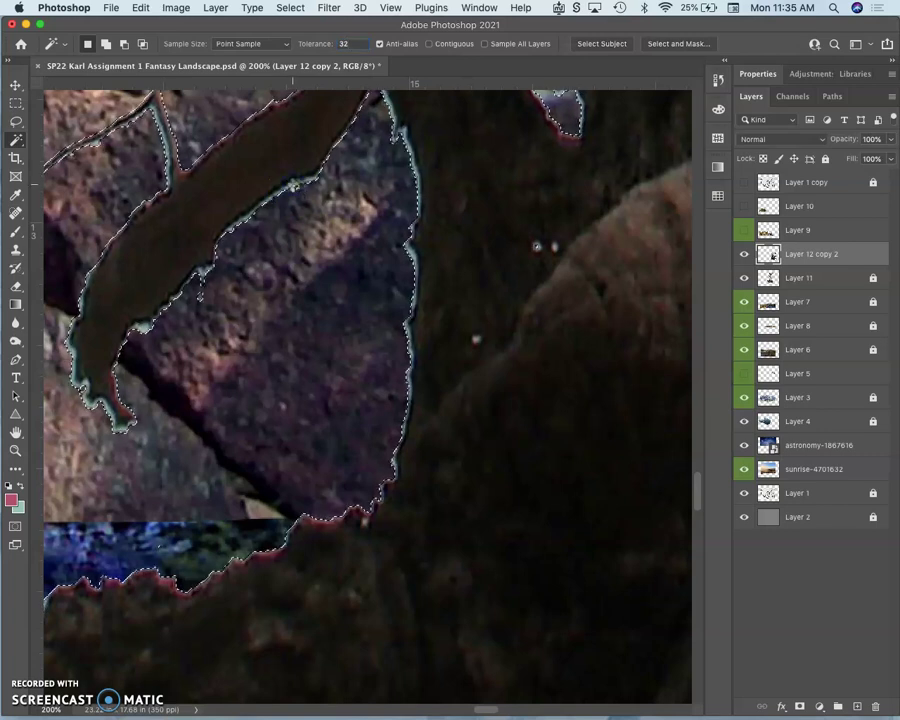